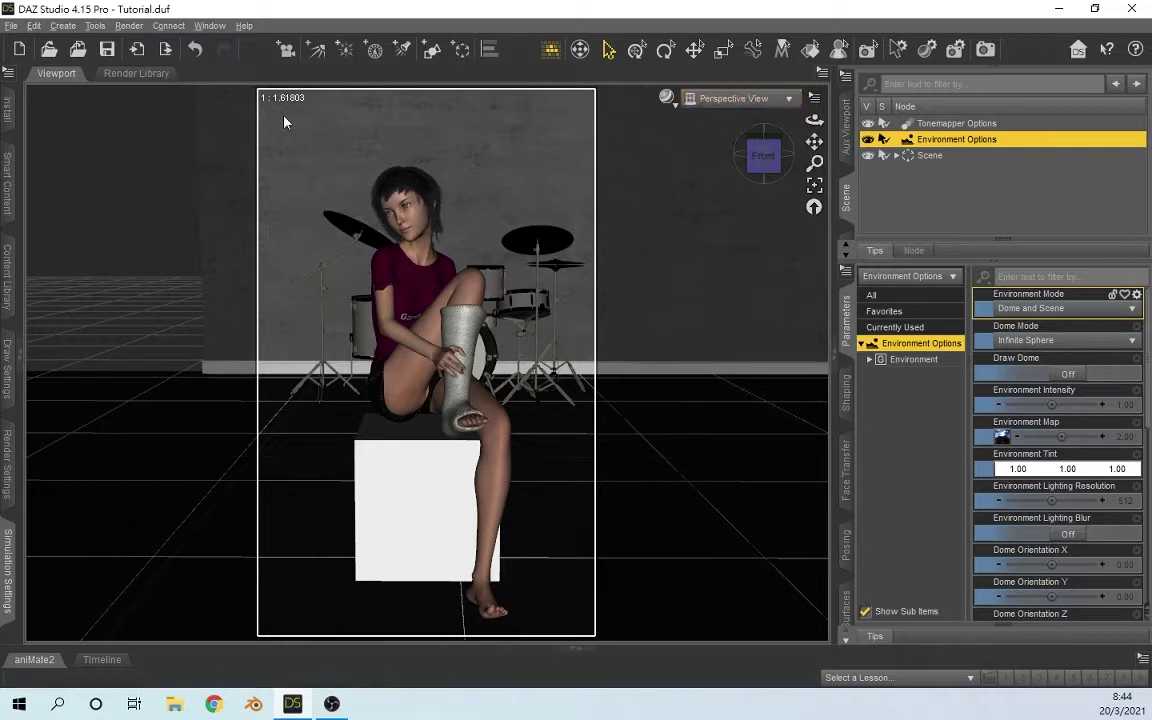
Step: Create a new camera that copies the current active view
left_click(282, 55)
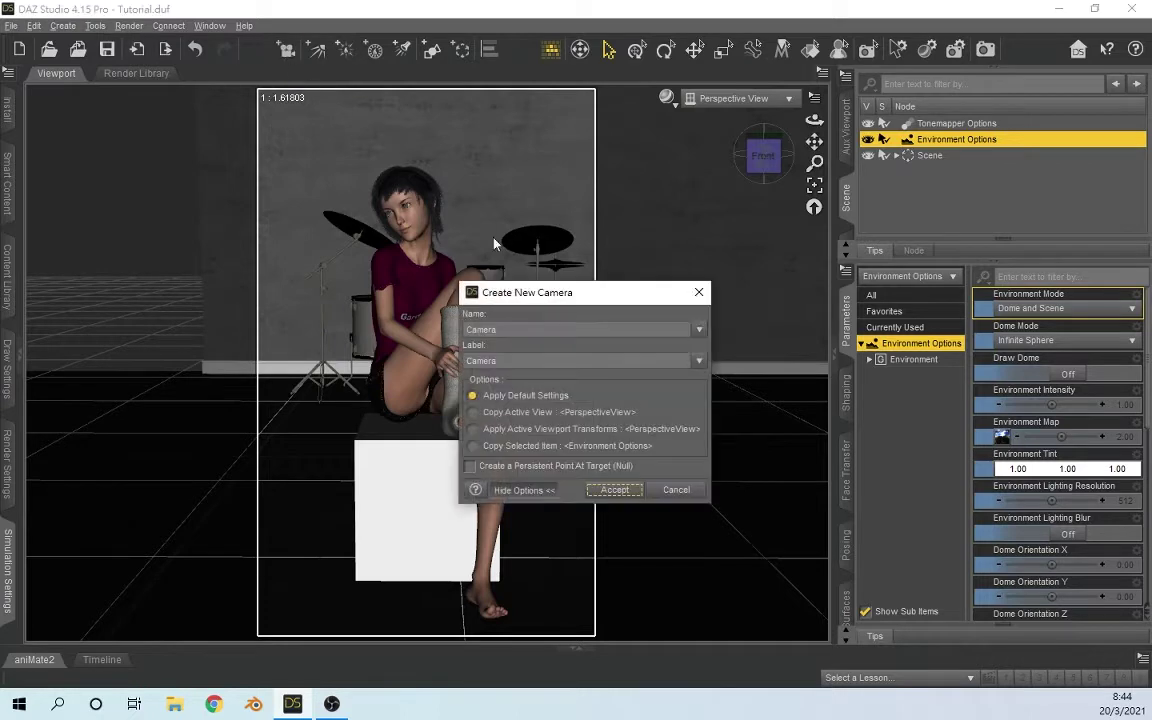
left_click(474, 413)
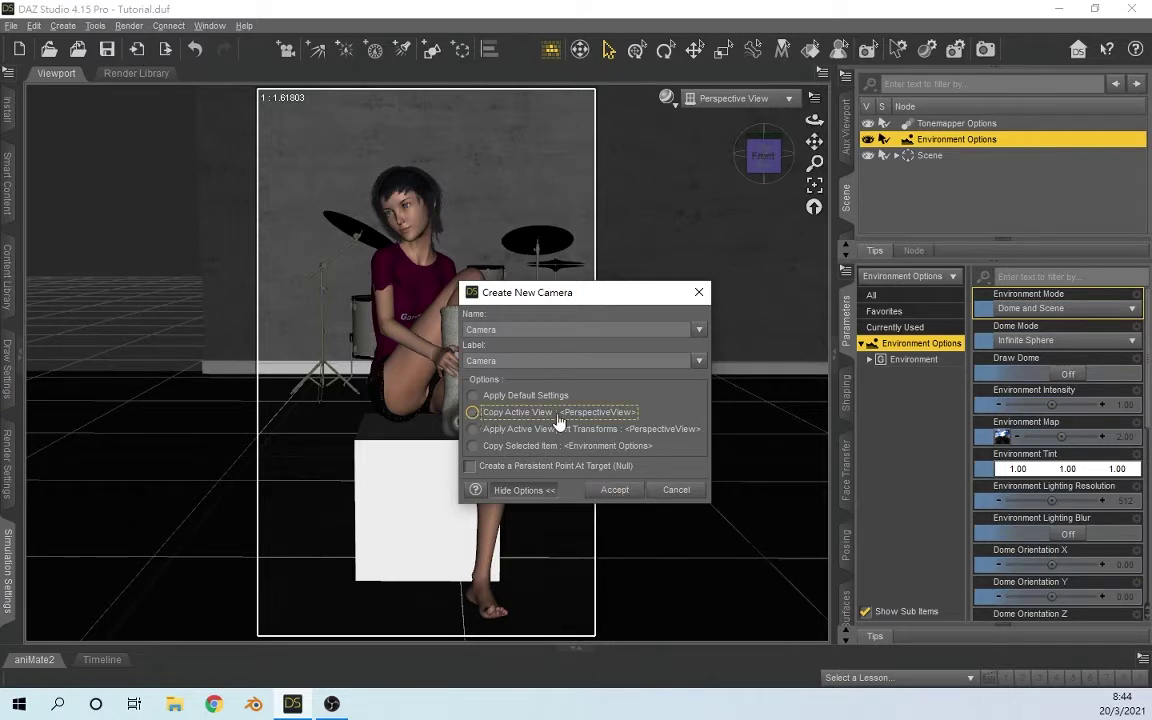
left_click(617, 490)
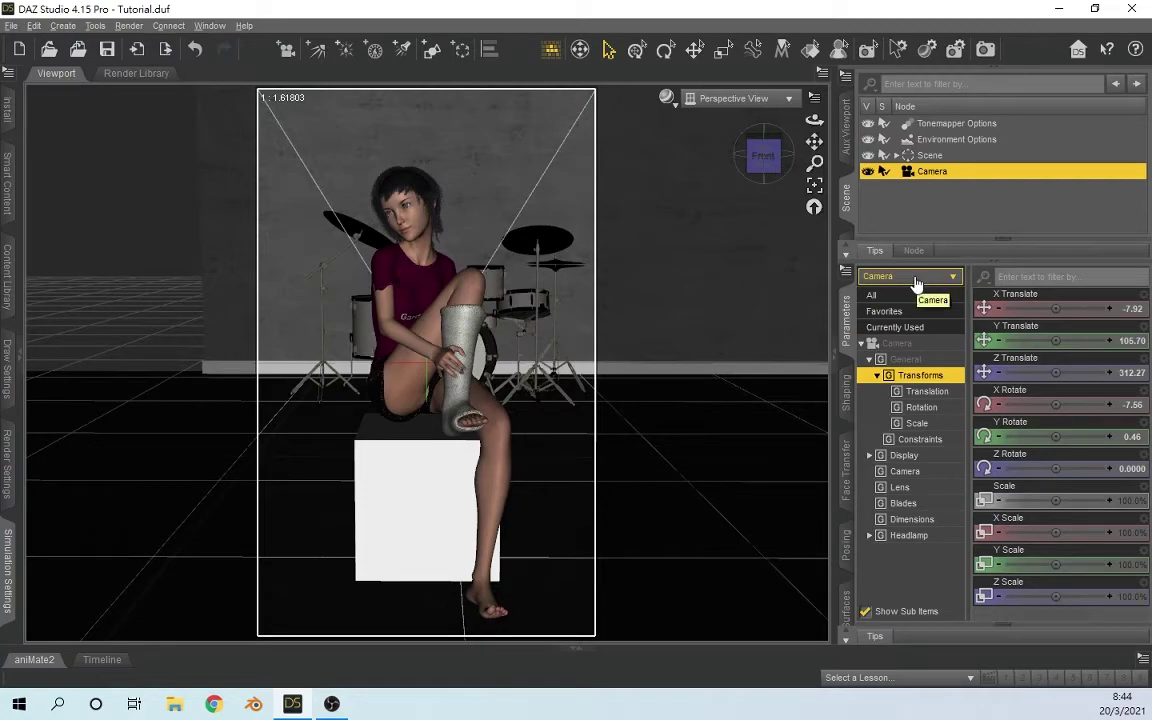
Step: Switch the viewport to look through the new Camera
mouse_move(764, 155)
left_mouse_down()
mouse_move(715, 158)
mouse_move(768, 157)
left_mouse_up()
left_click(735, 98)
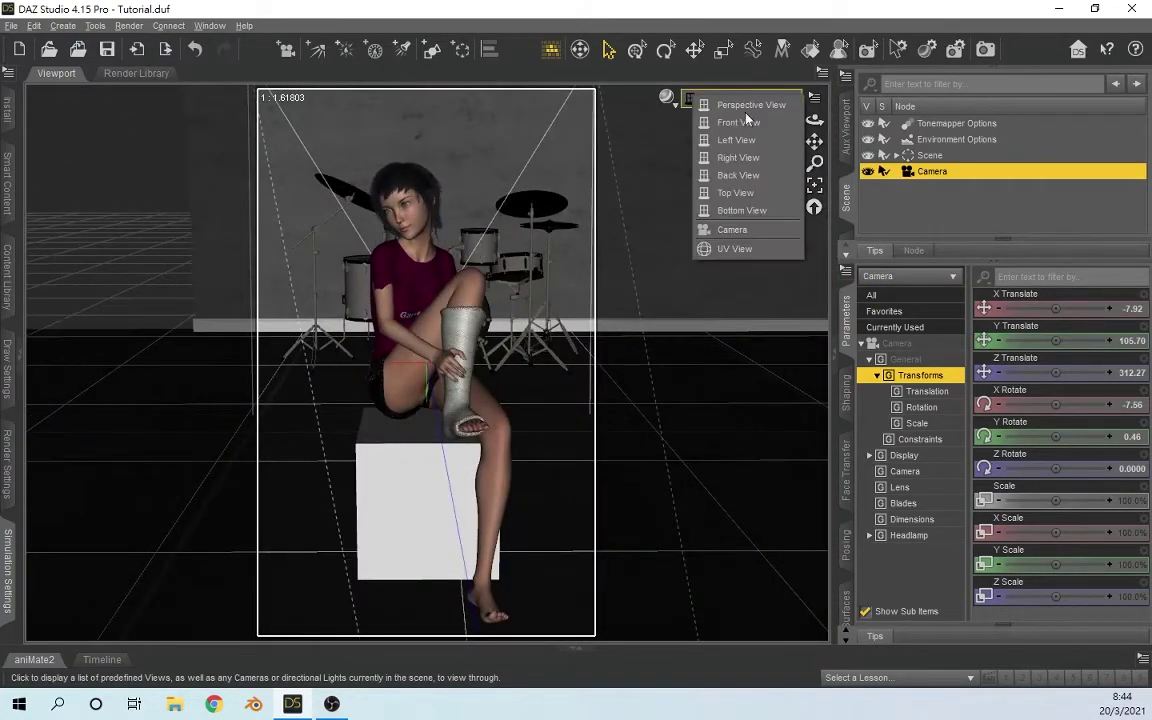
left_click(736, 232)
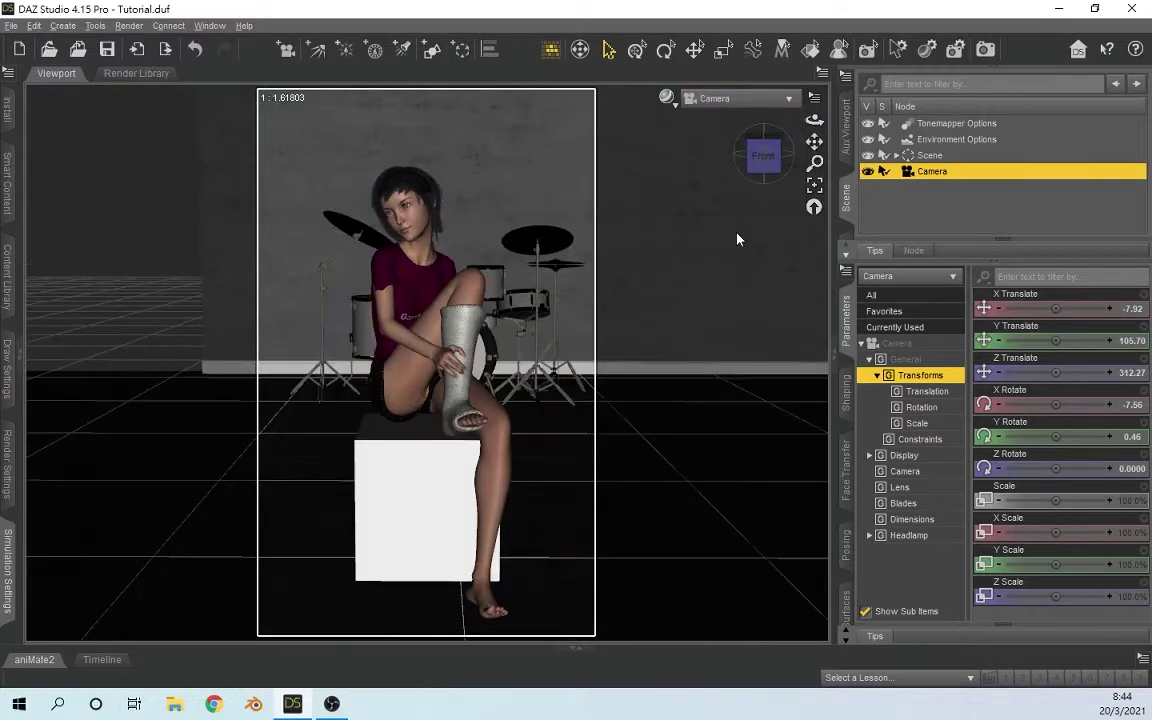
left_click(758, 99)
left_click(756, 104)
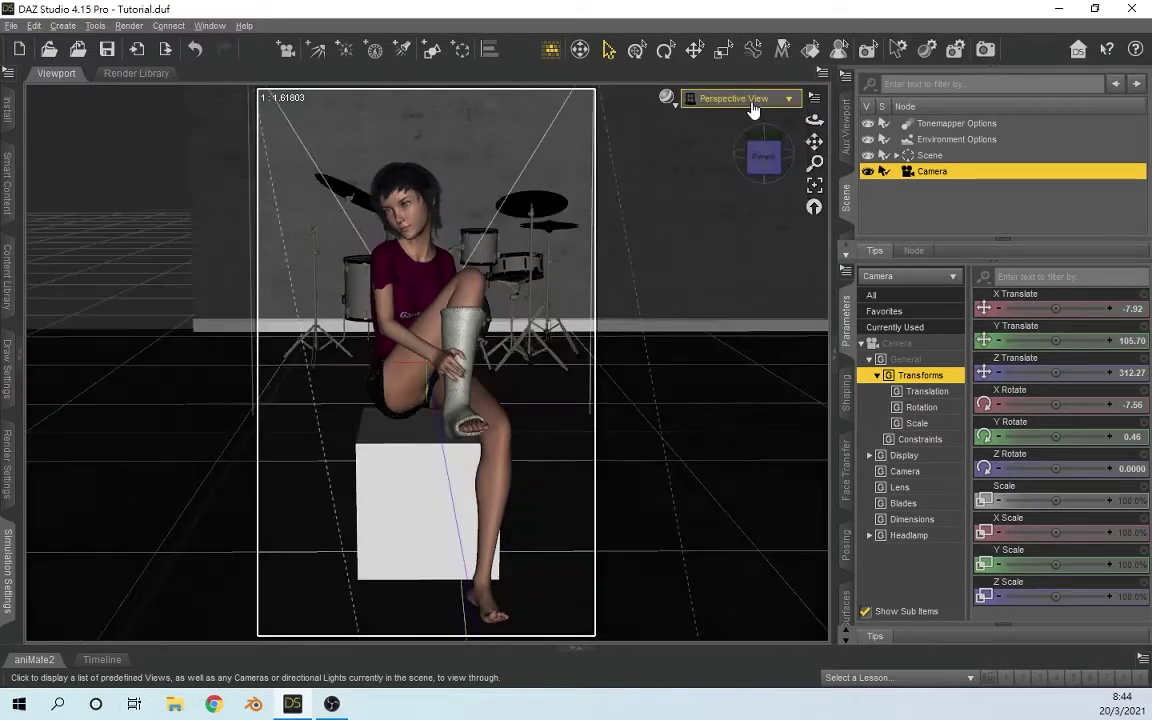
mouse_move(760, 158)
left_mouse_down()
mouse_move(690, 168)
mouse_move(755, 158)
left_mouse_up()
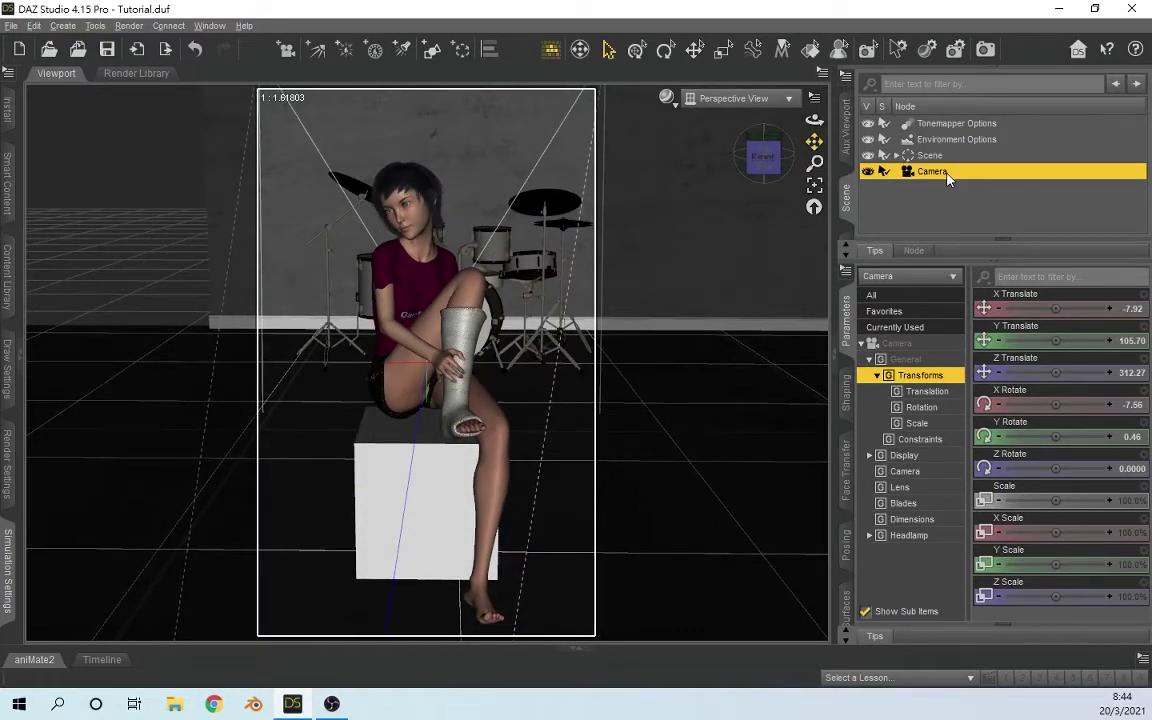
left_click(733, 98)
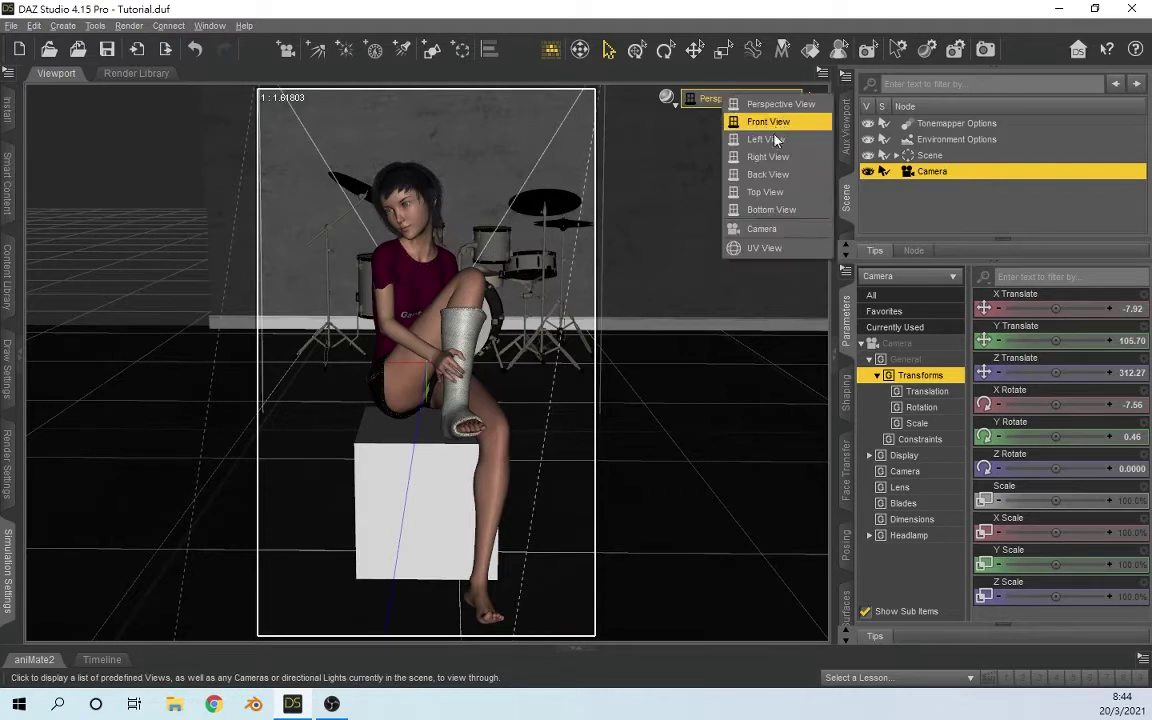
left_click(782, 229)
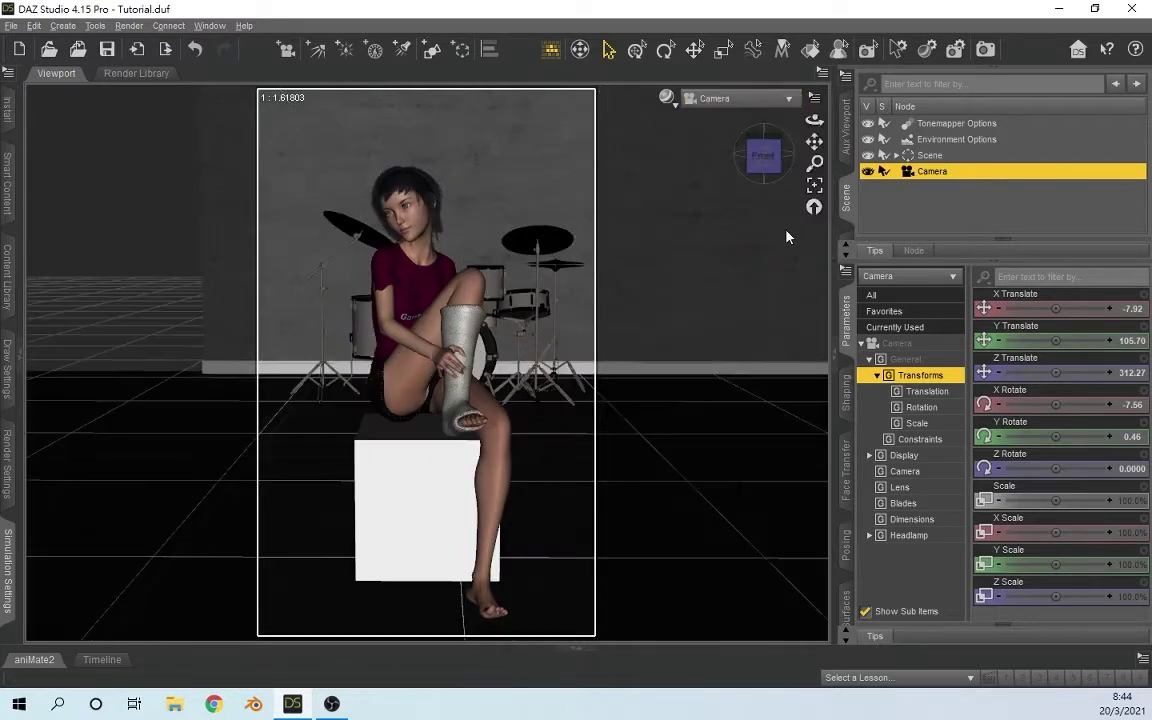
left_click(997, 55)
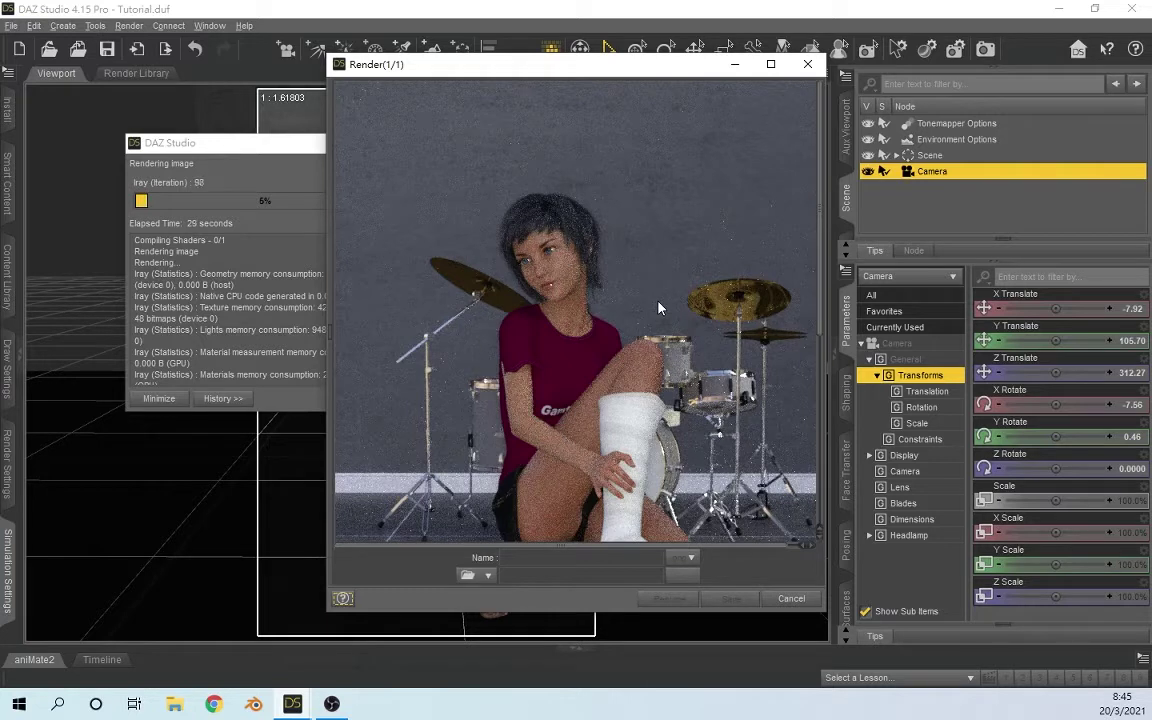
scroll(658, 308, "down", 5)
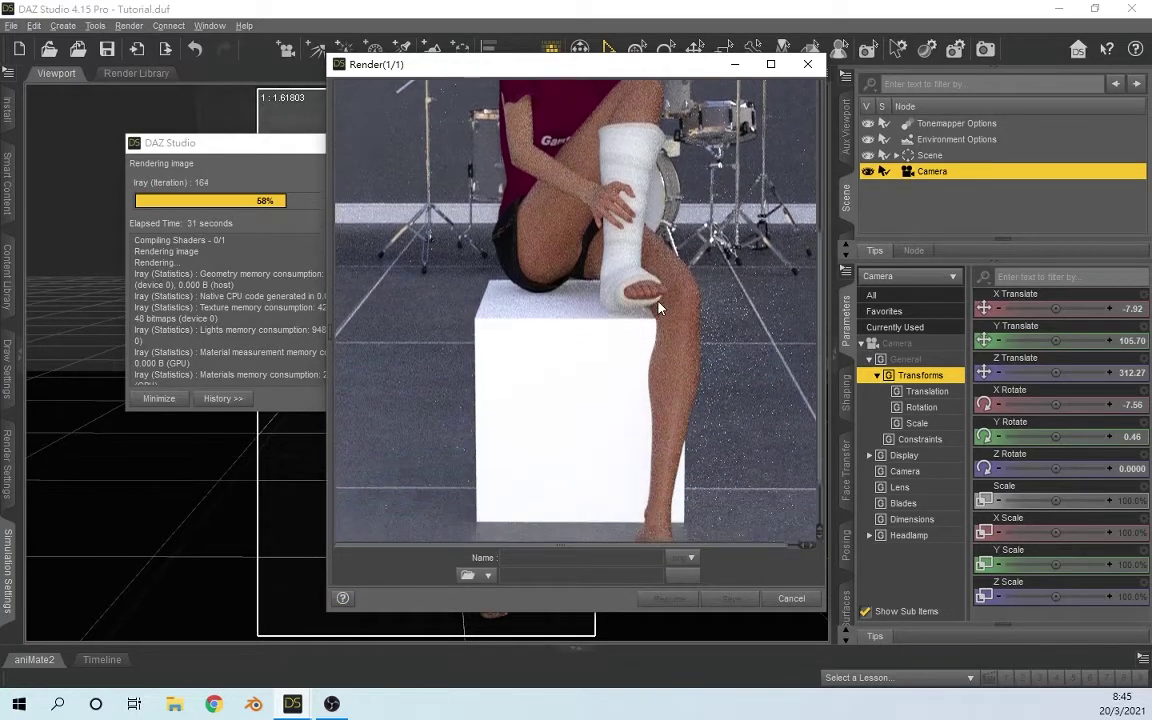
scroll(658, 308, "down", 1)
scroll(658, 308, "up", 2)
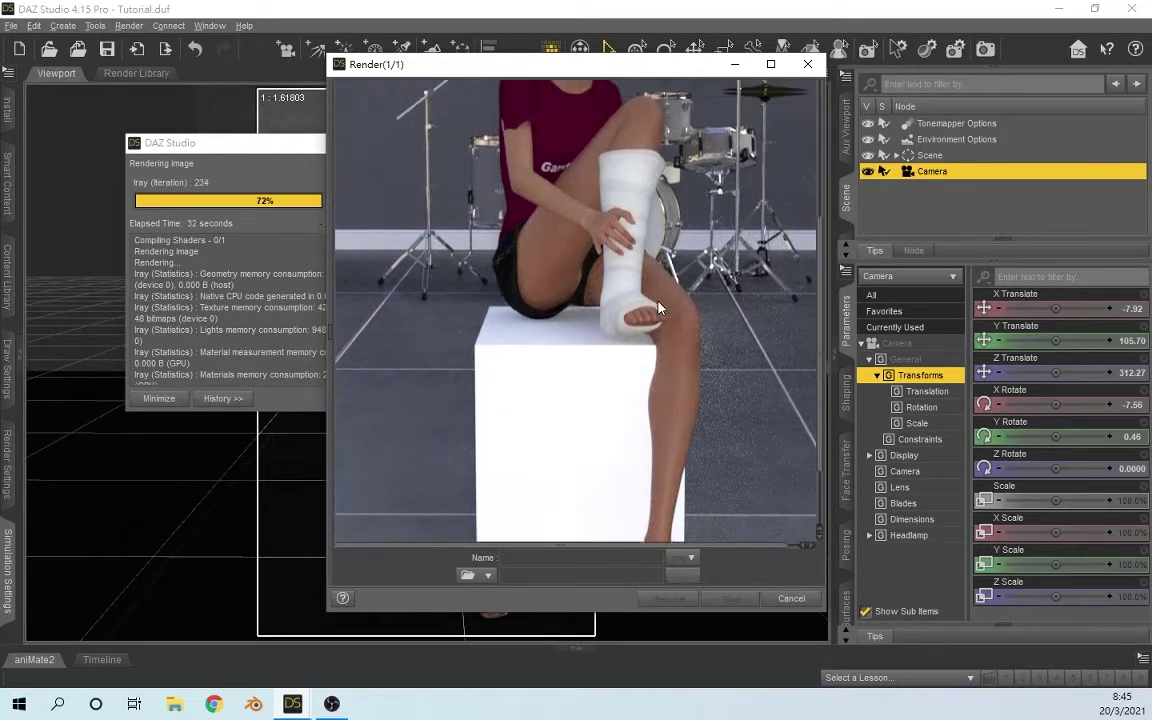
scroll(658, 308, "up", 4)
scroll(668, 293, "up", 1)
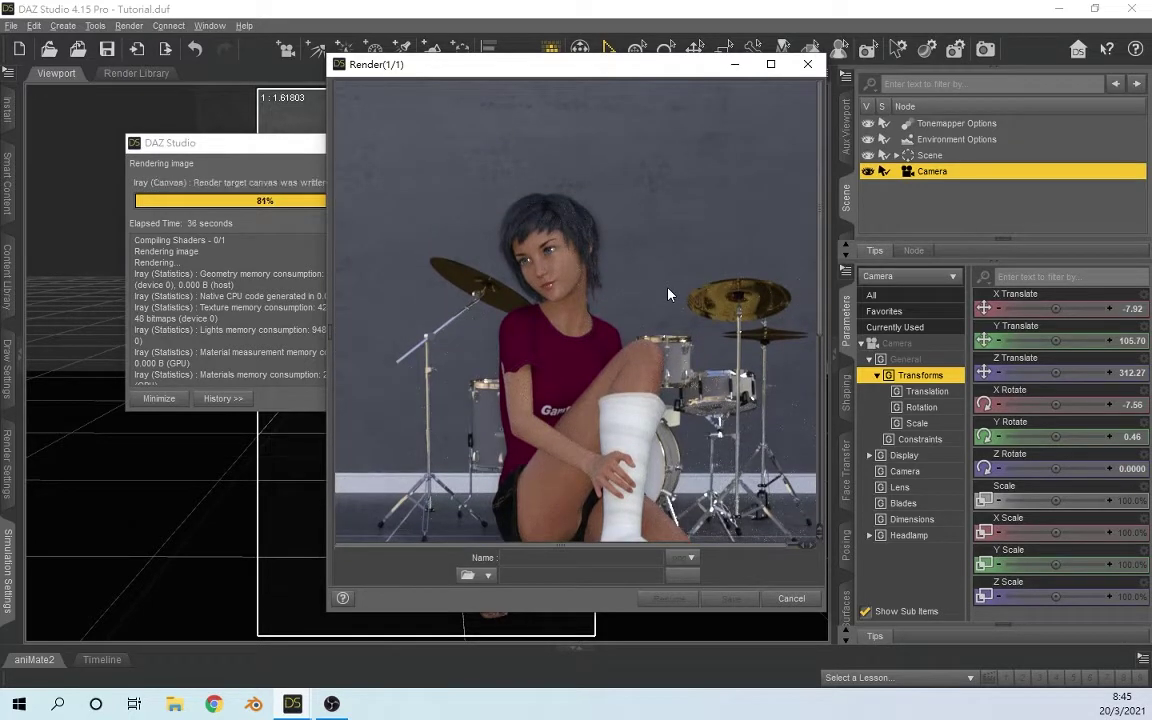
scroll(658, 313, "down", 5)
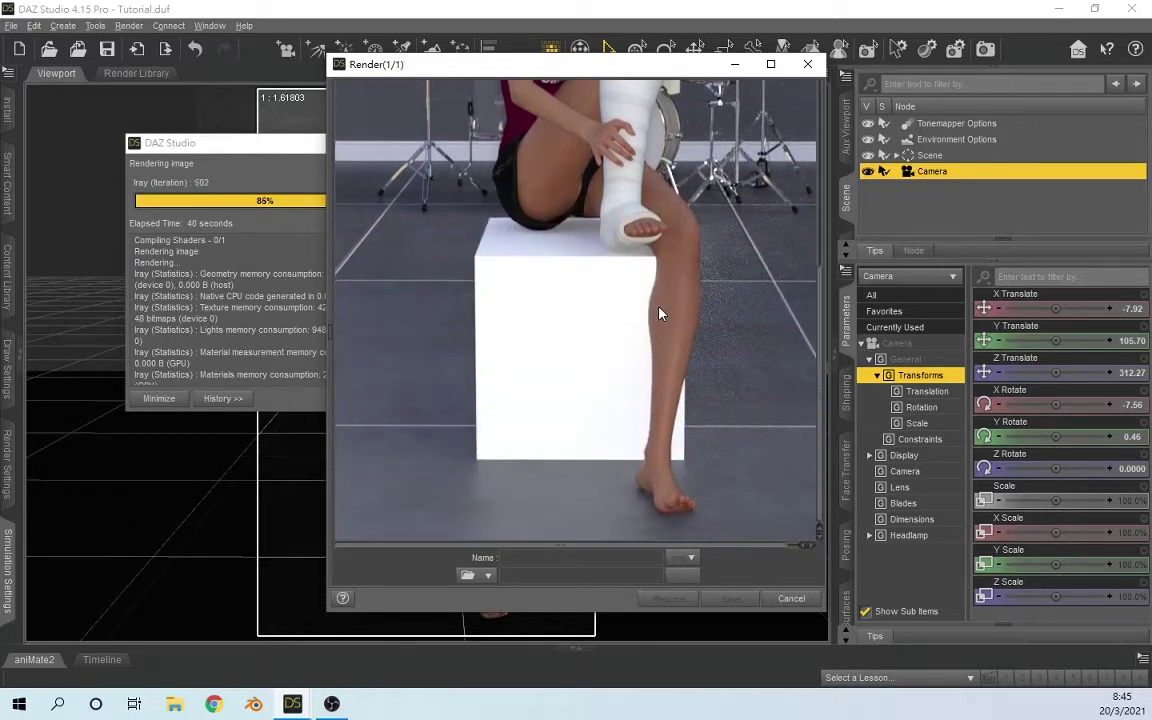
scroll(660, 310, "up", 5)
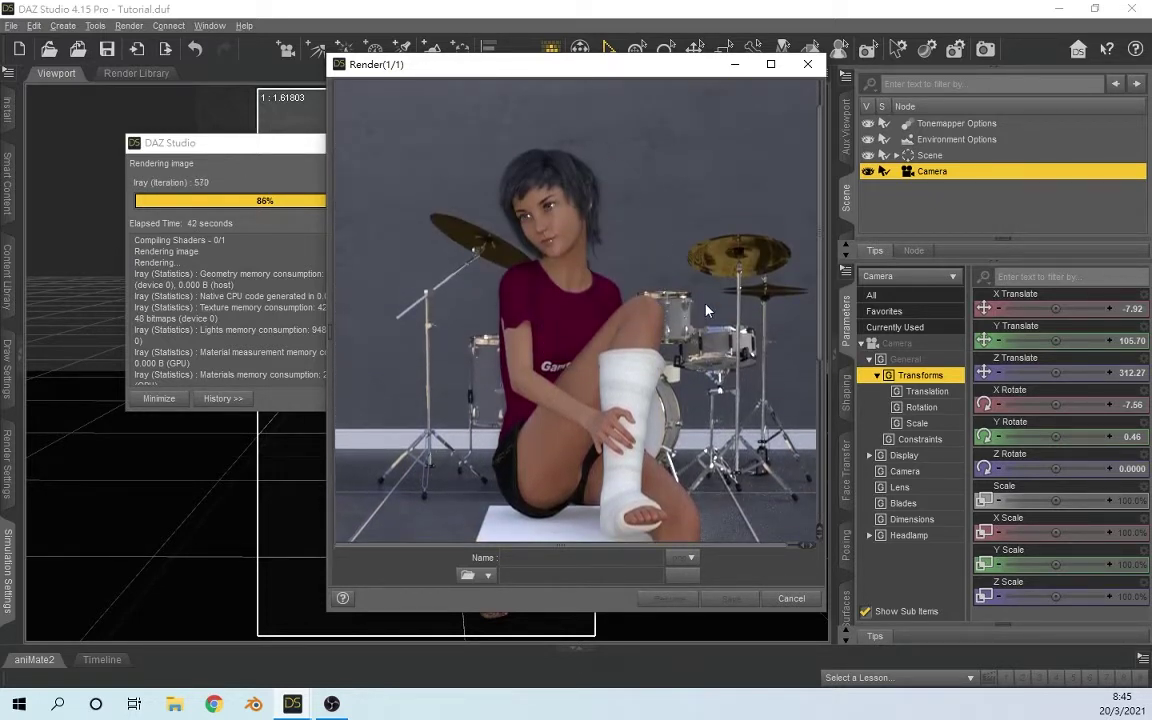
left_click(794, 600)
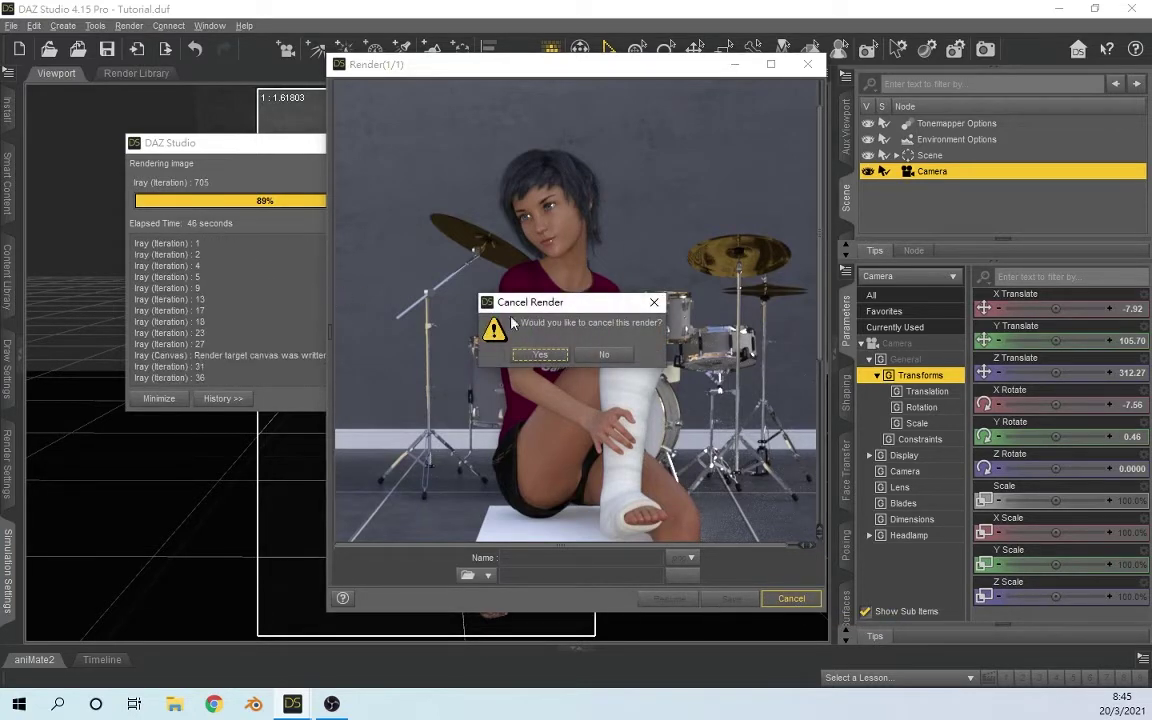
left_click(539, 354)
left_click(791, 599)
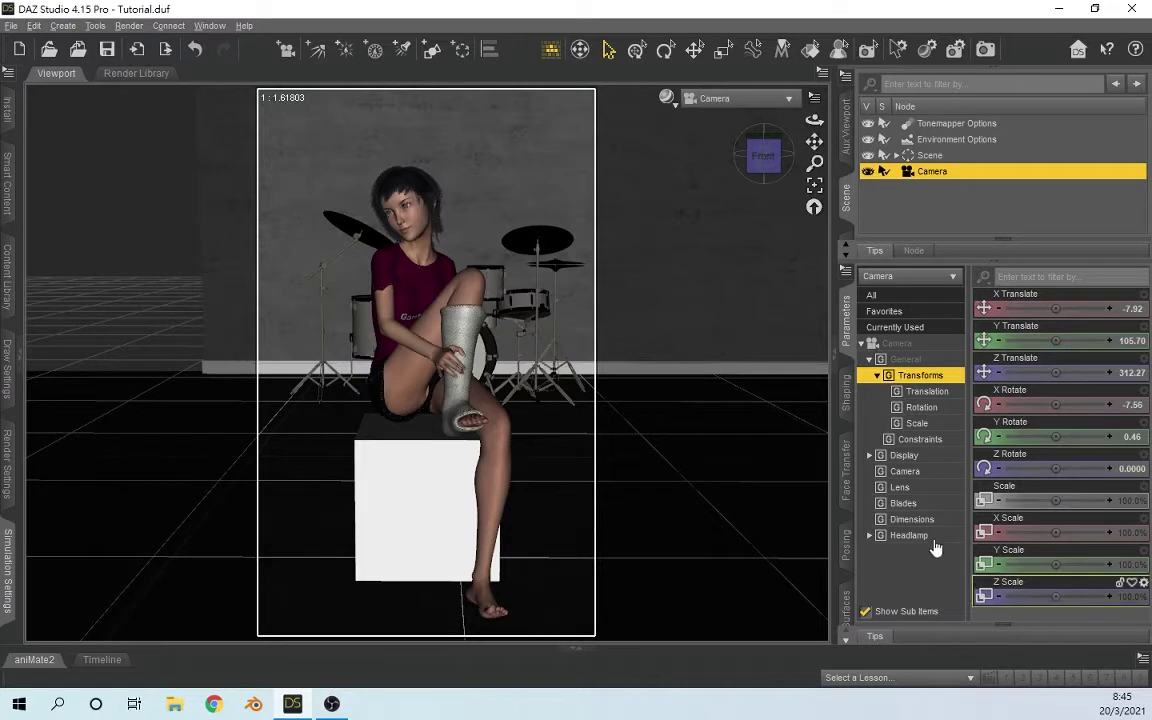
Step: Set the camera's Headlamp Mode to Off, leaving the camera view dark
left_click(885, 535)
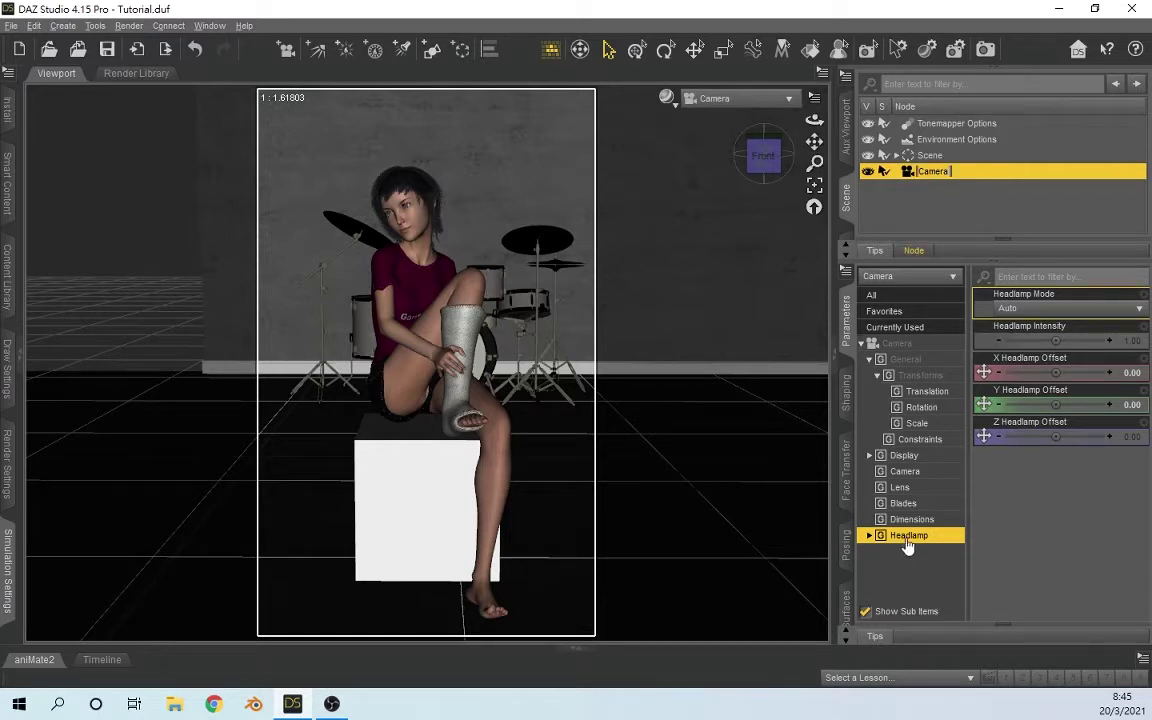
left_click(1049, 314)
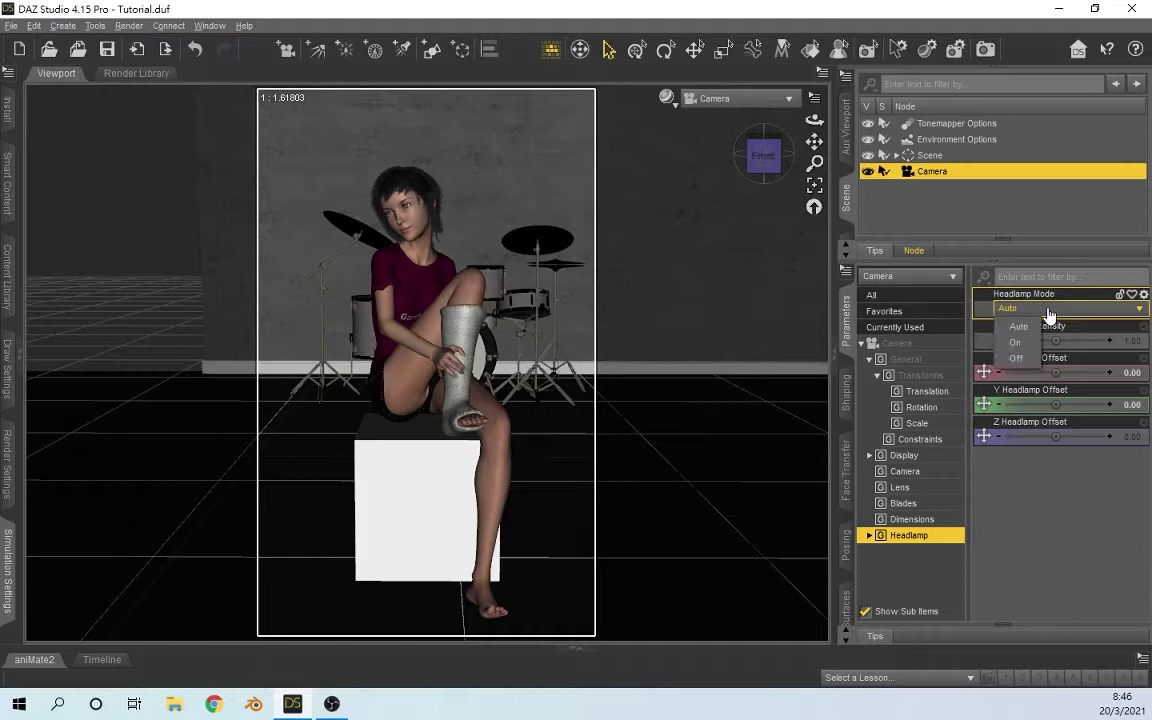
left_click(1018, 360)
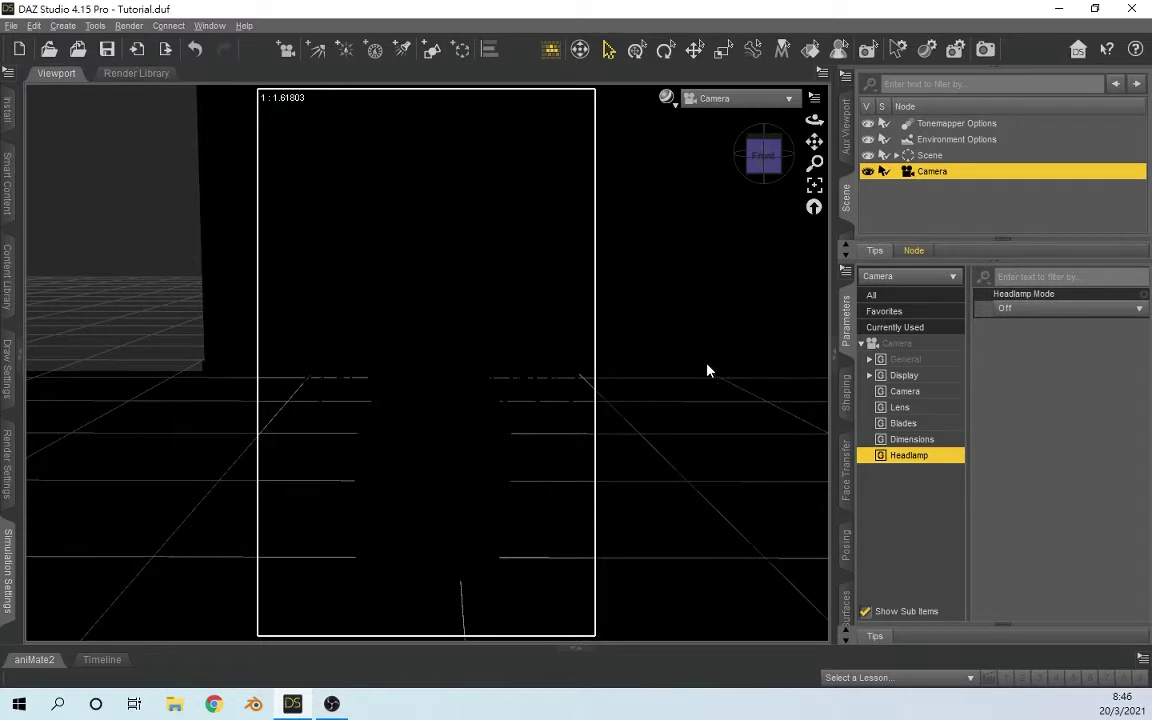
left_click(723, 107)
Step: Switch to Perspective View and orbit to view the girl from above her front-left
left_click(716, 115)
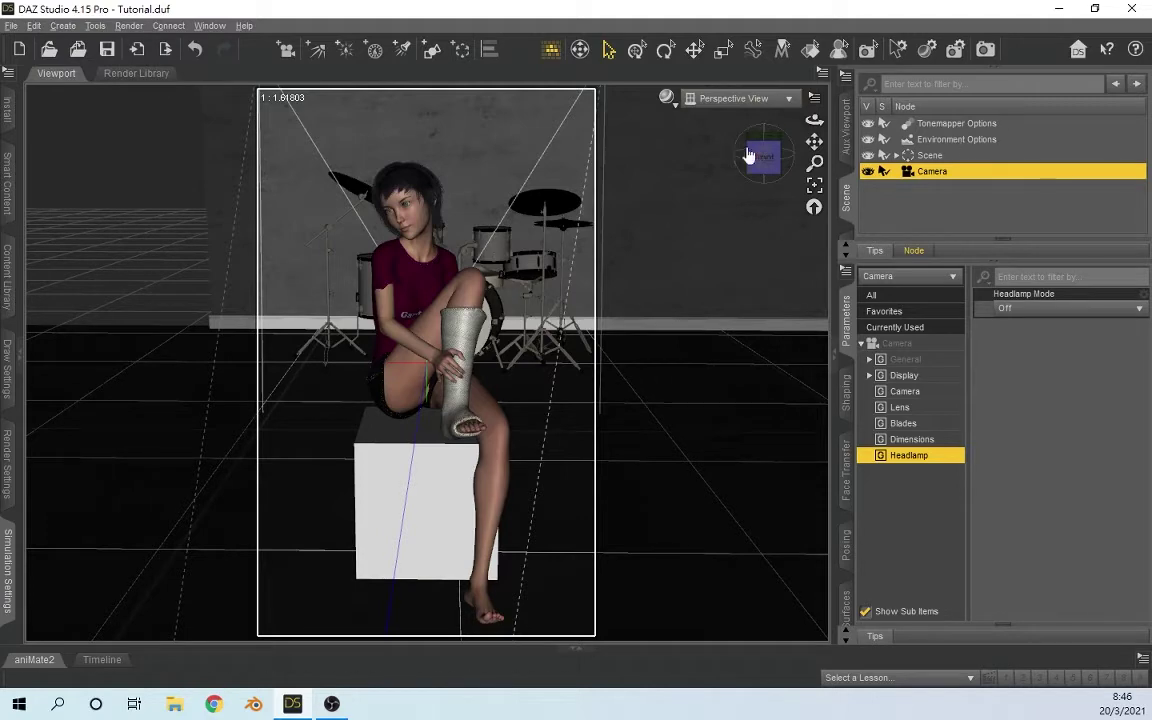
left_click_drag(763, 157, 624, 254)
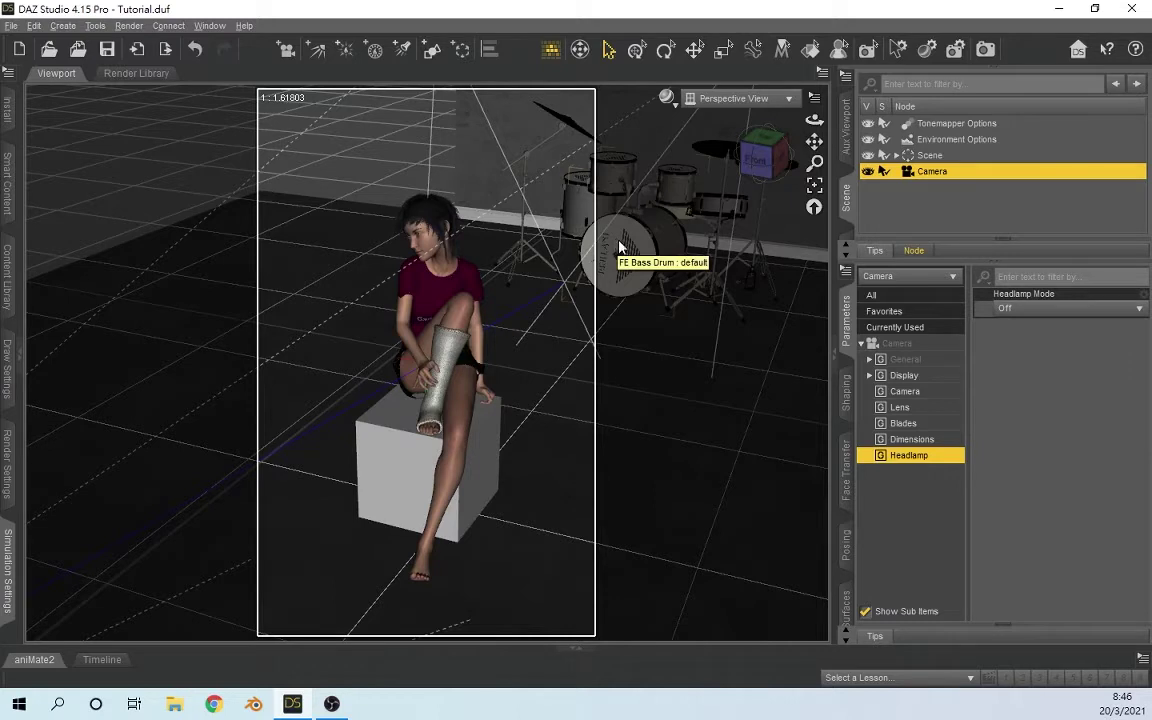
left_click_drag(588, 240, 595, 255, "alt")
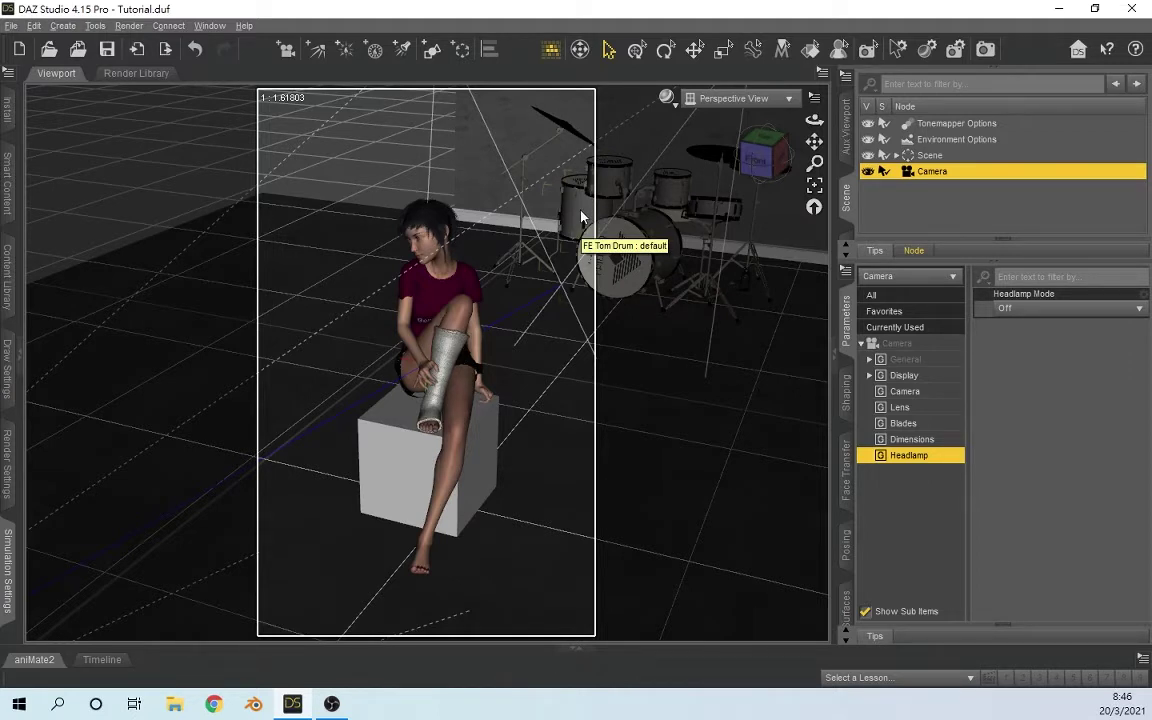
Step: Add a spotlight positioned at the current viewport transforms
left_click(403, 52)
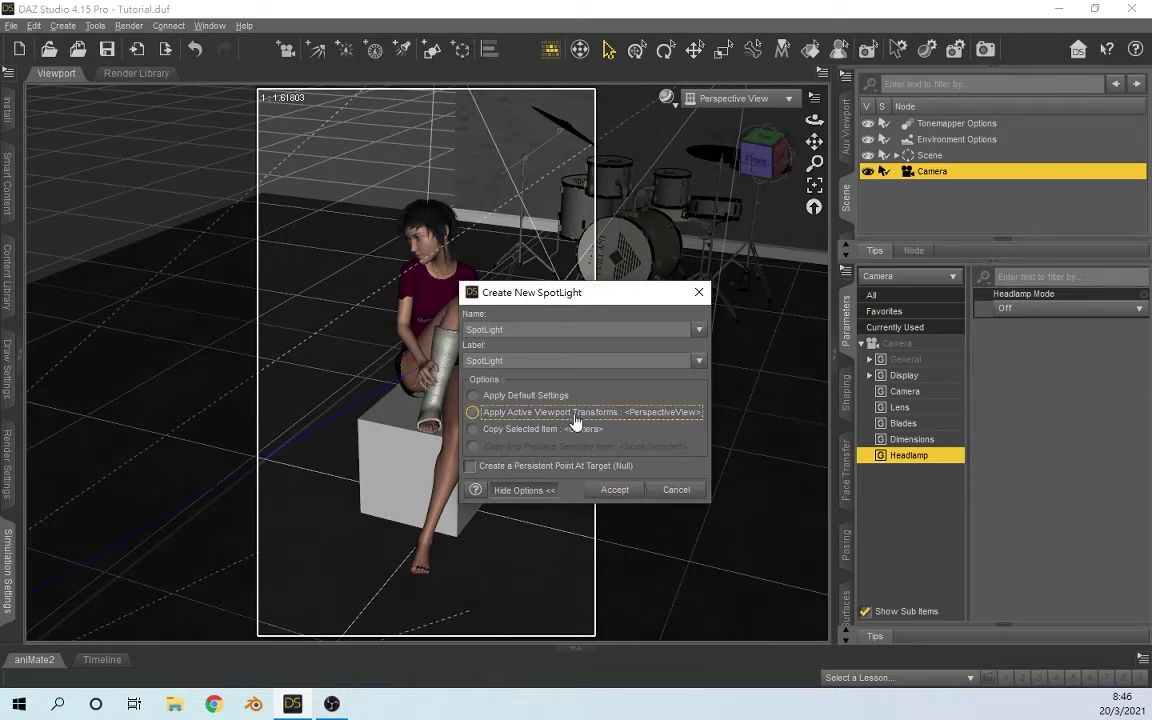
left_click(520, 413)
left_click(614, 490)
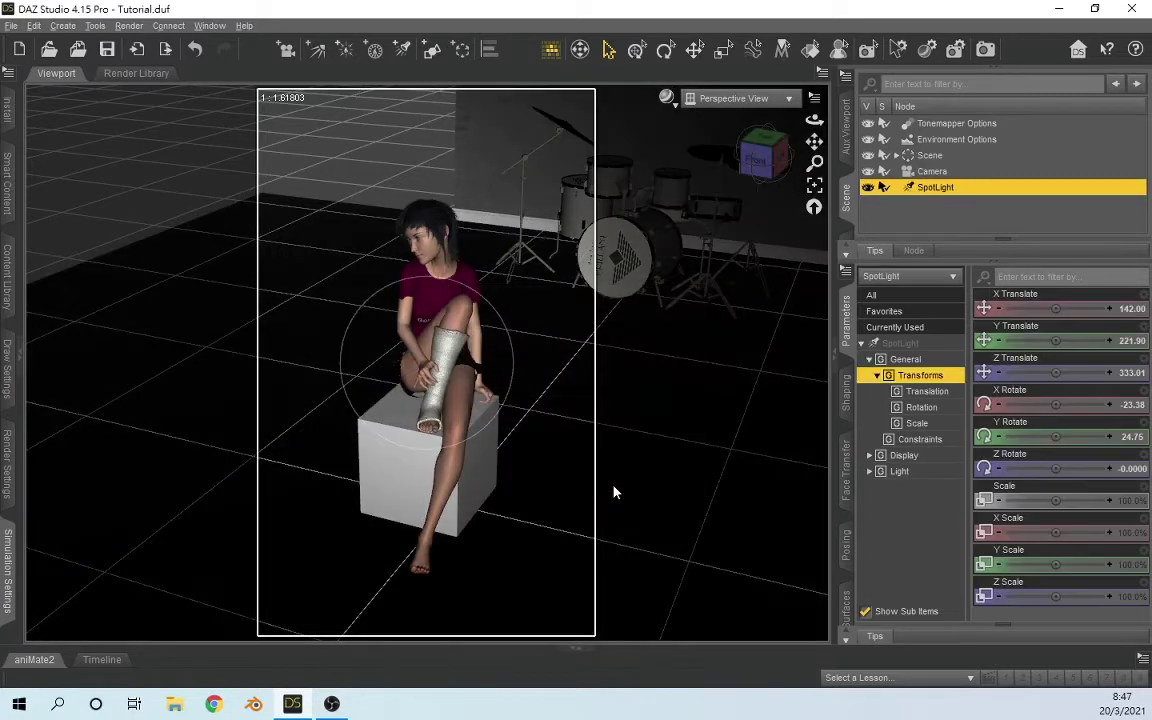
Step: Look through the Camera with the NVIDIA Iray draw style
left_click(707, 101)
left_click(718, 233)
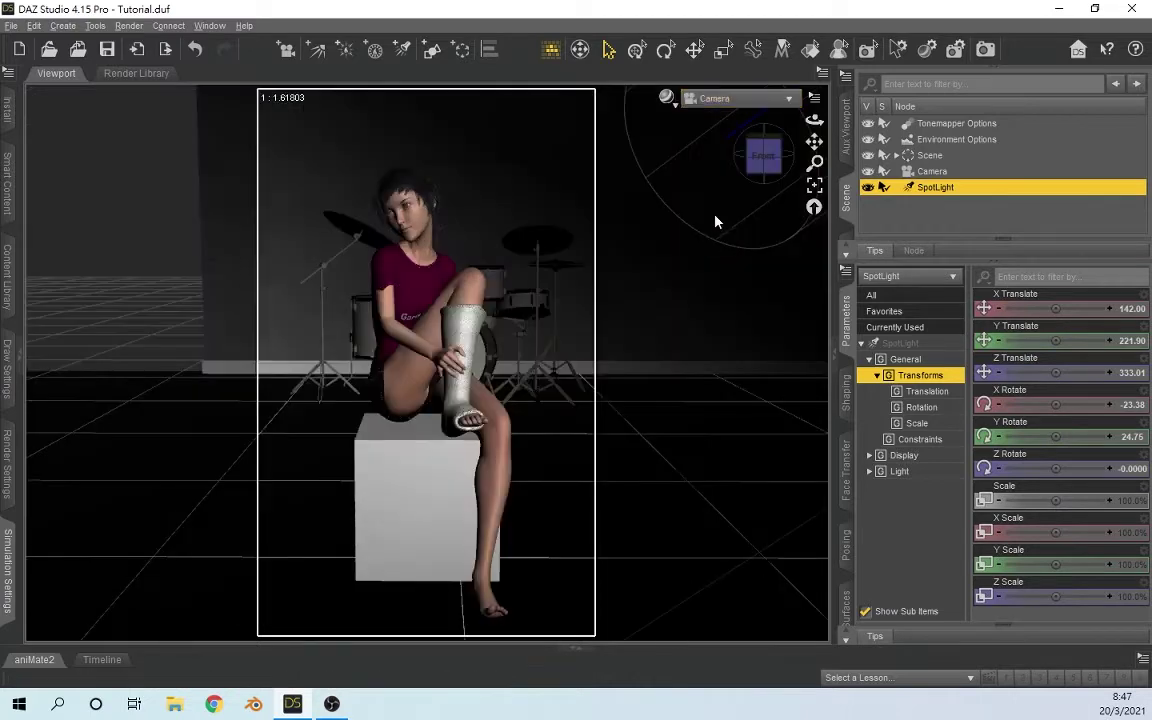
left_click(666, 97)
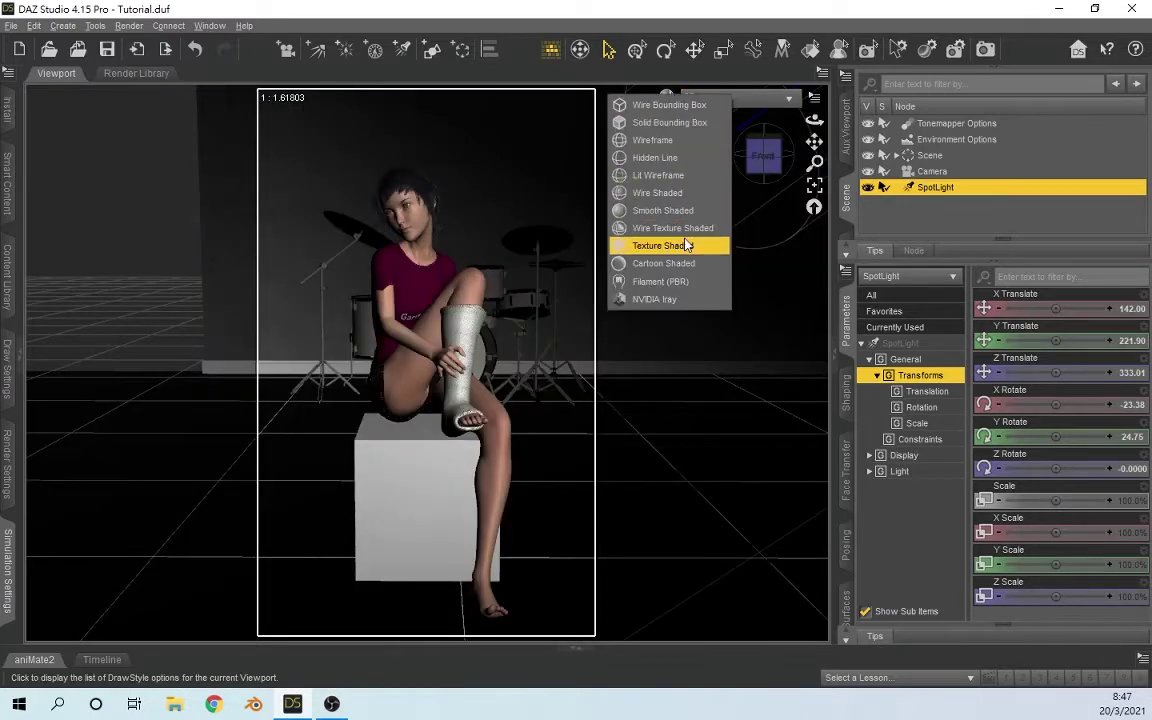
left_click(668, 302)
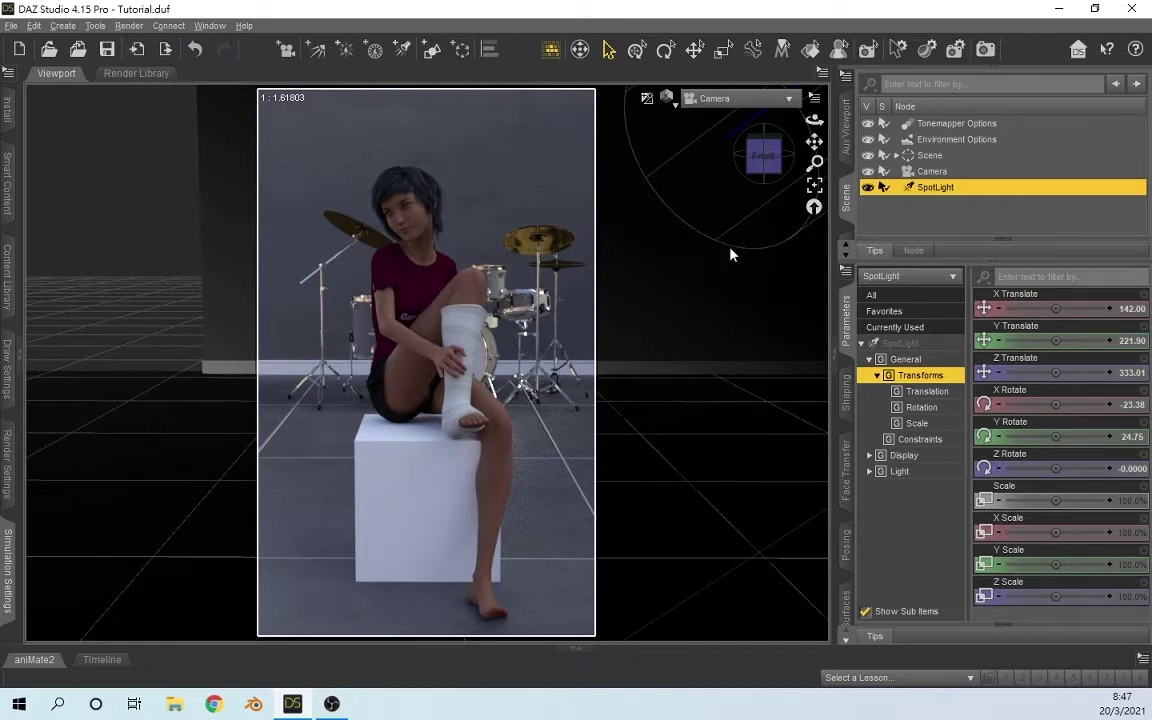
Step: Set Environment Mode to Scene Only in the Environment Options
left_click(952, 145)
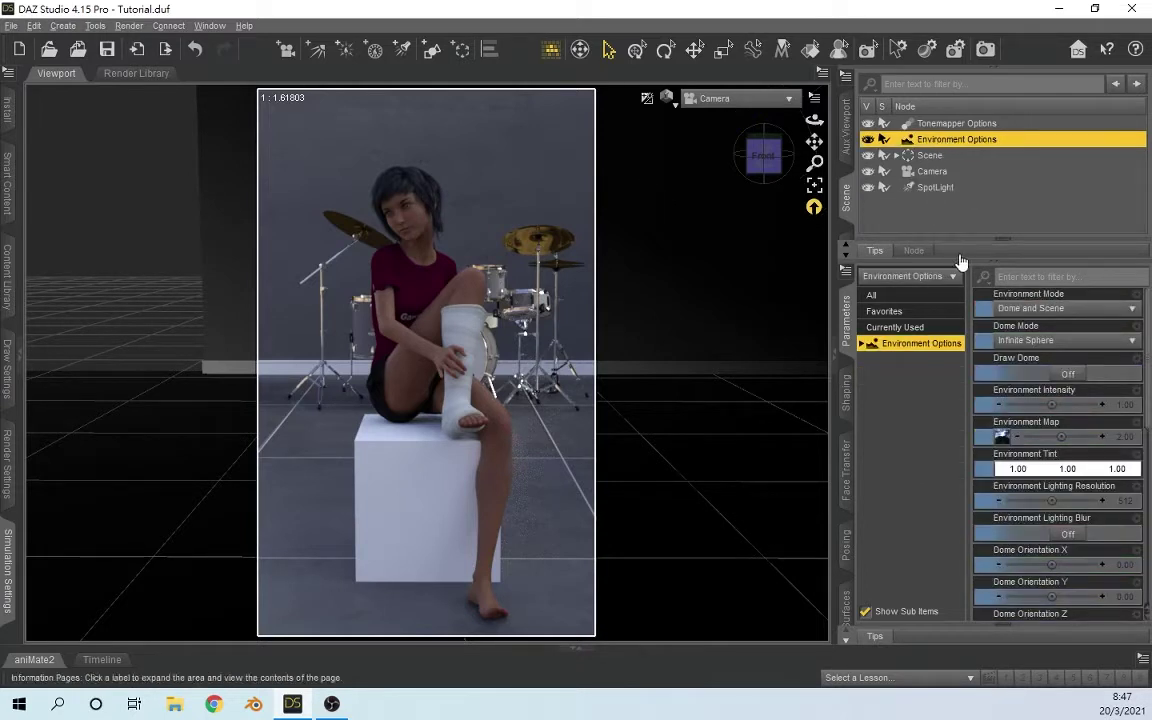
left_click(1030, 310)
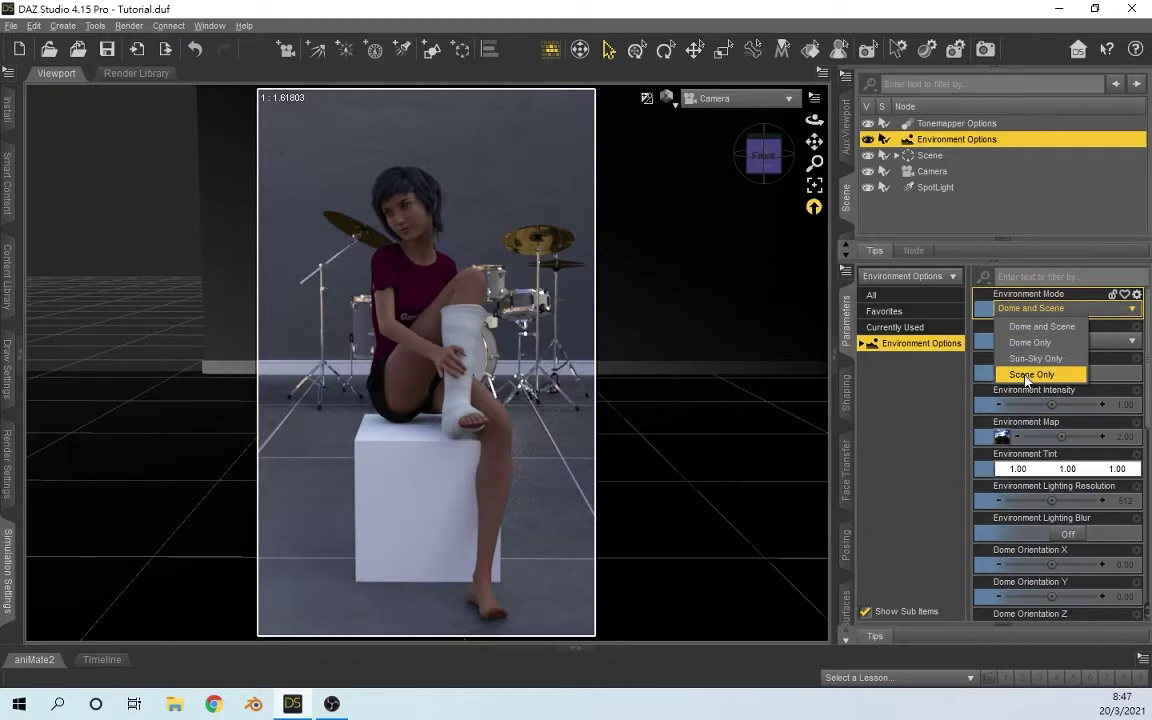
left_click(1028, 375)
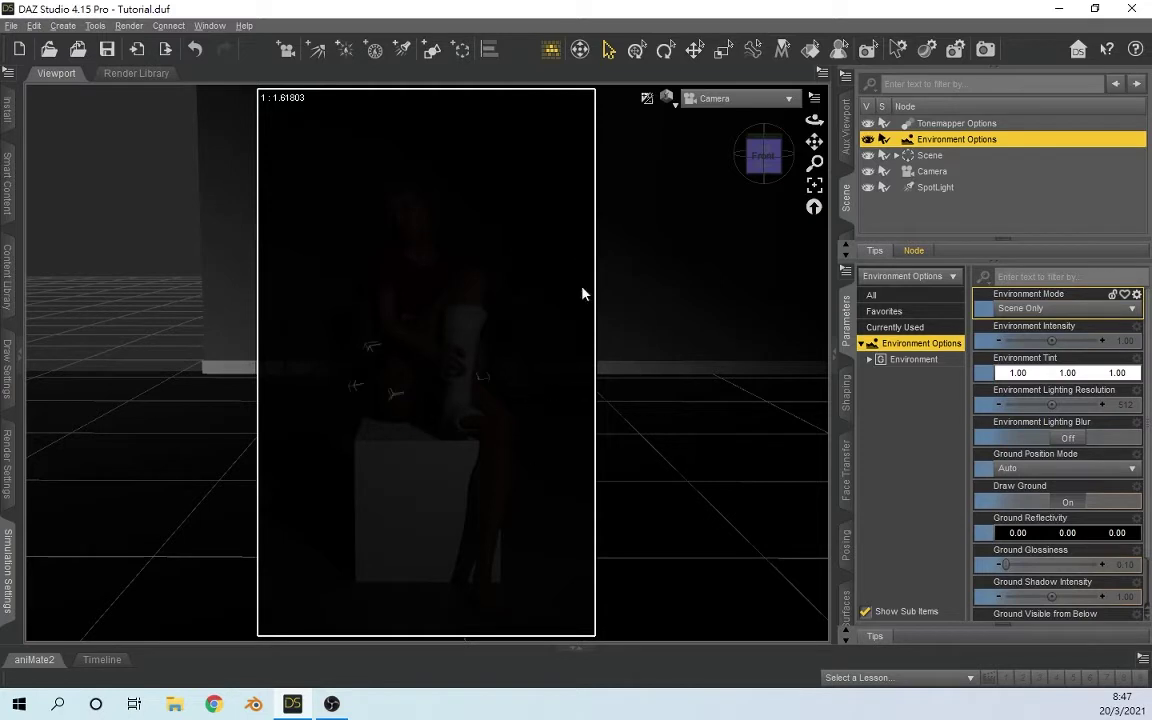
Step: Rename the SpotLight to 'Main Light' in the Scene pane
left_click(936, 188)
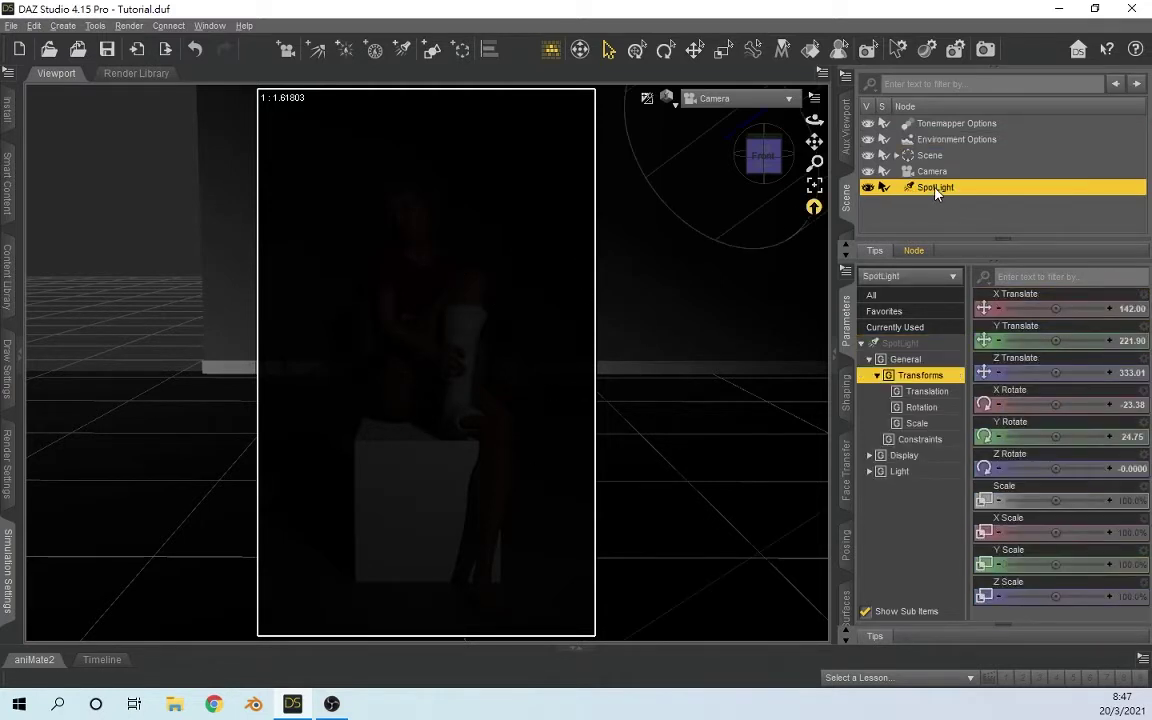
double_click(936, 188)
type("百劇帆")
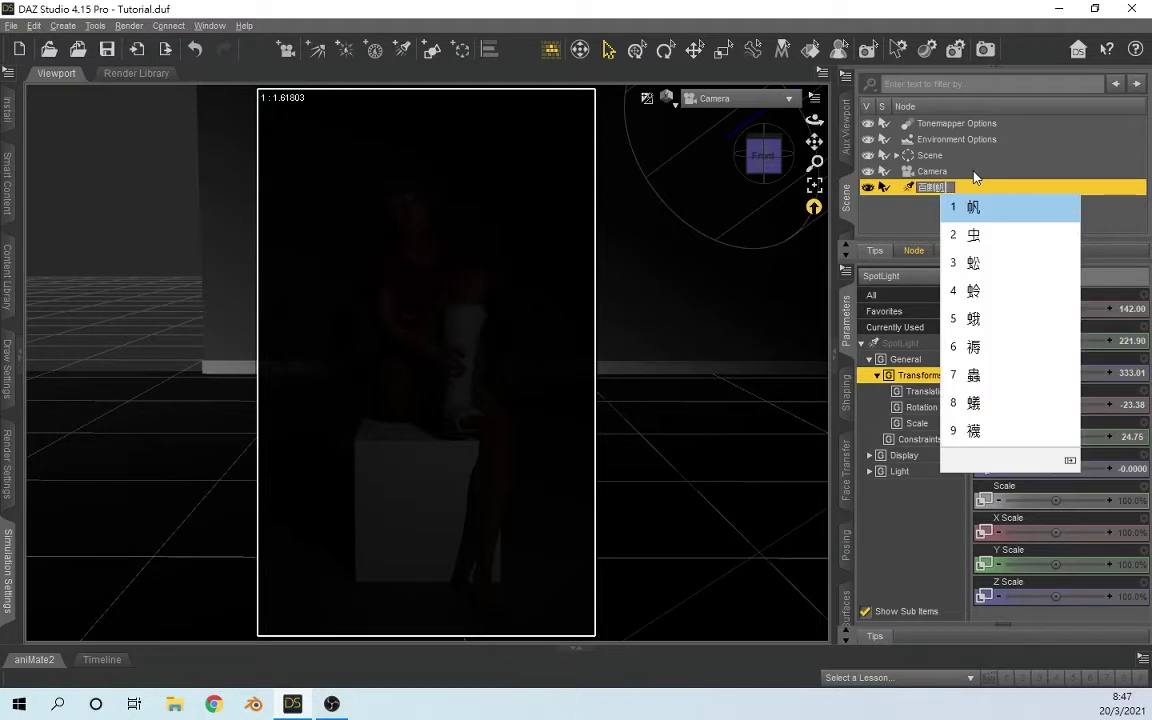
key("Escape")
type("Main")
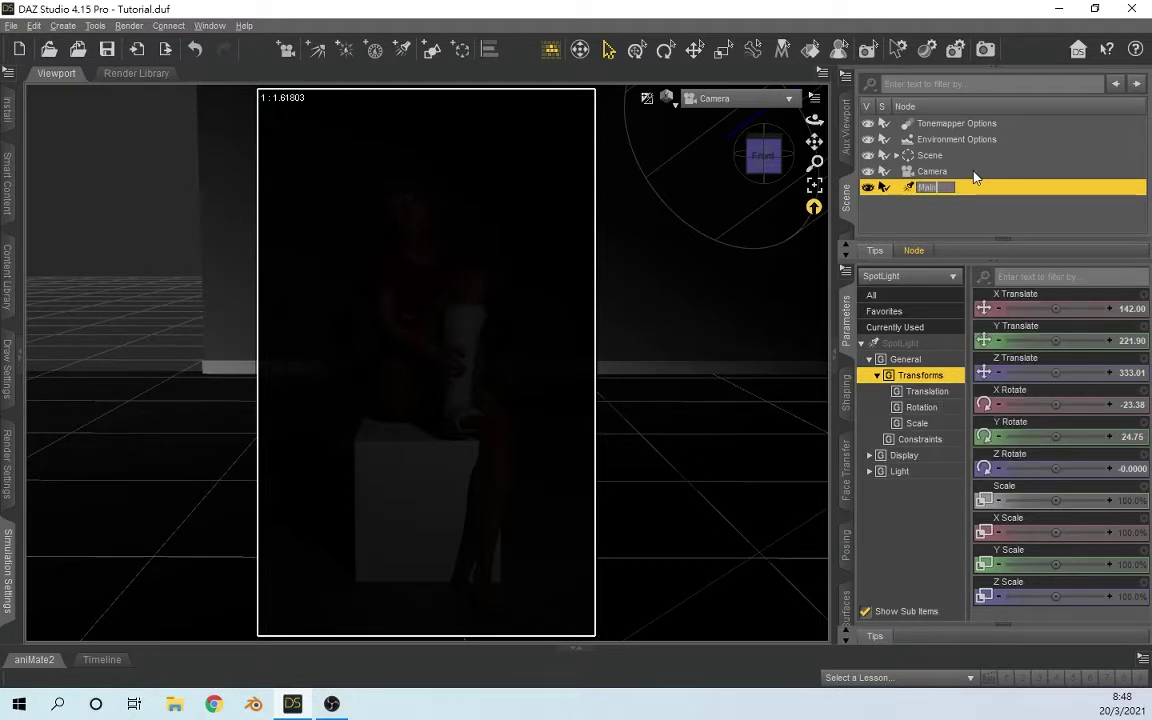
type(" Light")
key("Return")
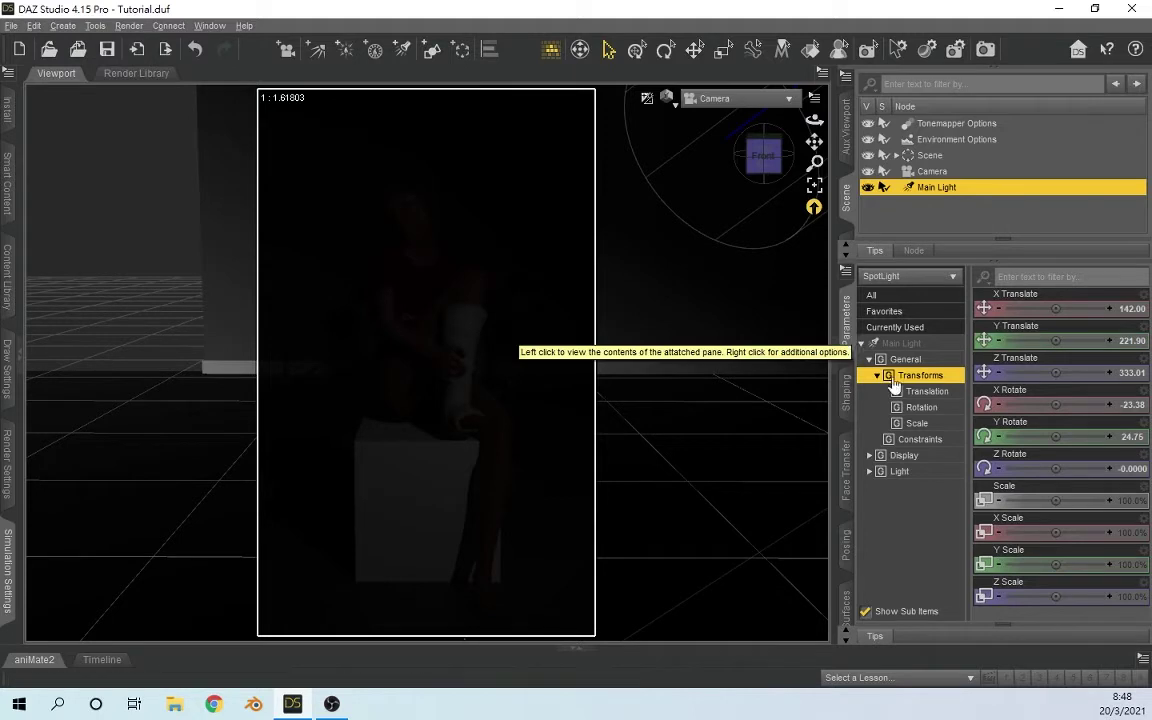
Step: Show the Main Light's Light parameter group
left_click(925, 473)
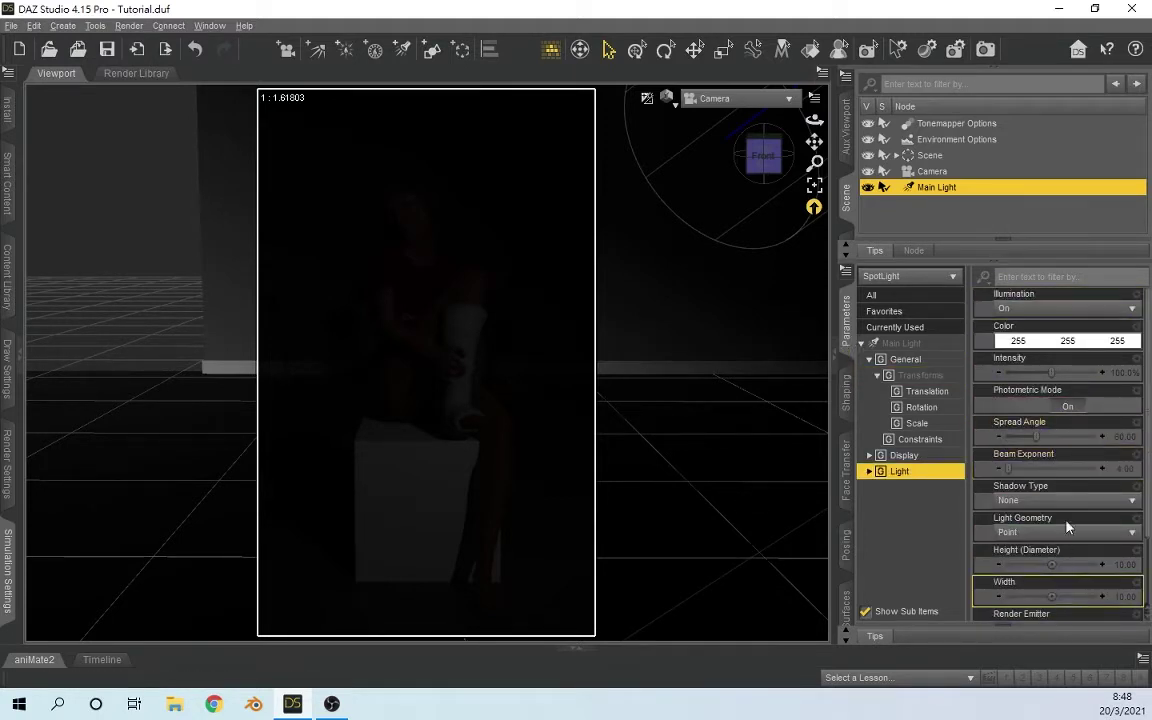
left_click(1068, 407)
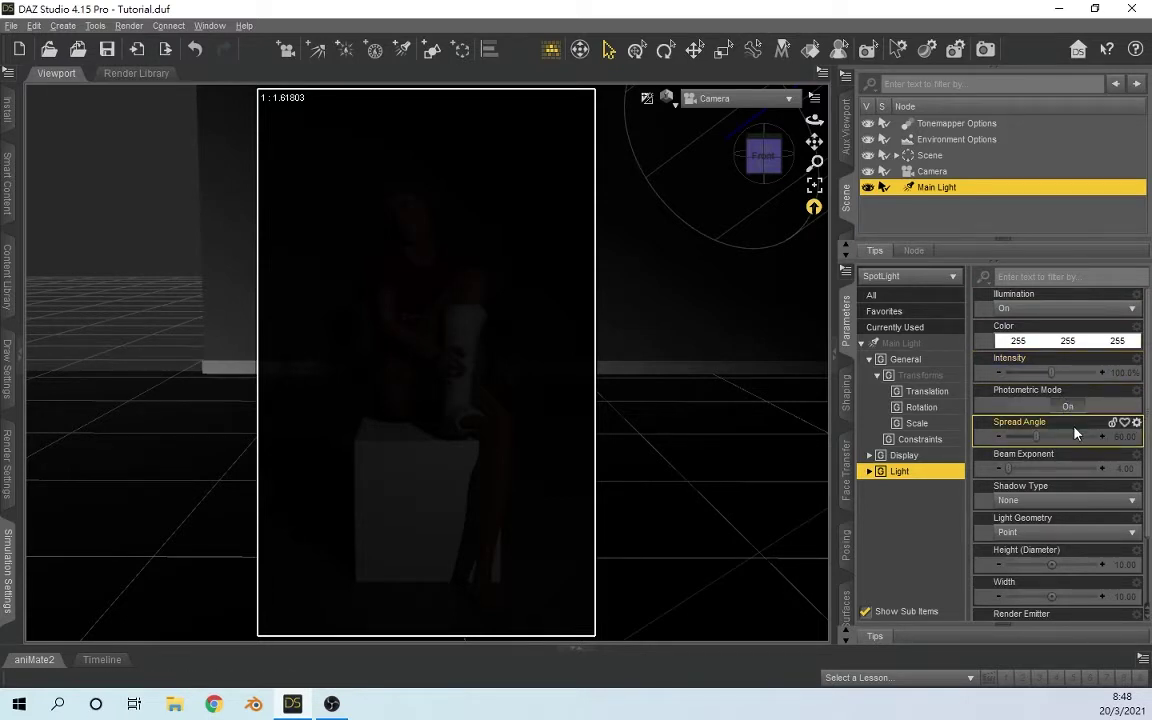
mouse_move(1125, 440)
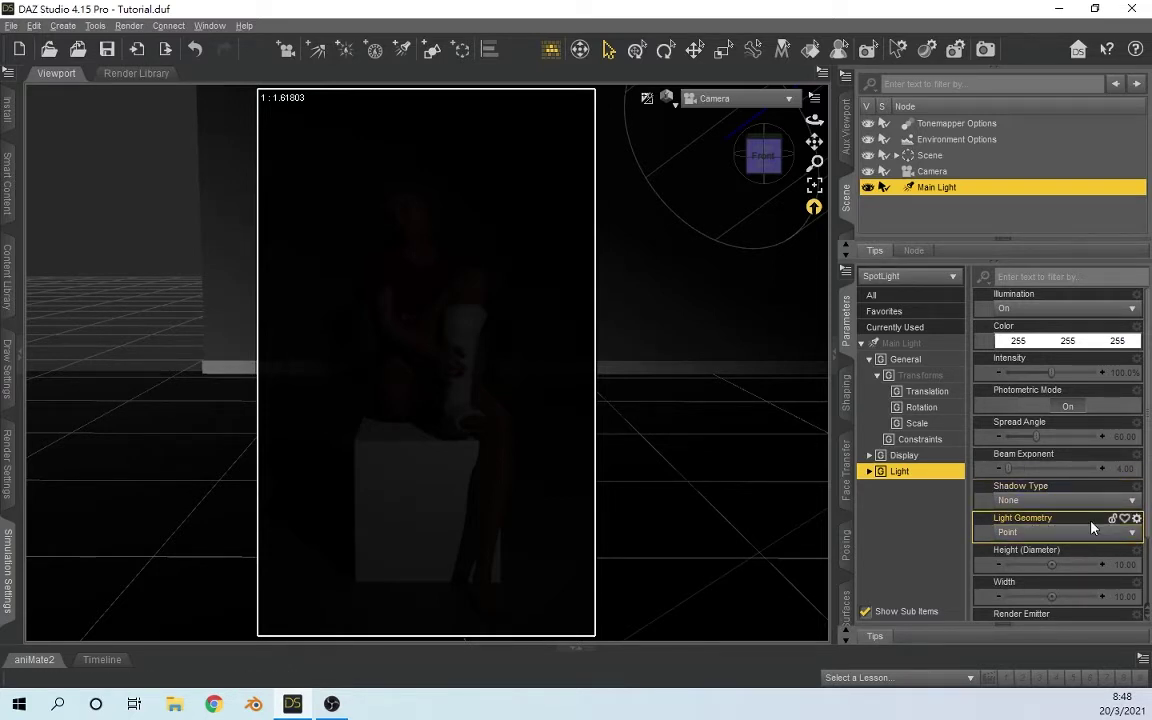
scroll(1082, 549, "down", 2)
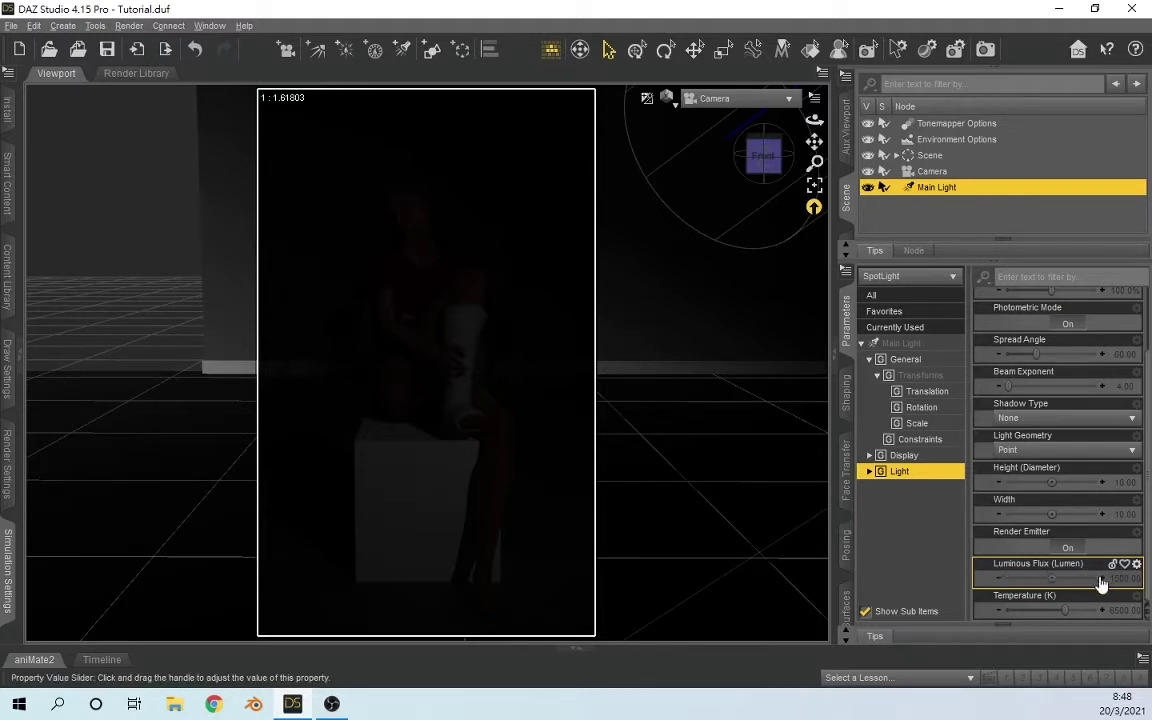
Step: Try Luminous Flux values 30000 and 60000, then settle Main Light at 15000 lumens
left_click(1126, 580)
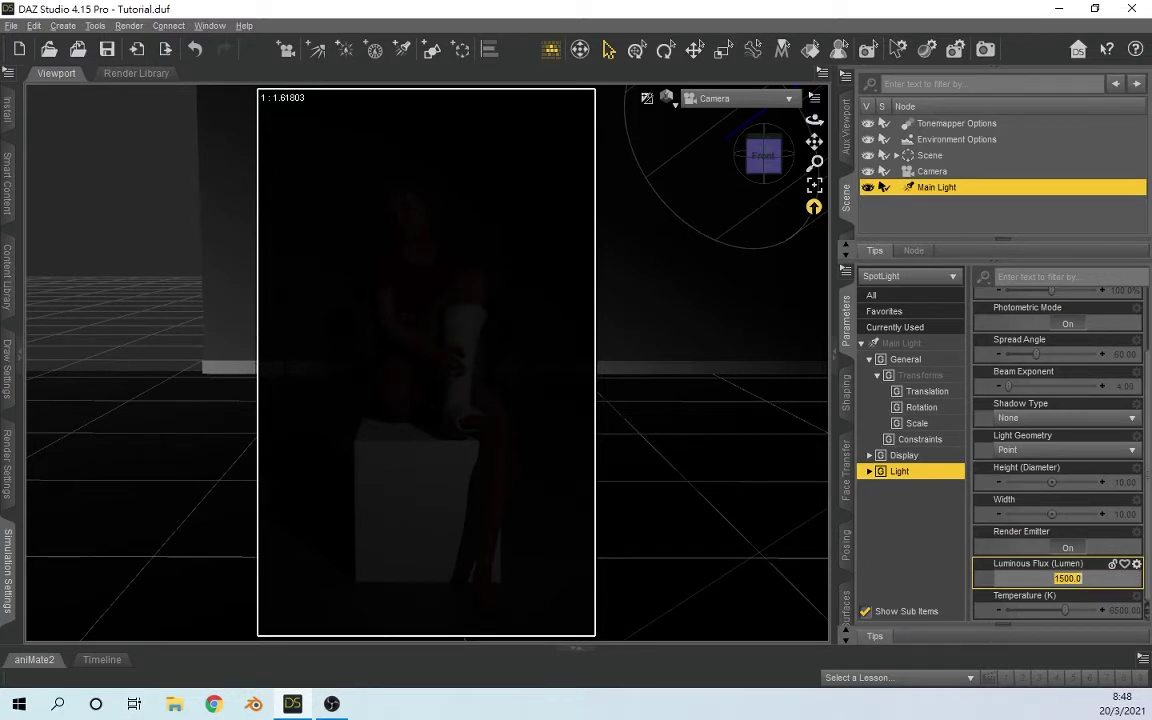
type("30000")
key("Return")
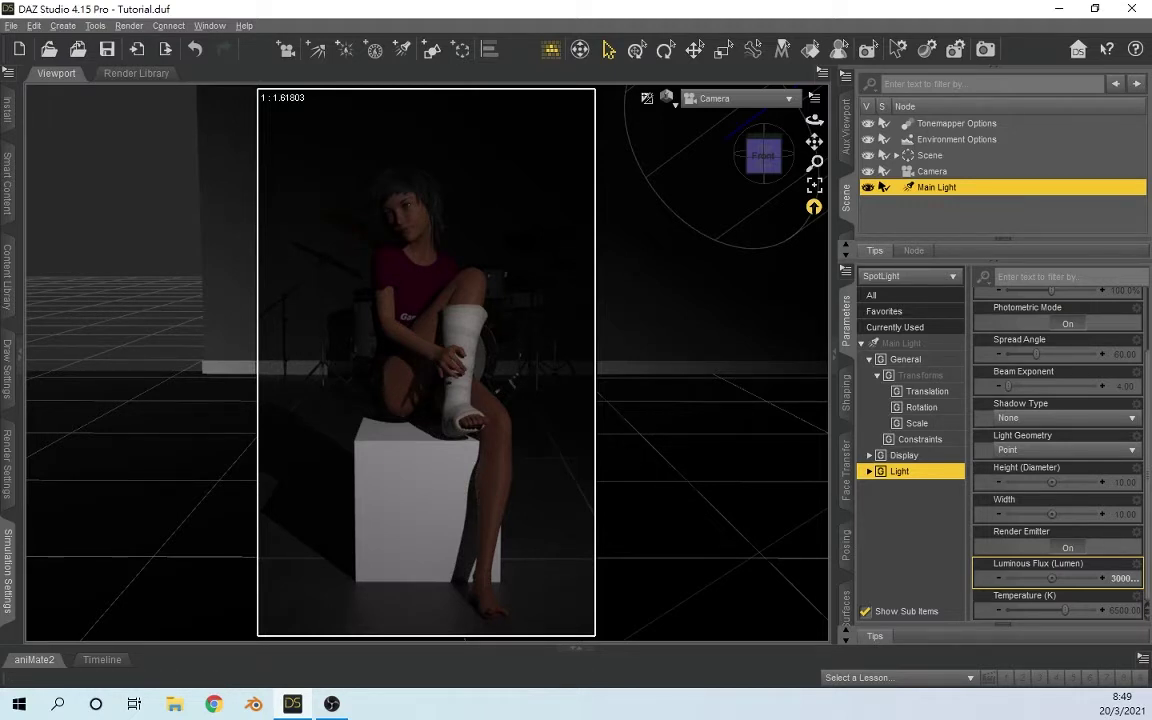
left_click(1118, 578)
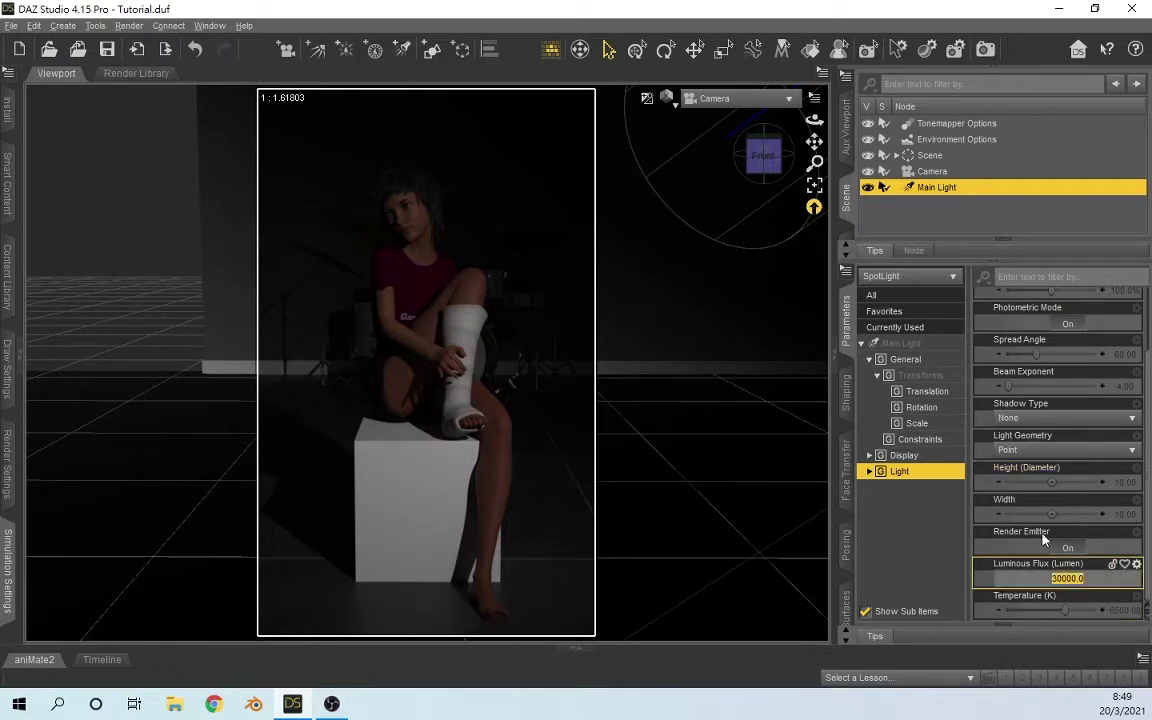
type("60000")
key("Return")
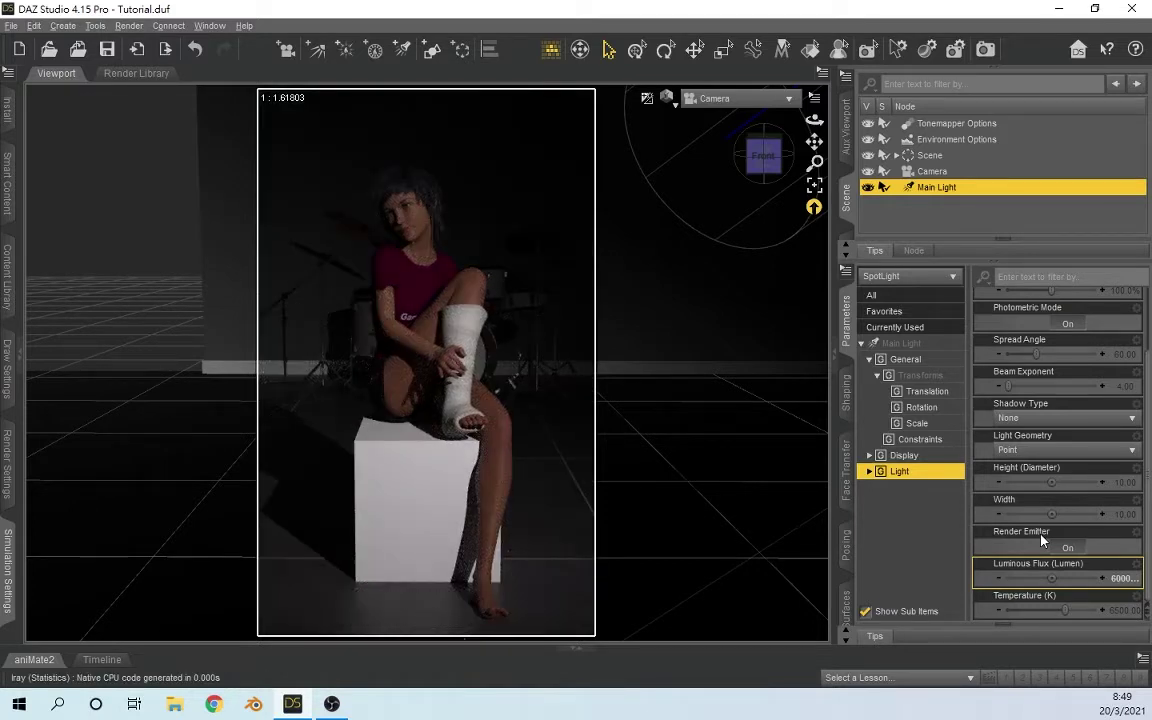
left_click(1110, 579)
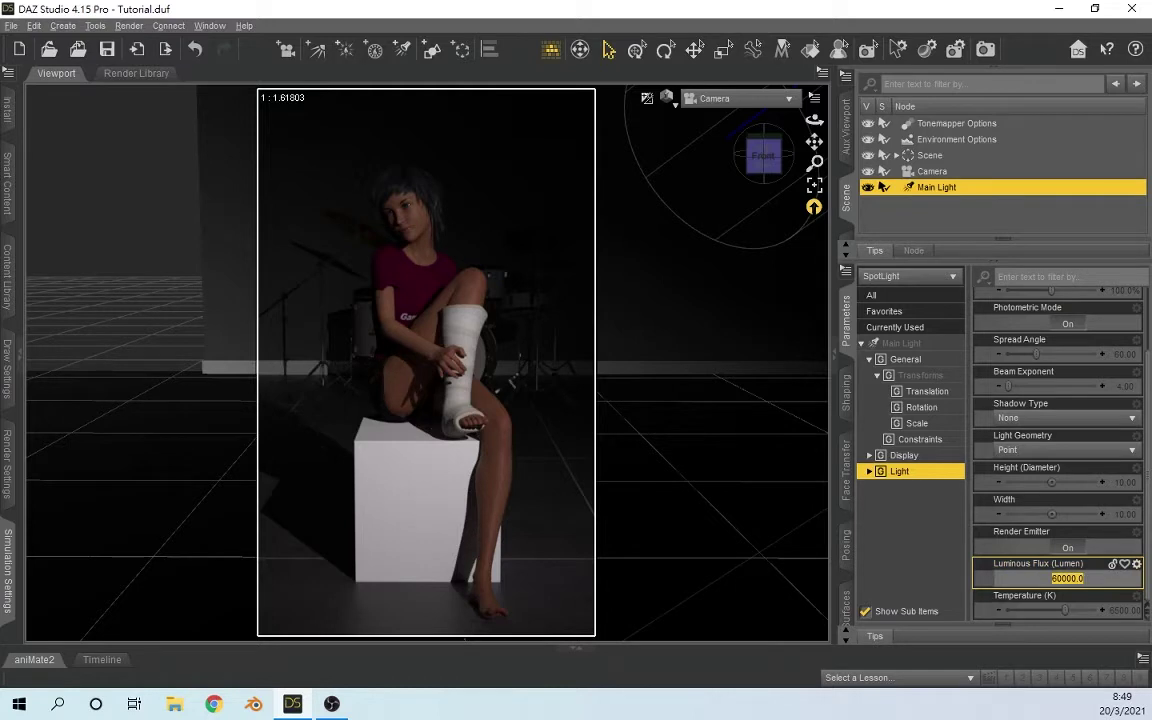
type("15000")
key("Return")
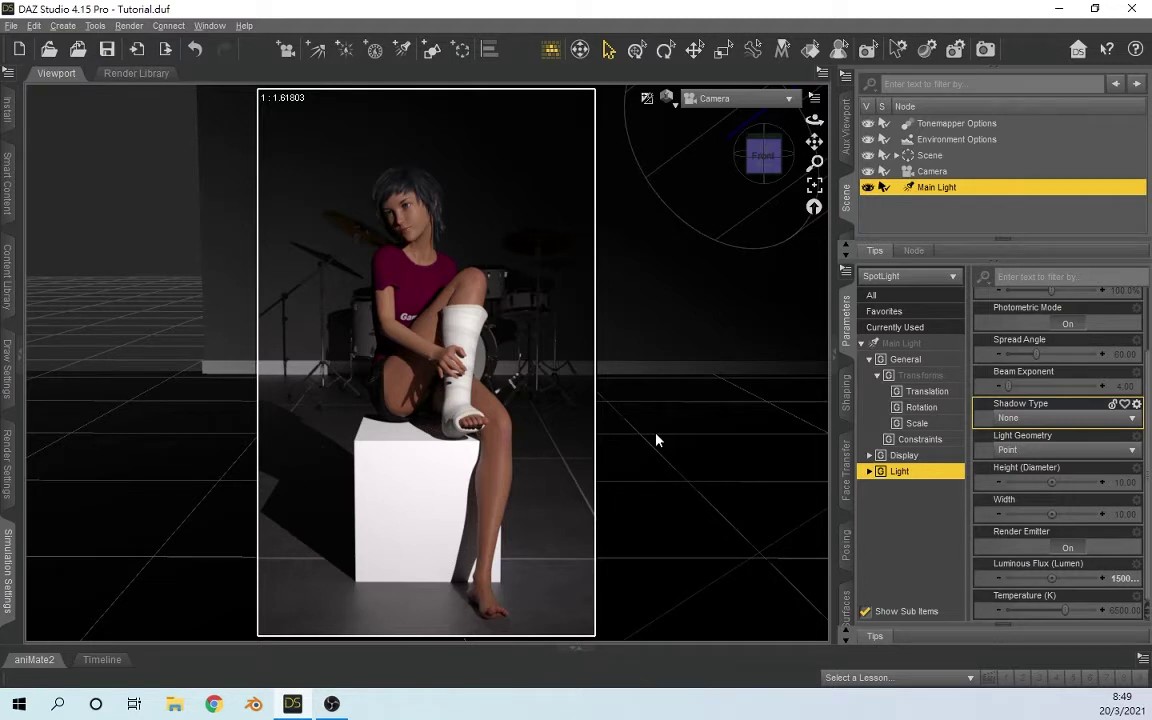
Step: Switch to Perspective View and orbit until the drum kit sits left behind the girl
left_click(775, 101)
left_click(758, 106)
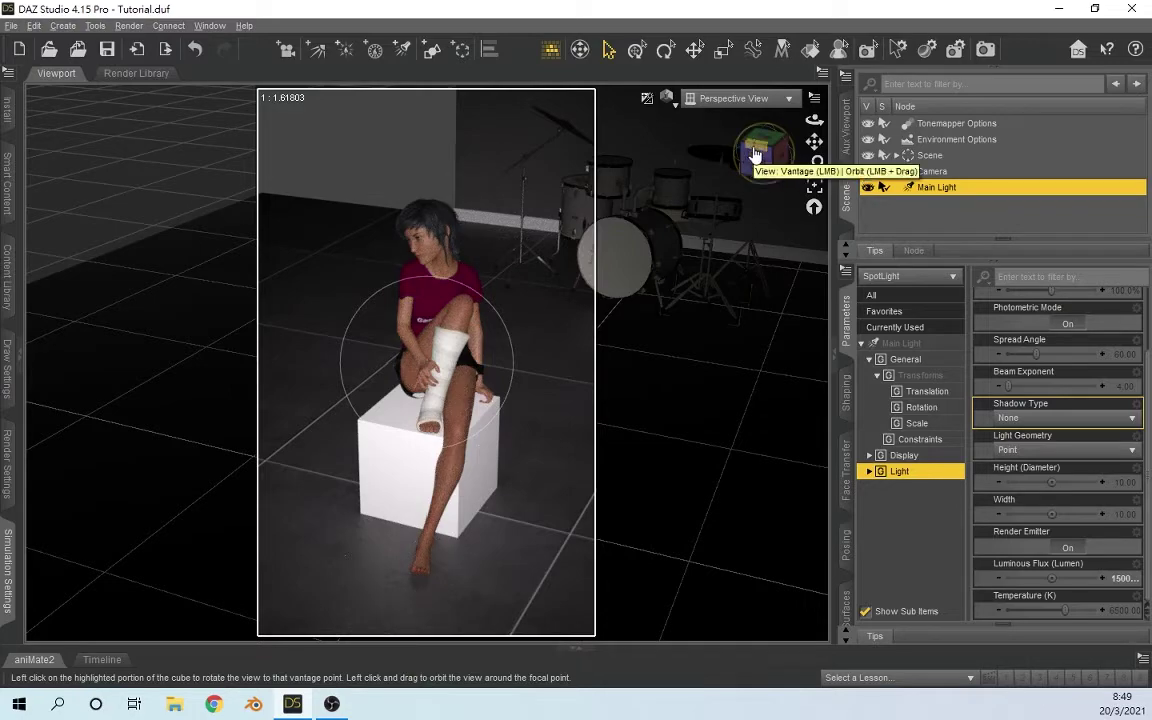
left_click_drag(765, 155, 680, 160)
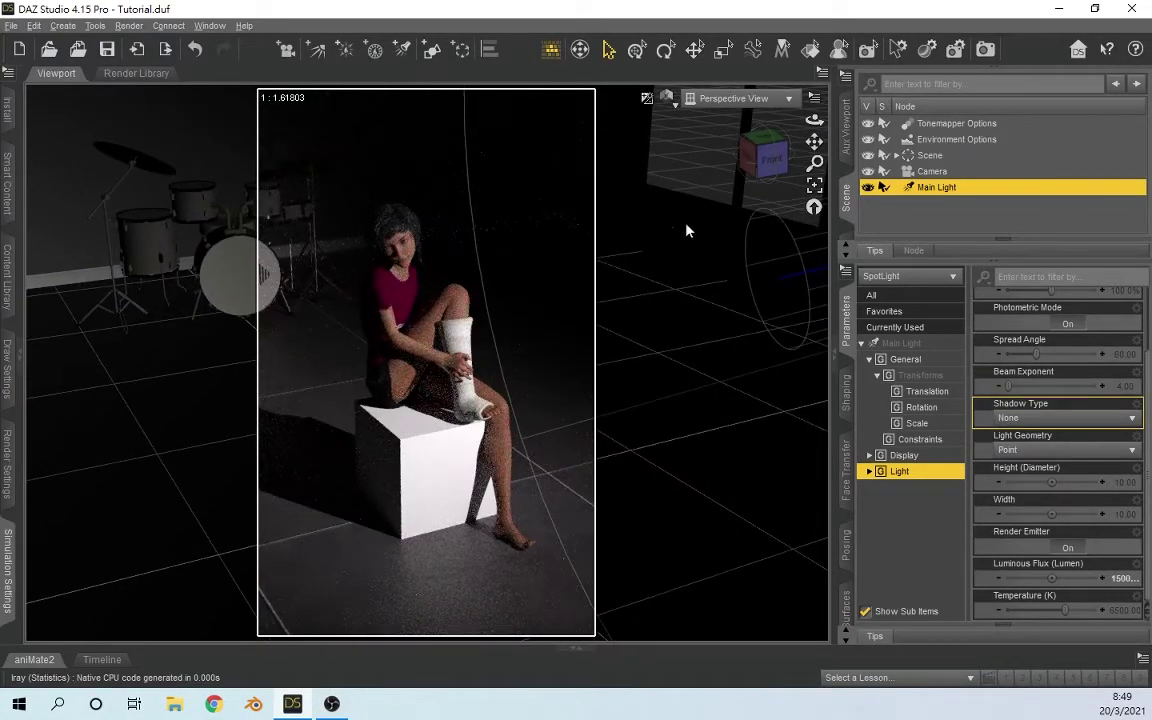
left_click_drag(760, 155, 744, 157)
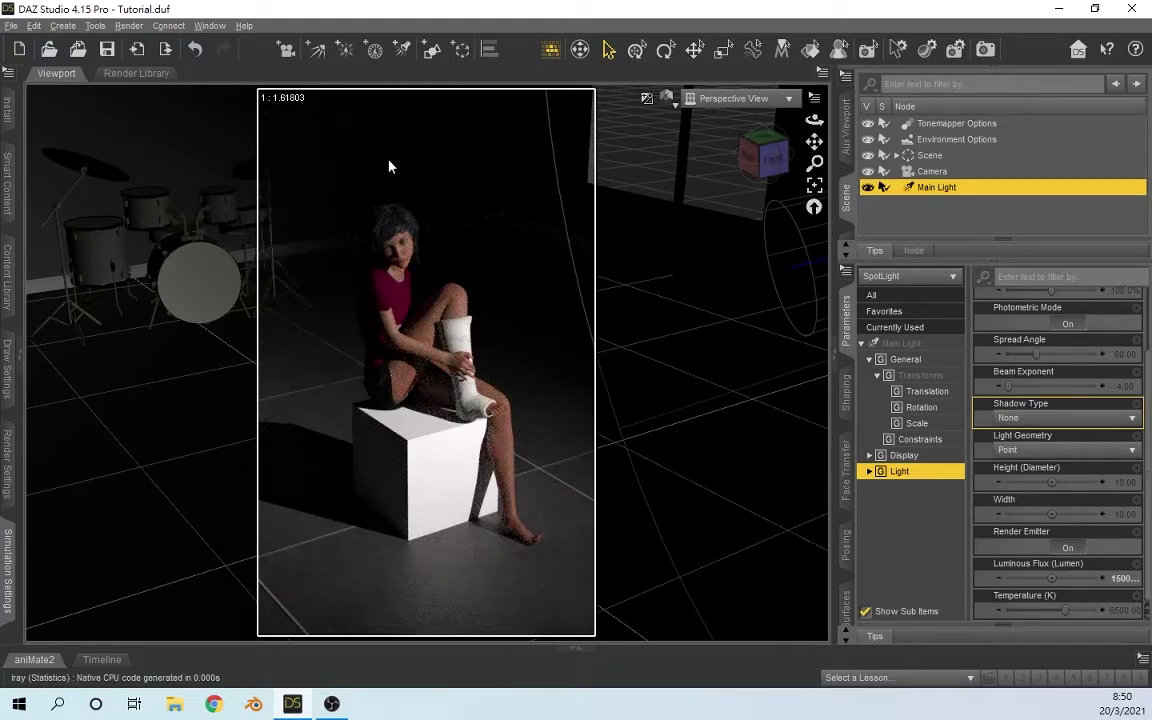
Step: Create a spotlight labelled 'Fill Light' at the current perspective viewpoint
left_click(399, 52)
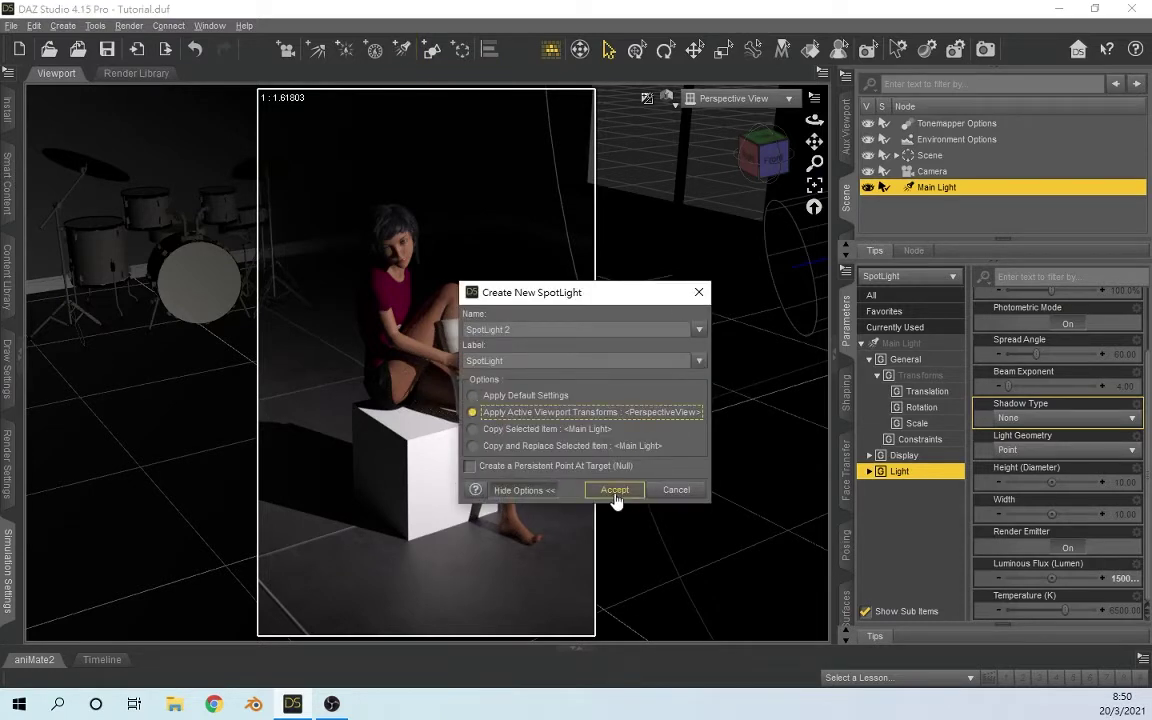
double_click(522, 360)
type("Fi")
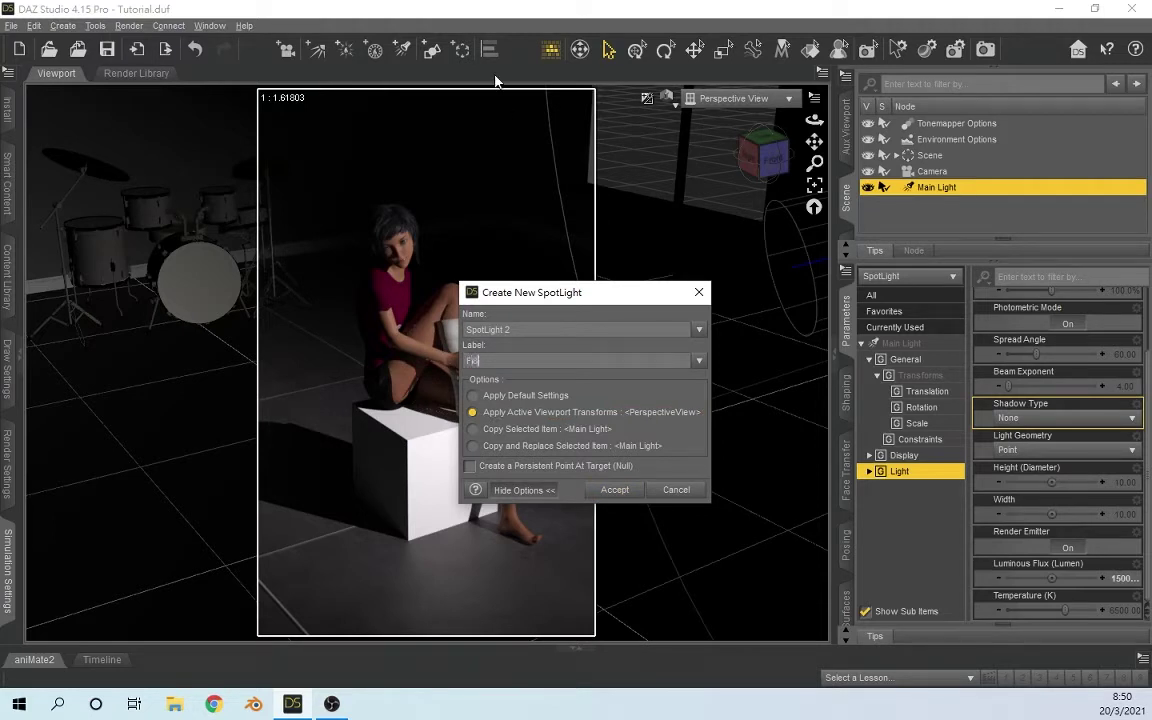
type("ll Light")
left_click(605, 490)
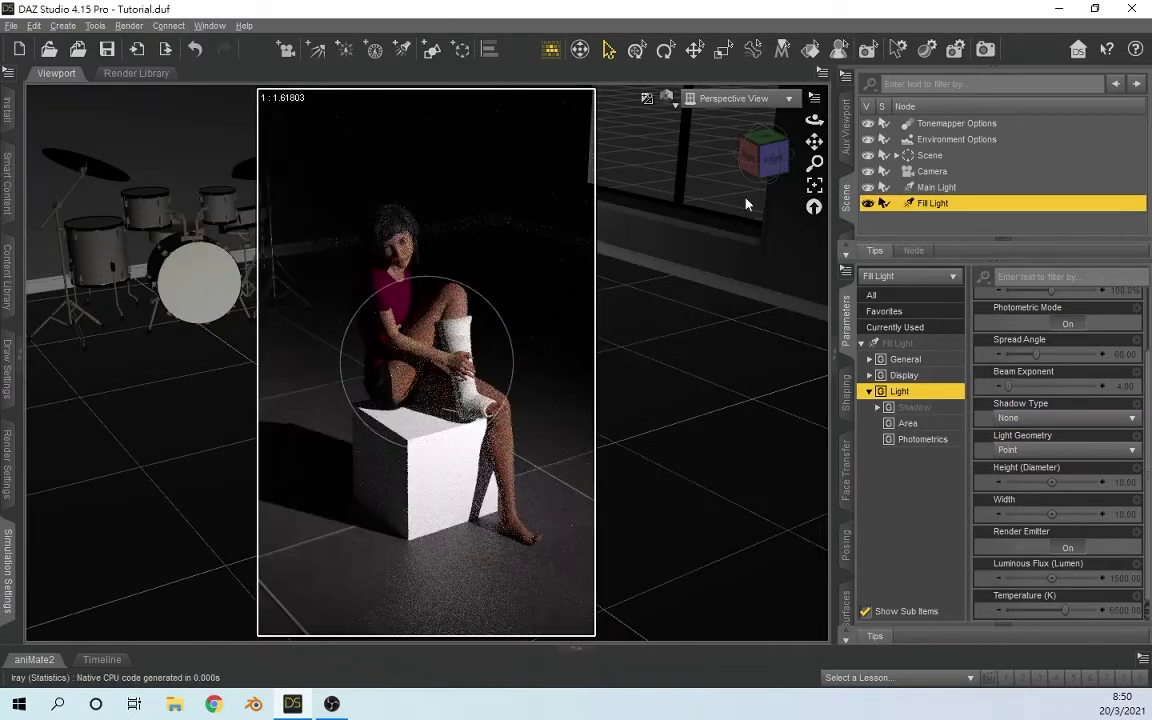
Step: Deselect the Fill Light and view the scene through the Camera
left_click(741, 117)
left_click(745, 99)
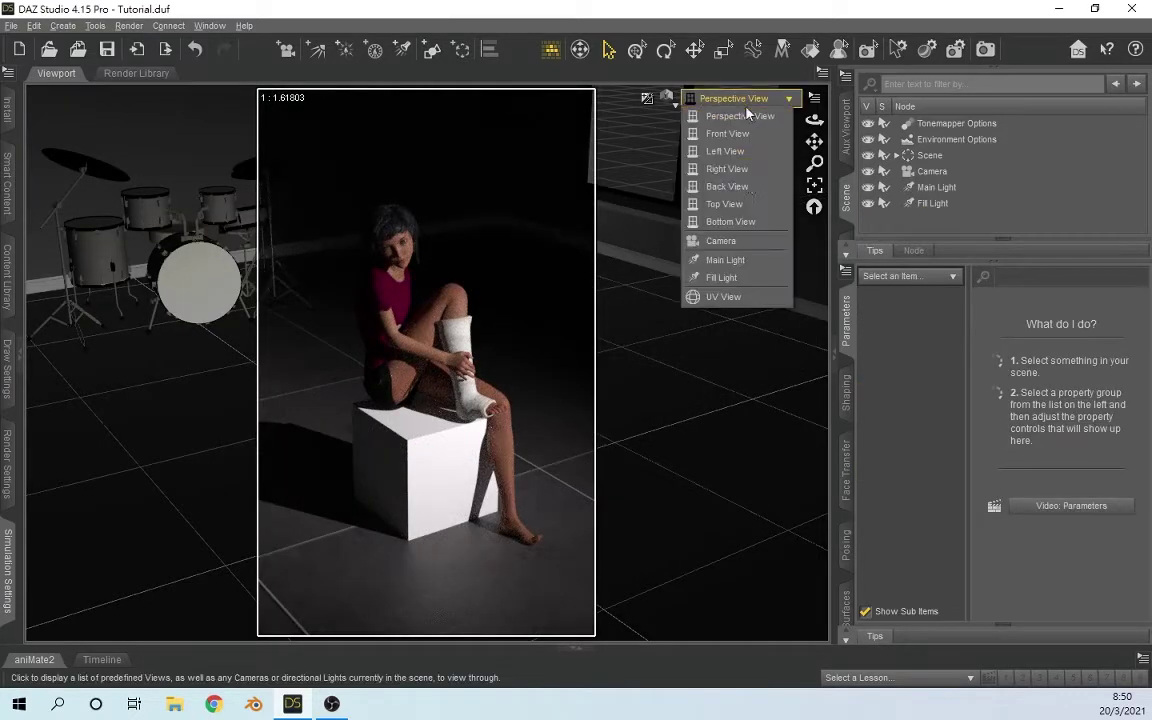
left_click(772, 234)
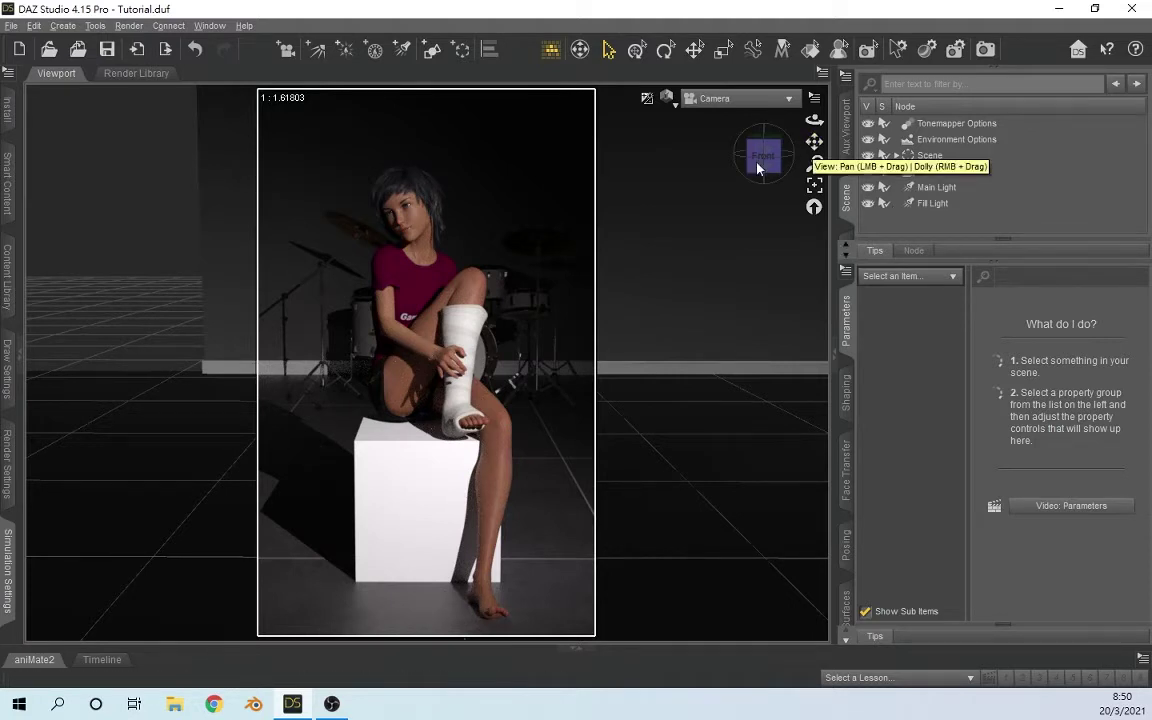
left_click(940, 203)
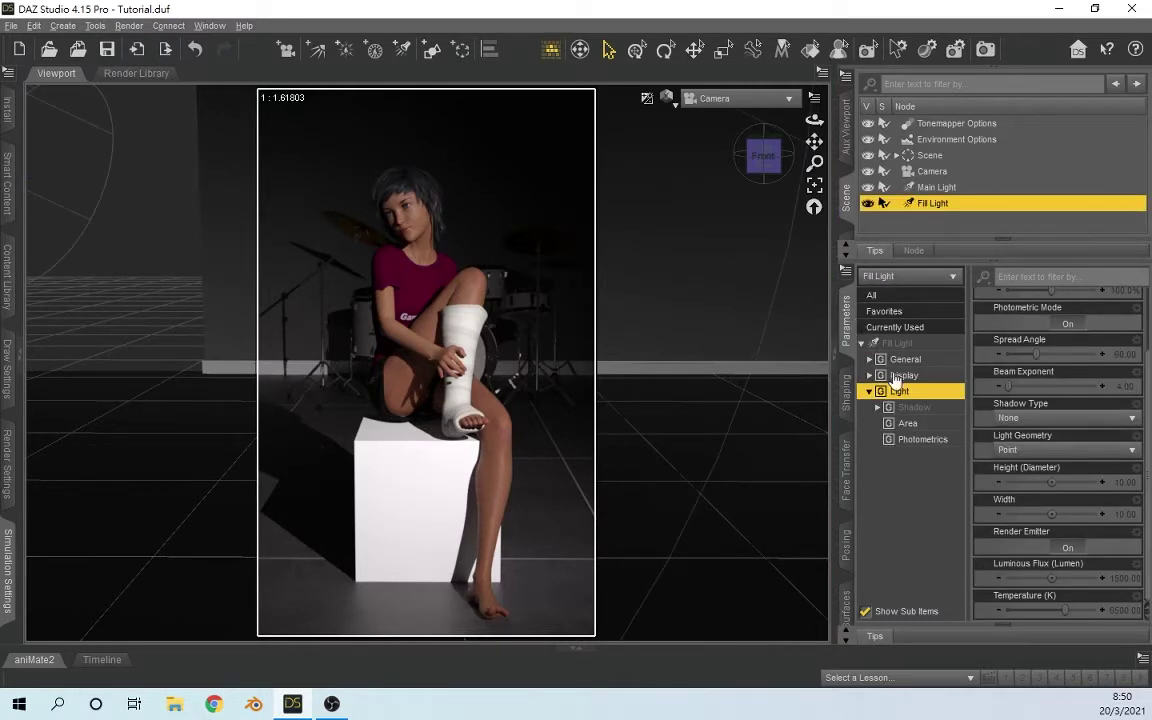
scroll(1072, 420, "up", 2)
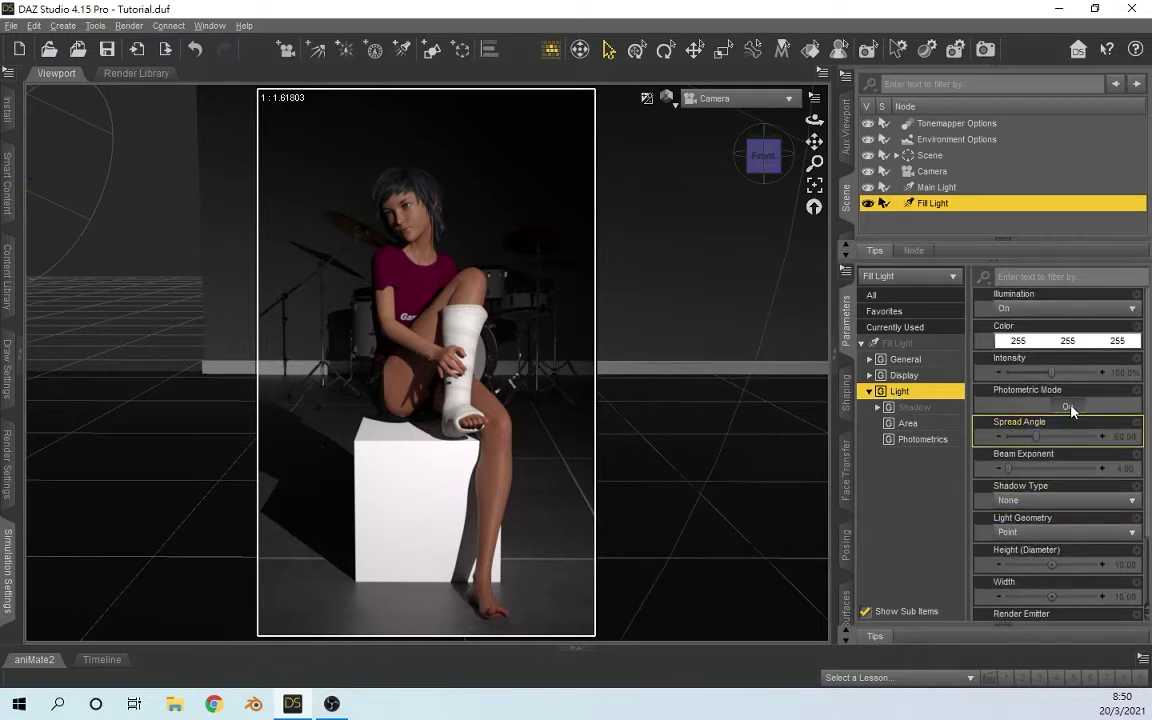
left_click(1118, 441)
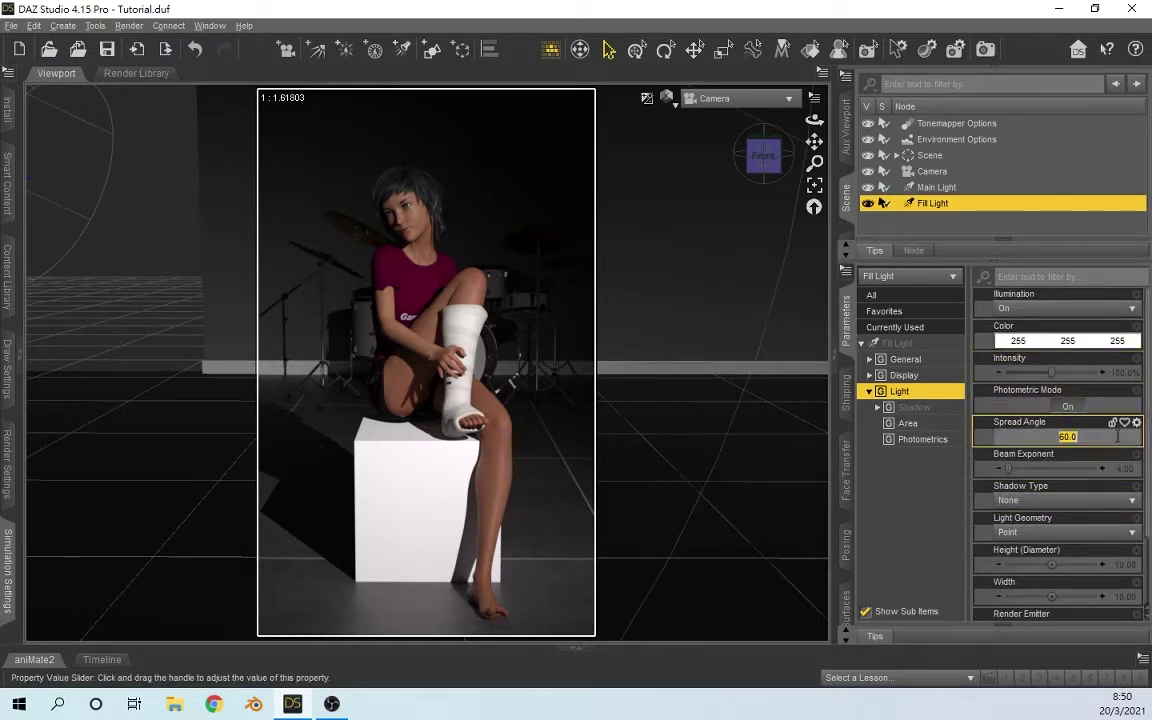
type("100")
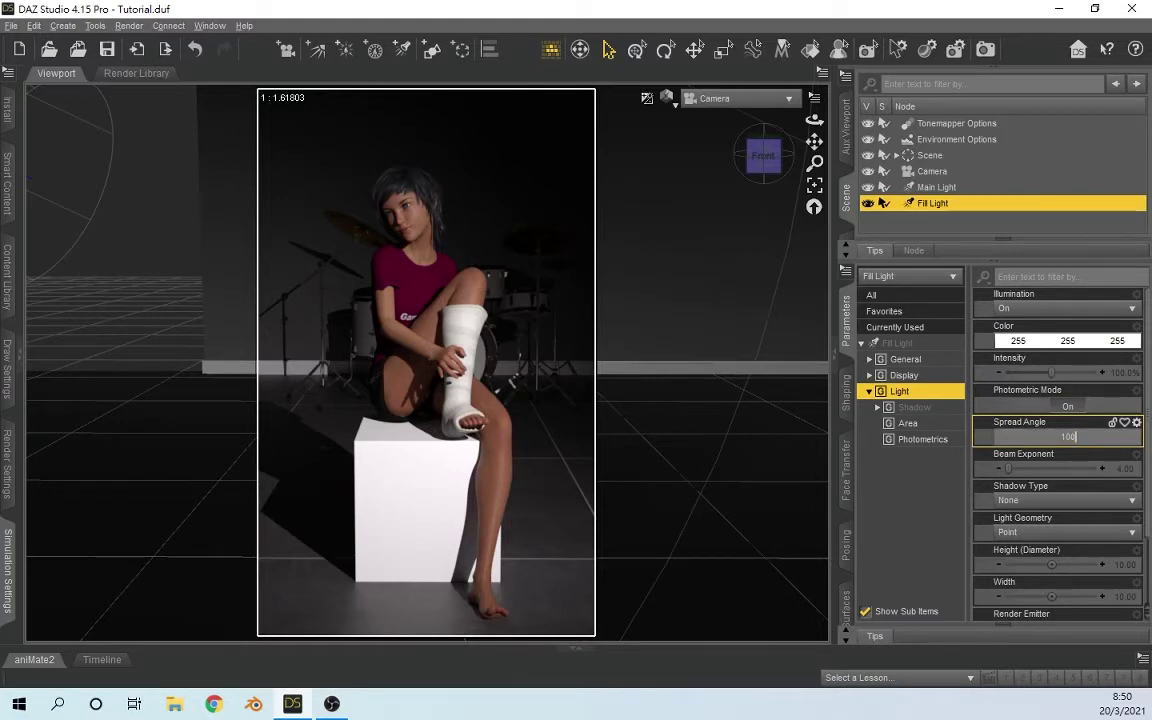
key("Return")
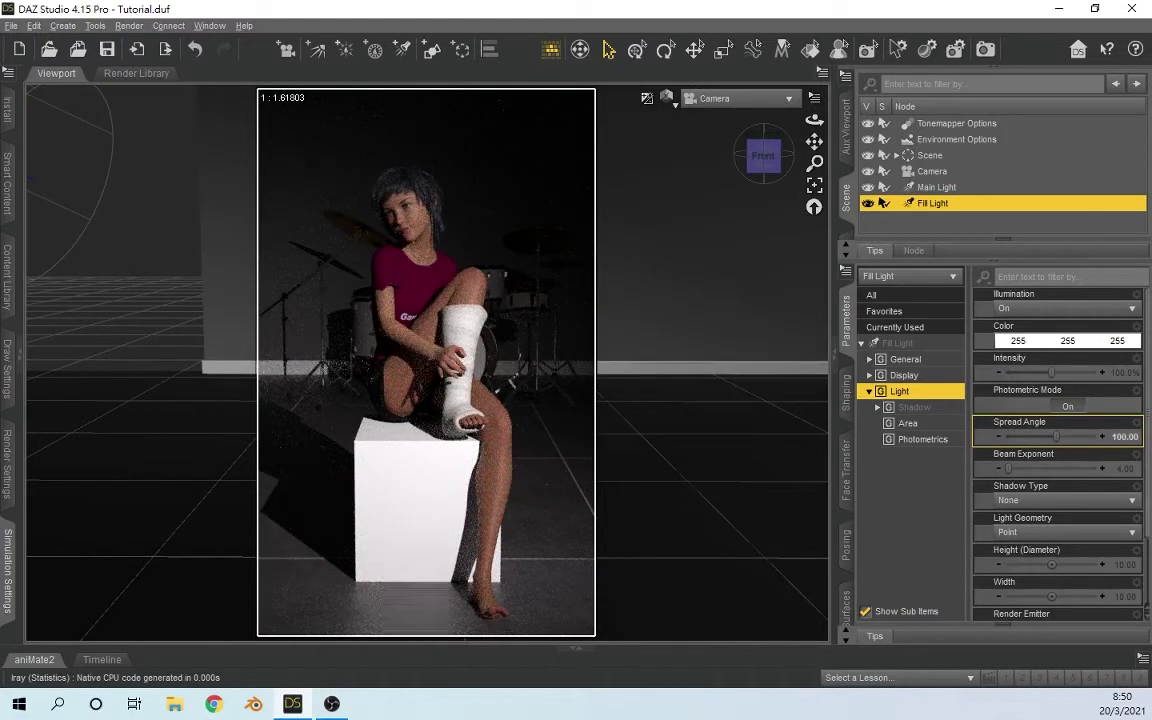
left_click(1055, 534)
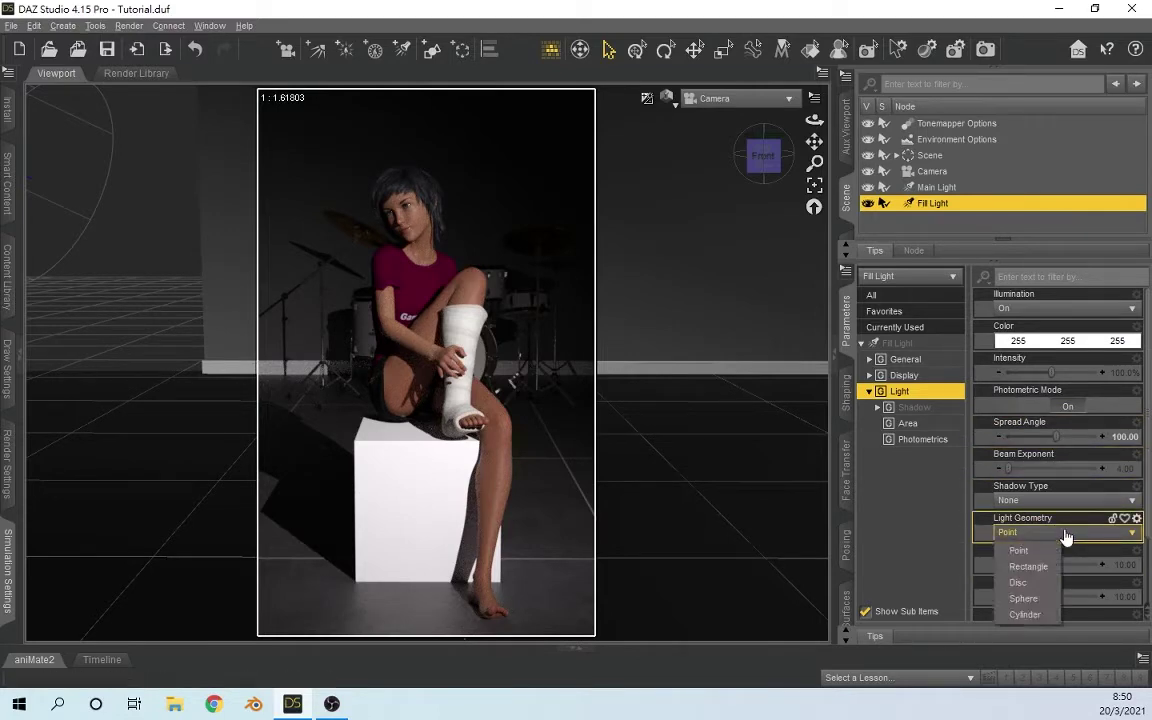
left_click(1036, 586)
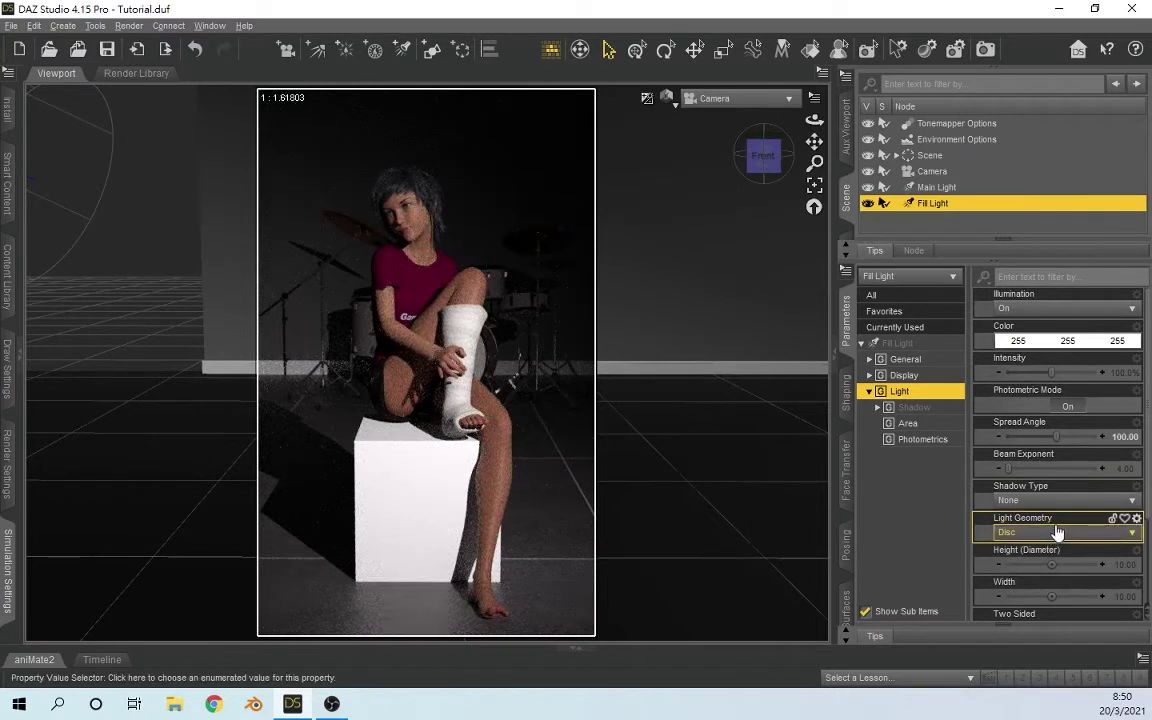
mouse_move(1086, 468)
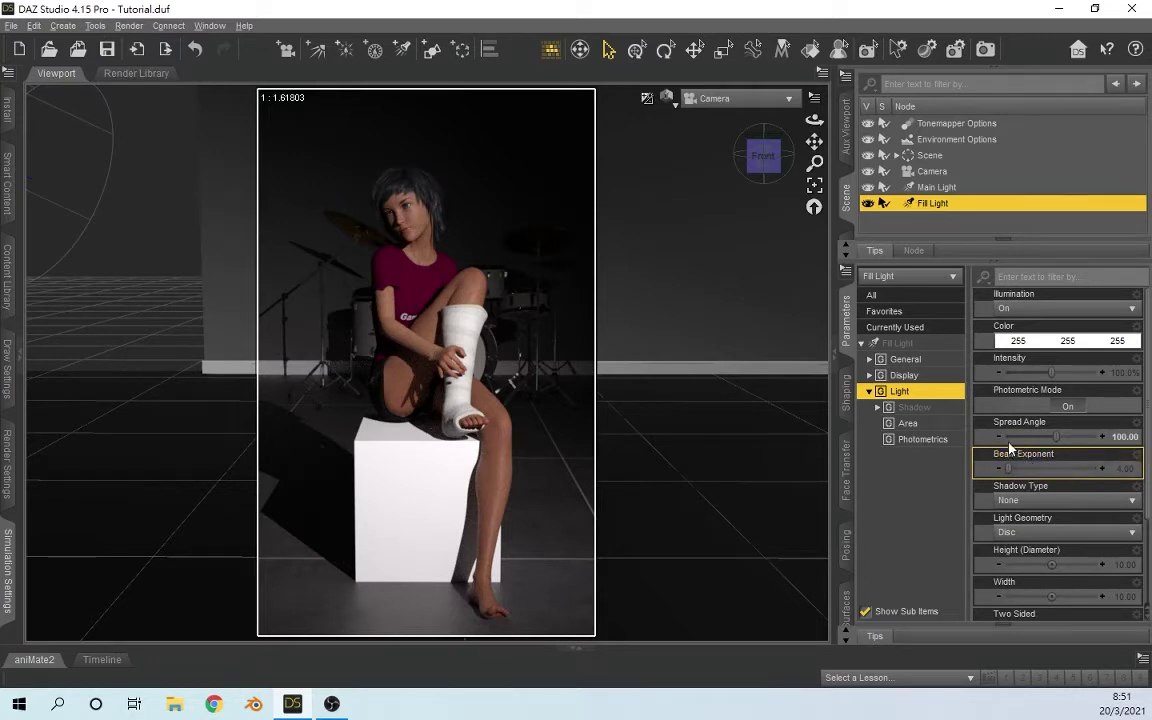
mouse_move(1010, 438)
mouse_move(984, 478)
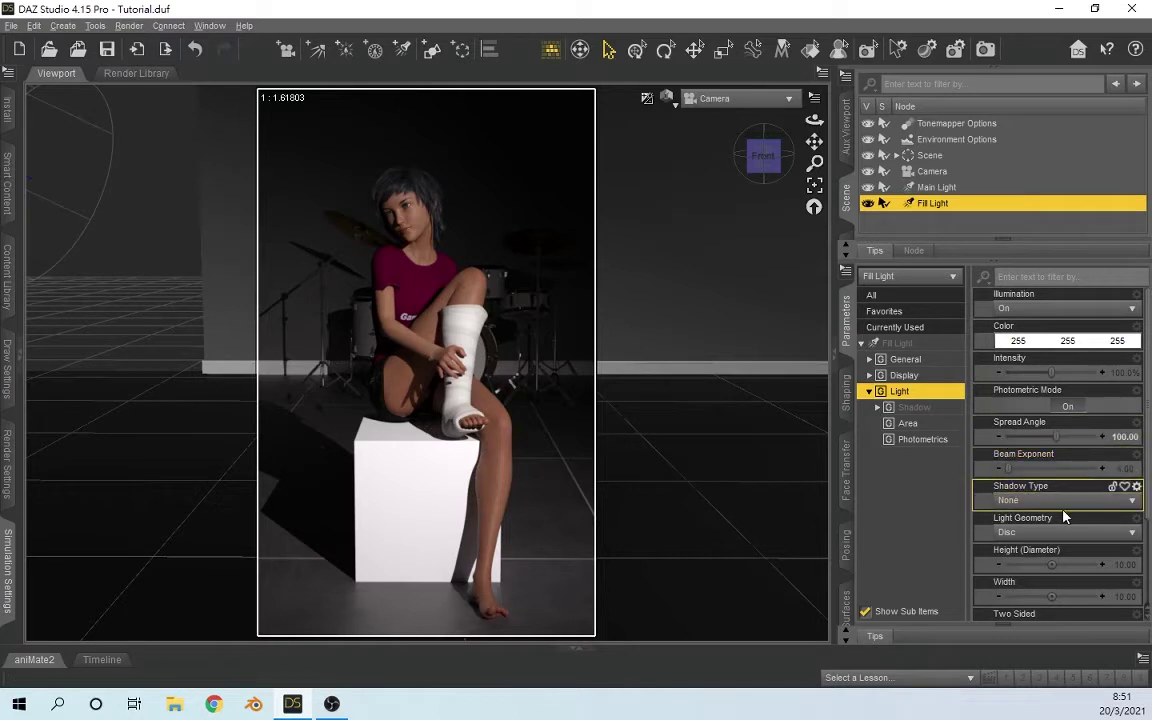
scroll(1075, 519, "down", 3)
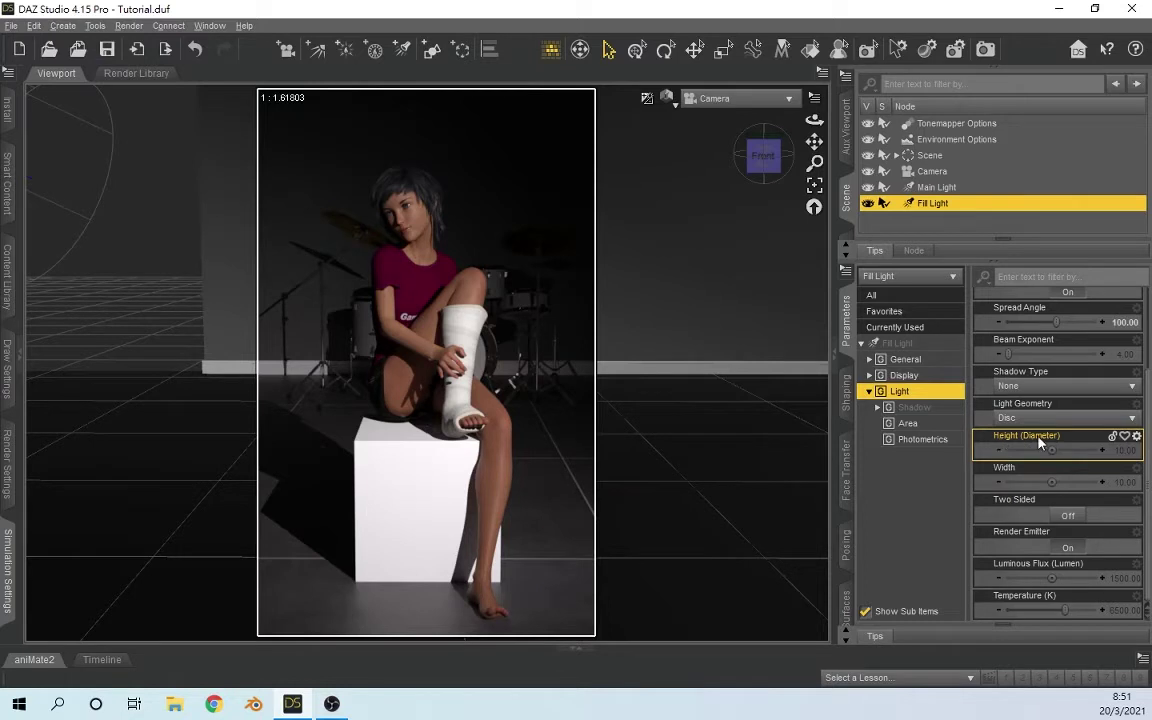
Step: Keep the Fill Light's geometry as Disc and set its diameter to 50
left_click(1093, 413)
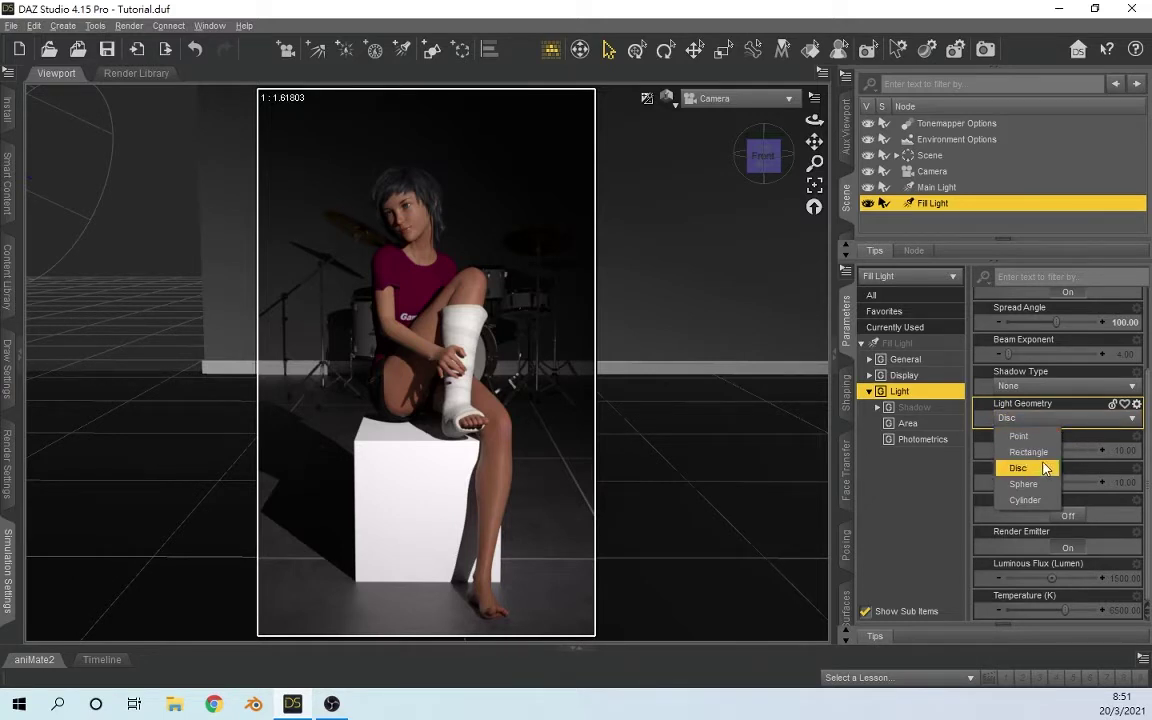
left_click(1119, 452)
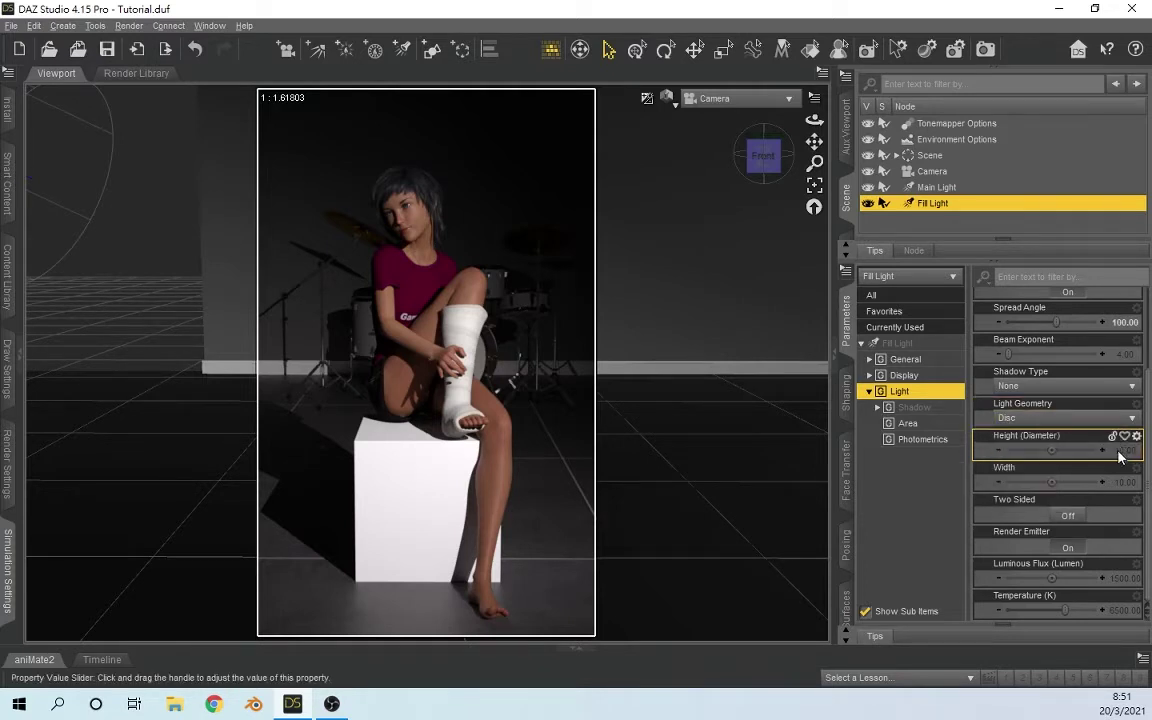
left_click(1119, 452)
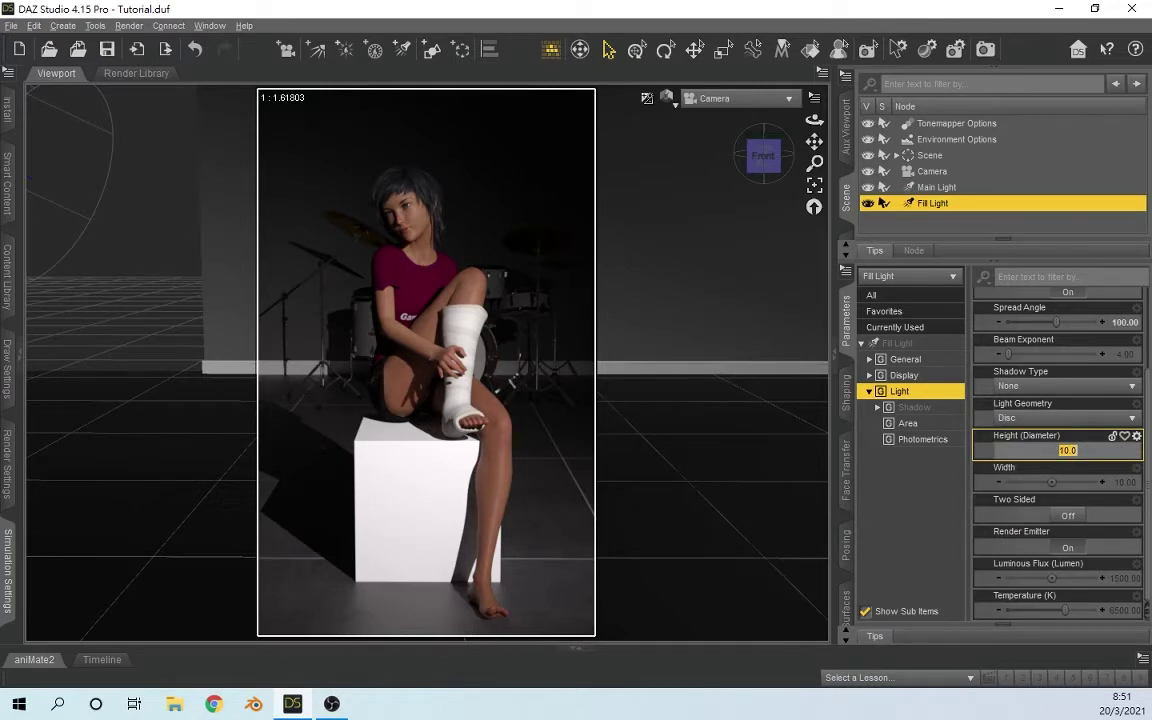
type("50")
key("Return")
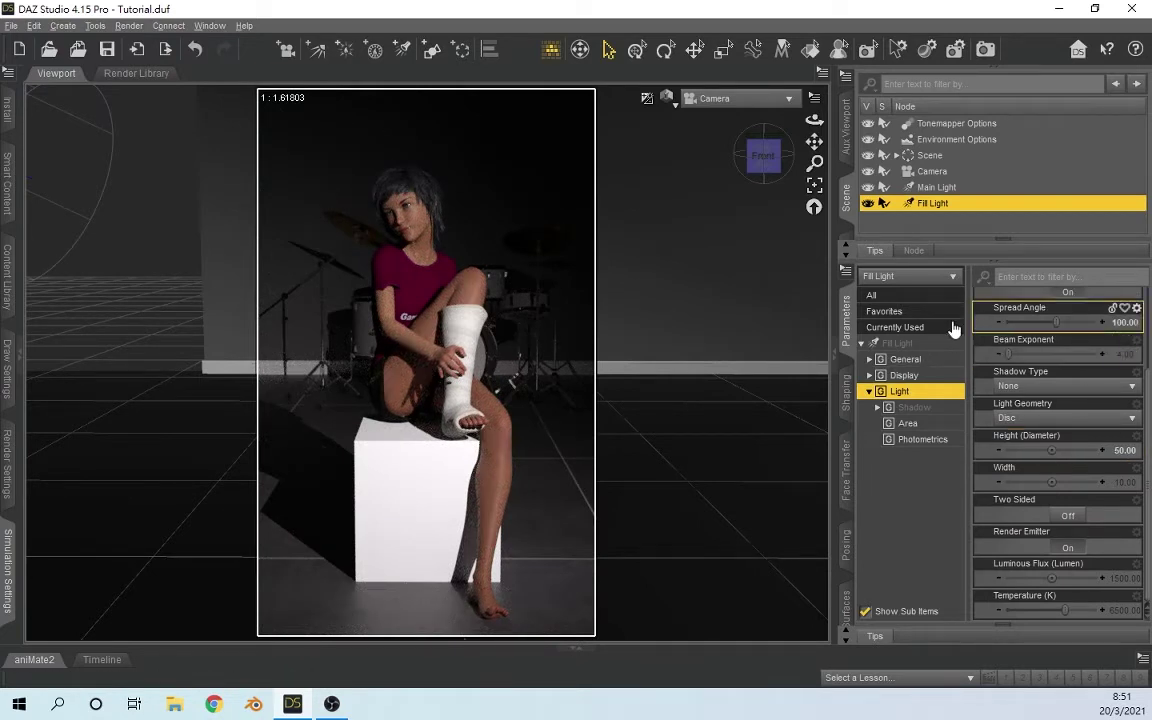
Step: Raise the Fill Light's luminous flux to 100000 lumens
left_click(1115, 580)
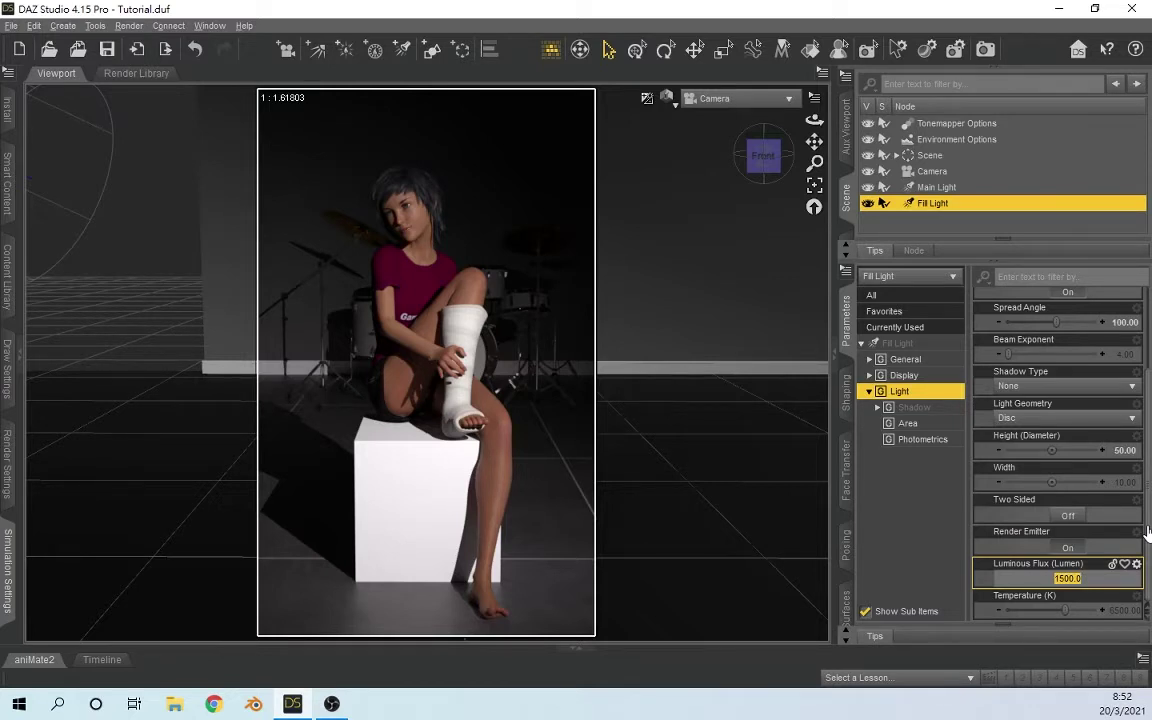
type("100000")
key("Return")
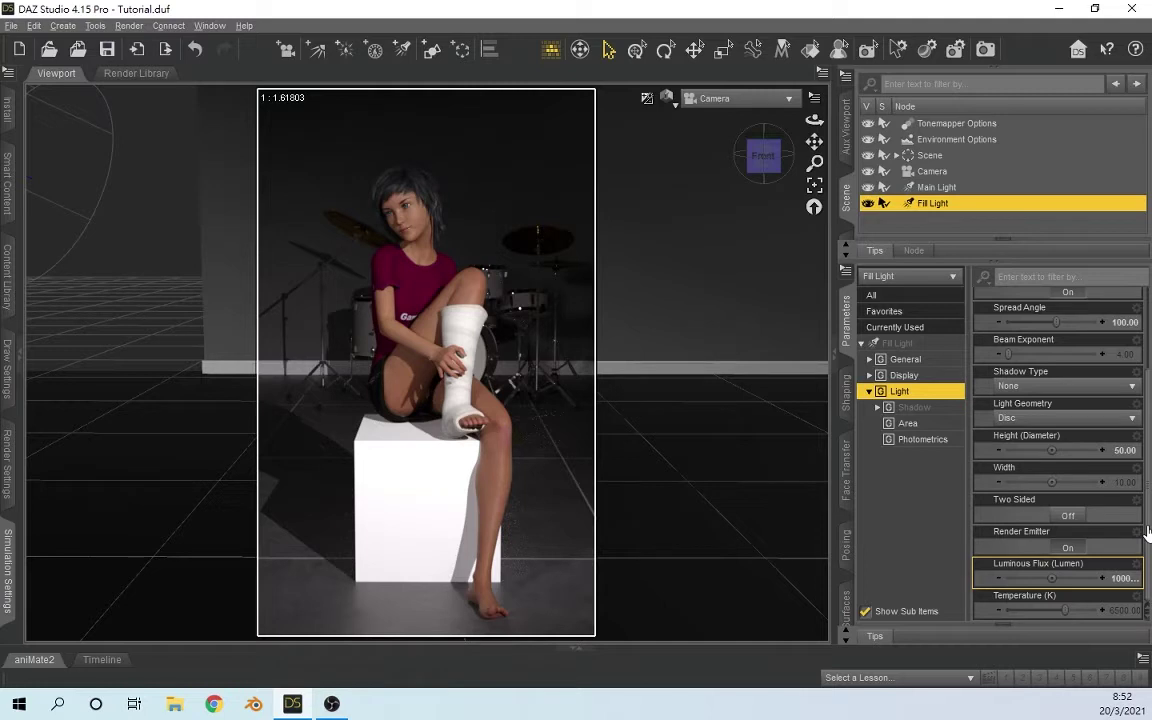
scroll(1148, 533, "up", 1)
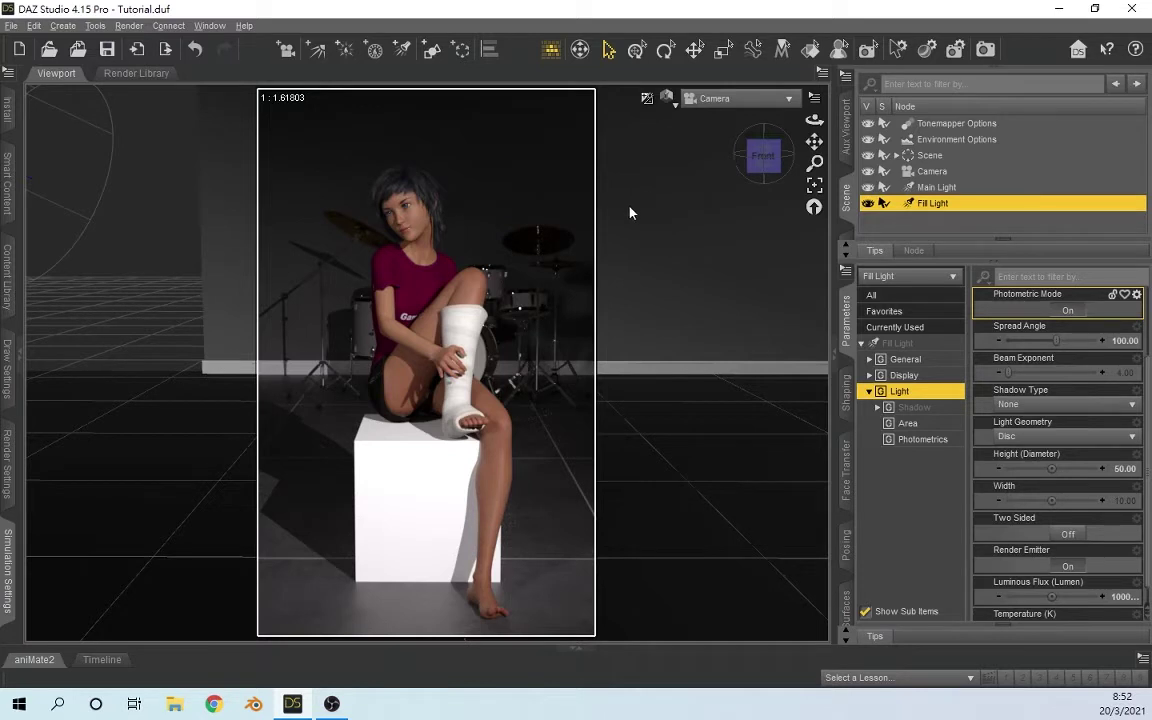
Step: Switch the viewport to Perspective View and orbit to a top-down view of the figure
left_click(756, 106)
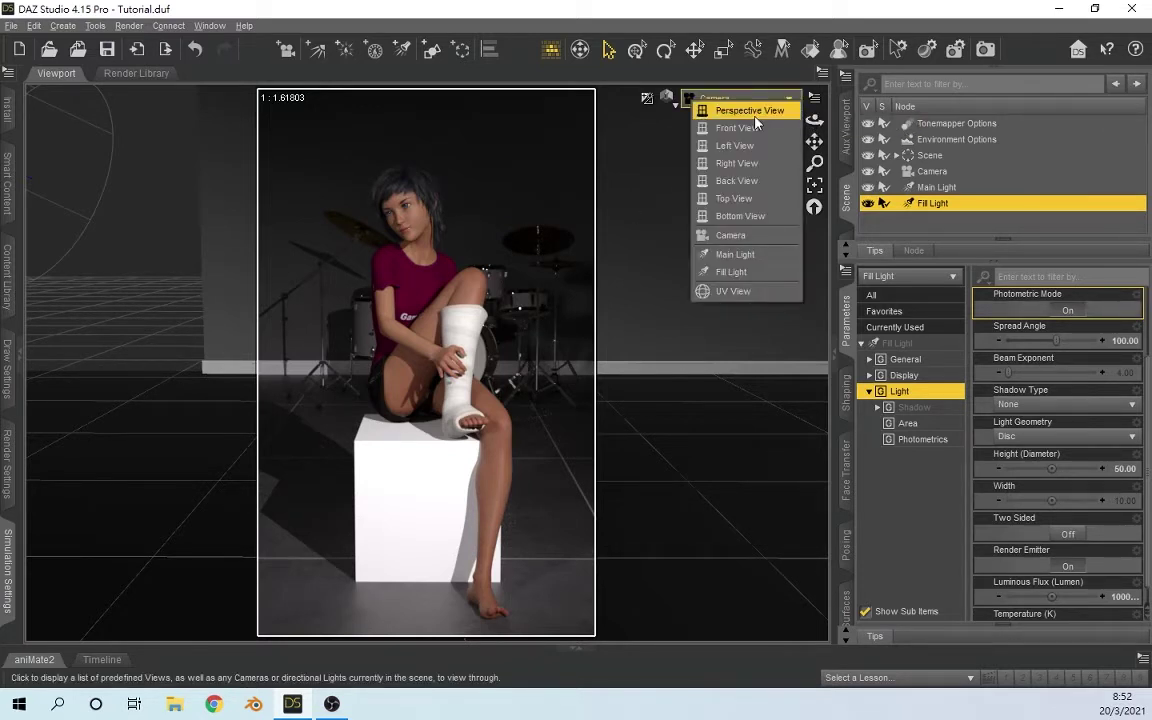
left_click(752, 111)
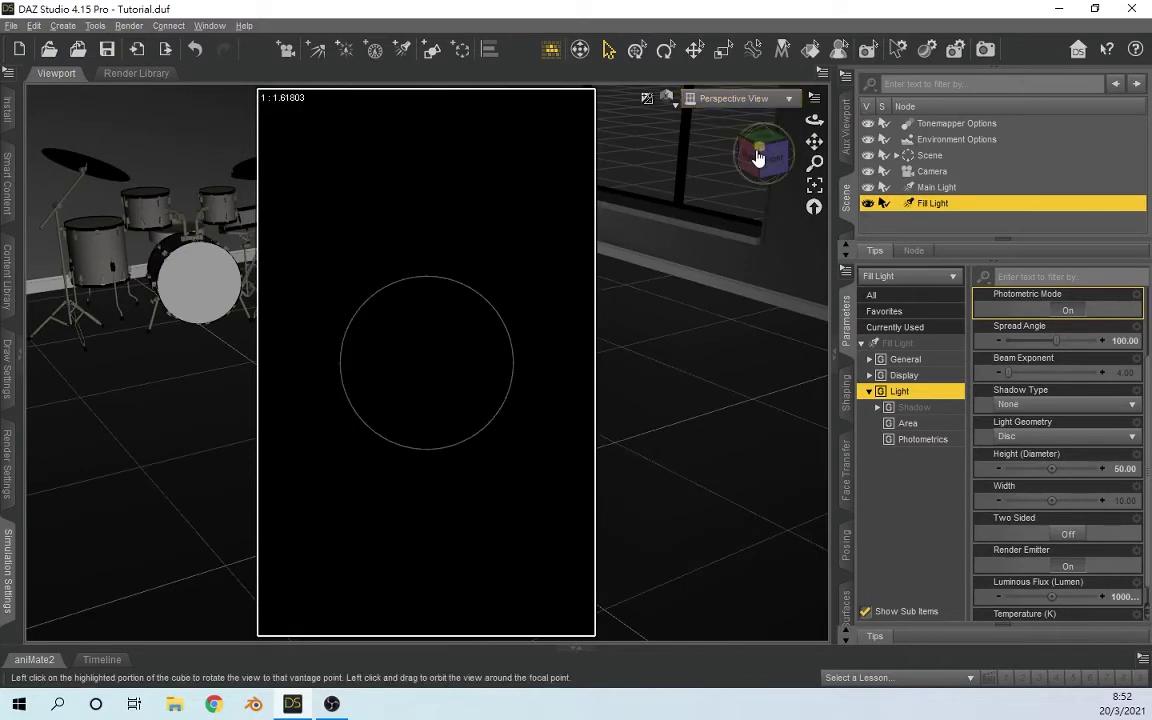
left_click_drag(756, 160, 812, 213)
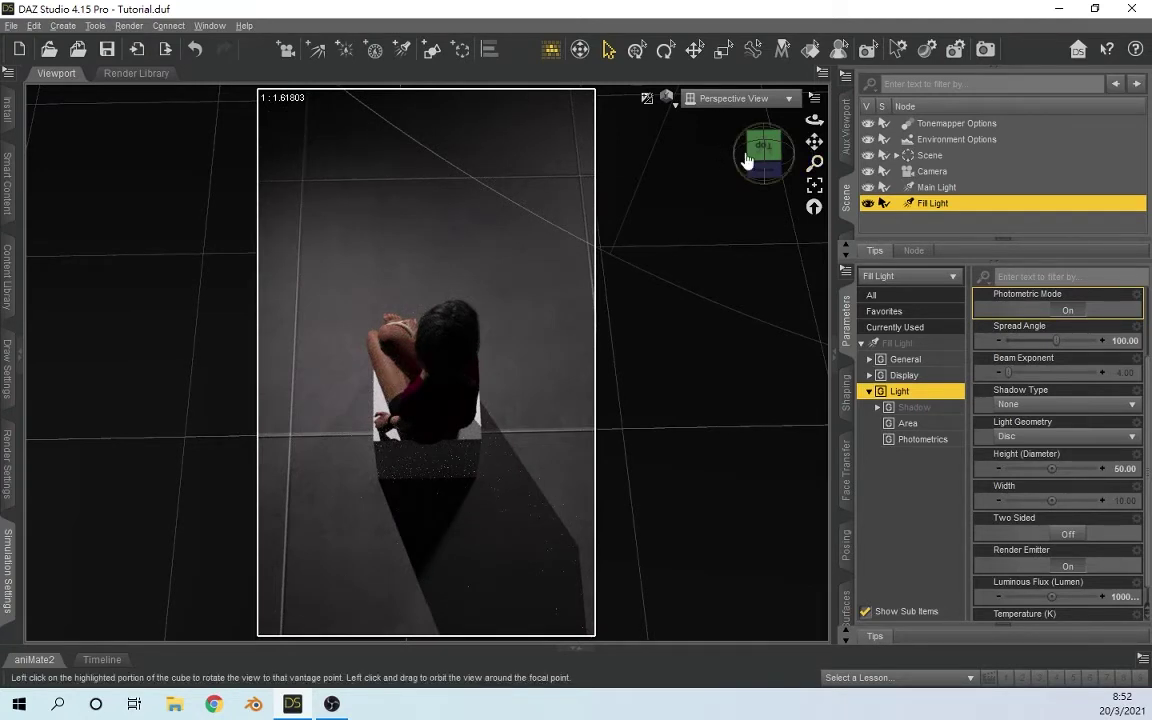
Step: Create a spotlight labelled 'Rim Light' at the current view and enter 100000 luminous flux
left_click(404, 55)
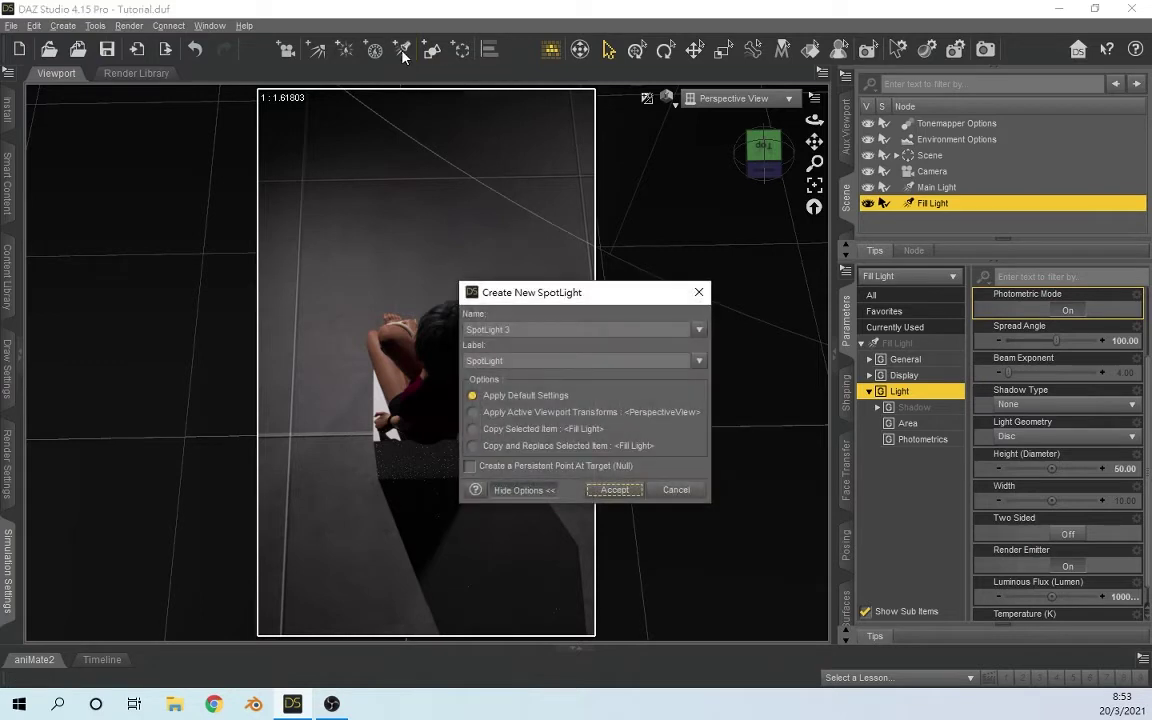
left_click(530, 418)
key("shift+Tab")
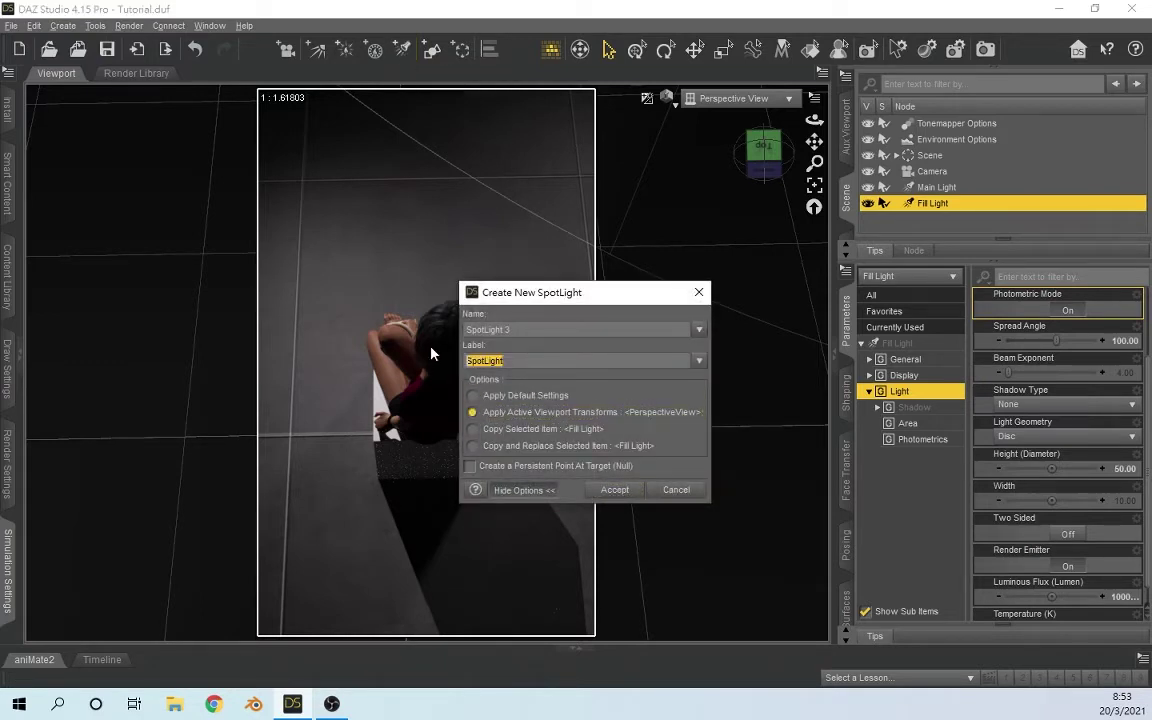
type("Rim Light")
left_click(614, 490)
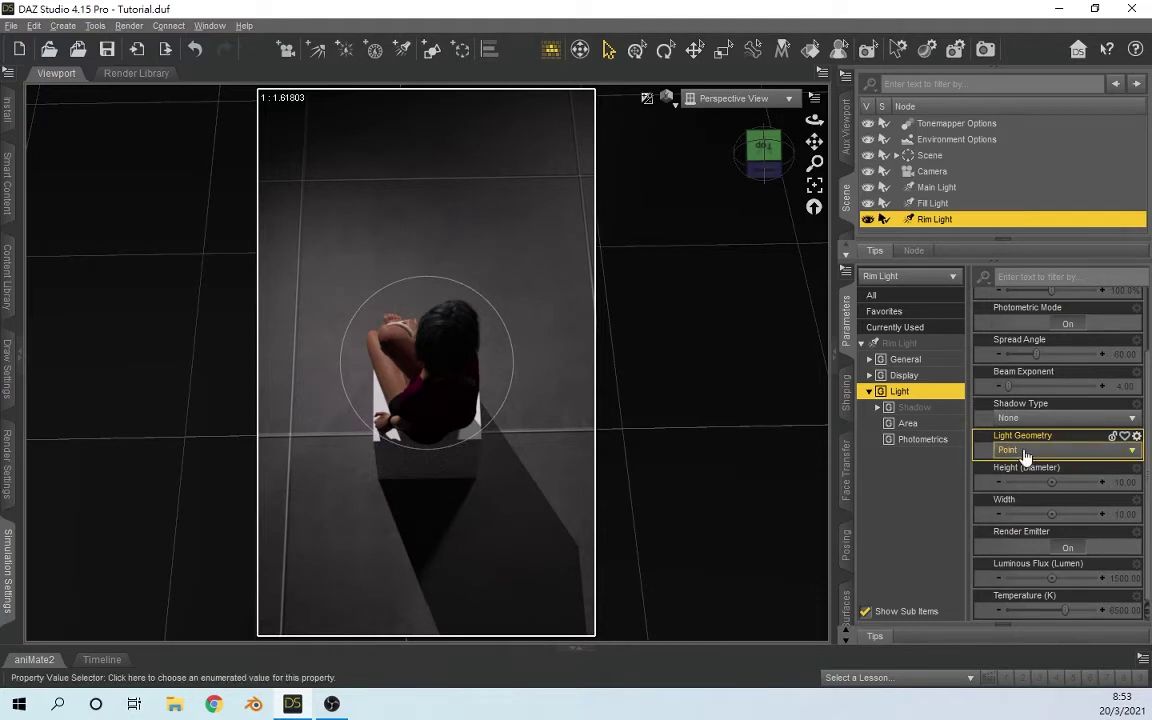
double_click(1124, 579)
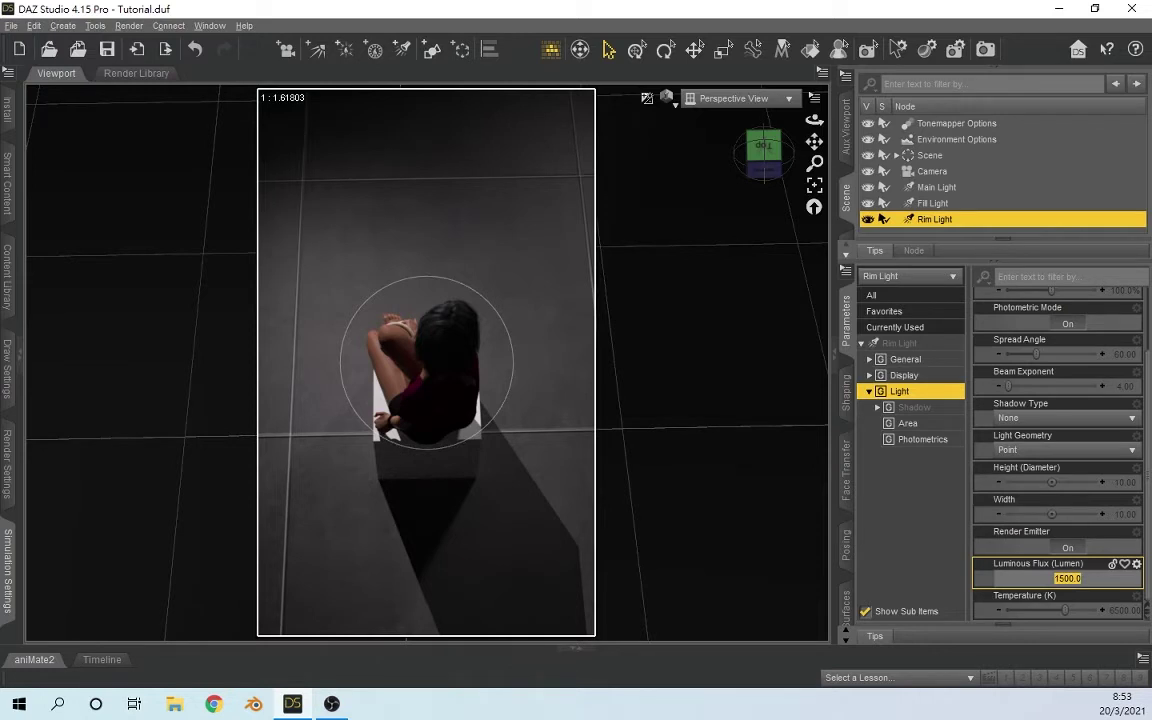
type("100000")
Step: Commit the Rim Light's 100000 lumens and switch the viewport back to the Camera
key("Return")
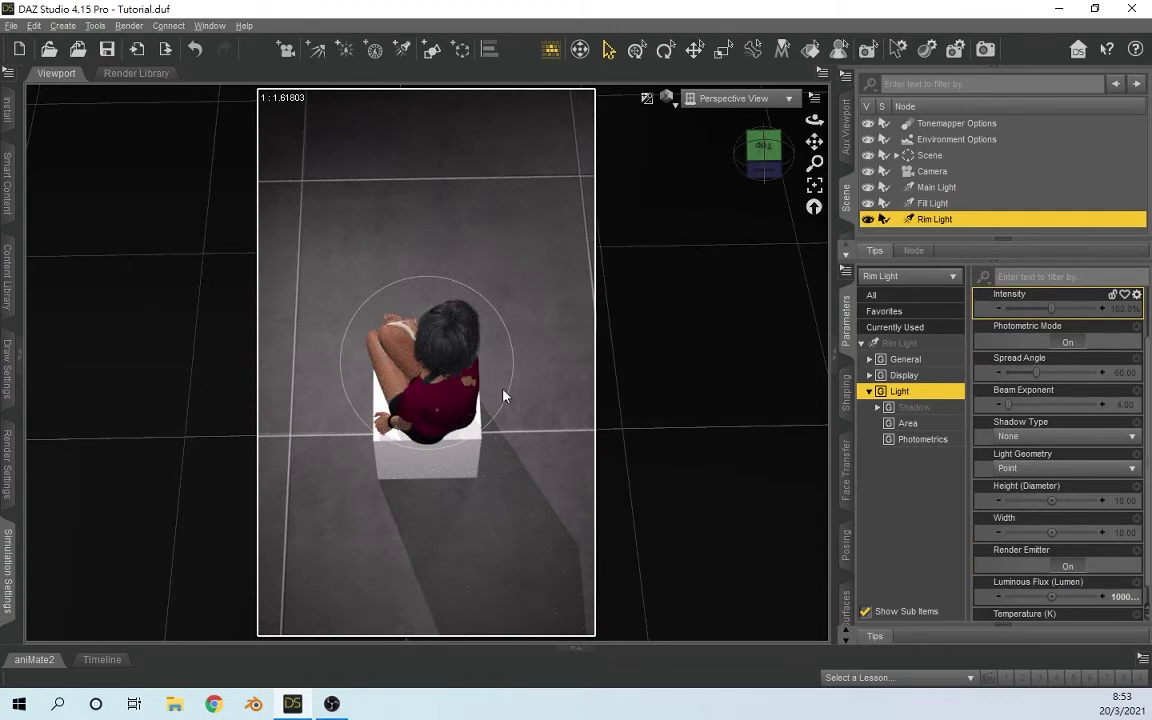
left_click(761, 100)
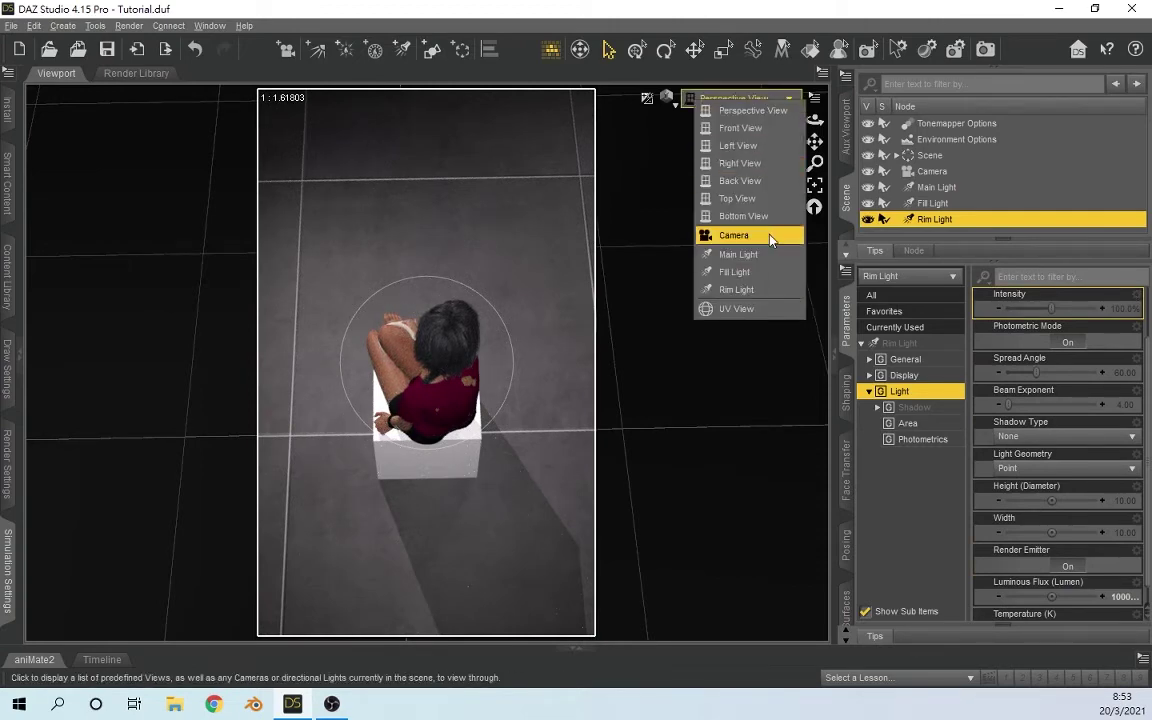
left_click(770, 236)
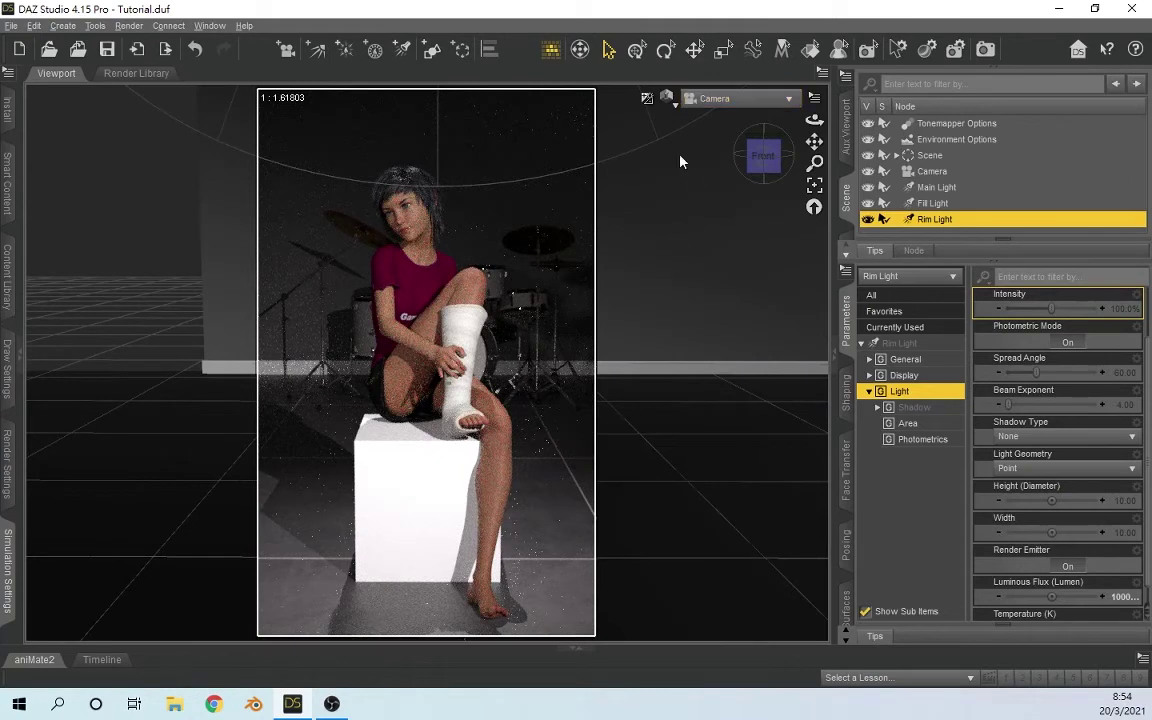
left_click(420, 501)
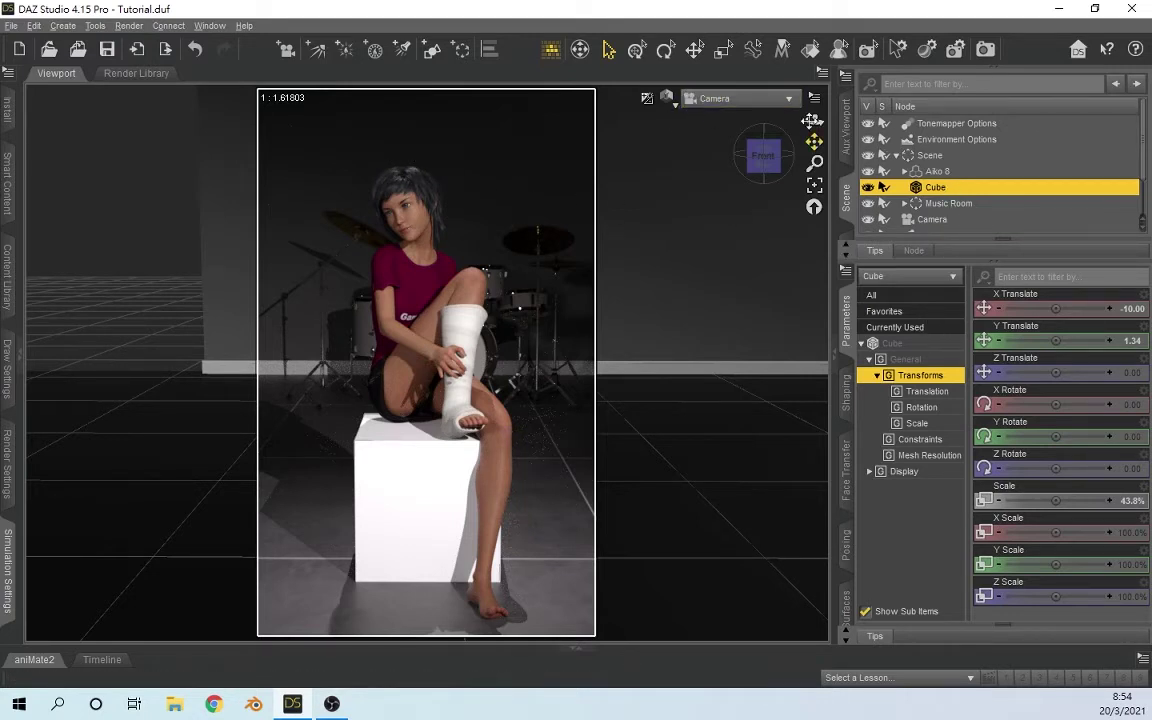
Step: Select Rim Light in the Scene pane and raise its luminous flux to 150000
scroll(960, 220, "down", 2)
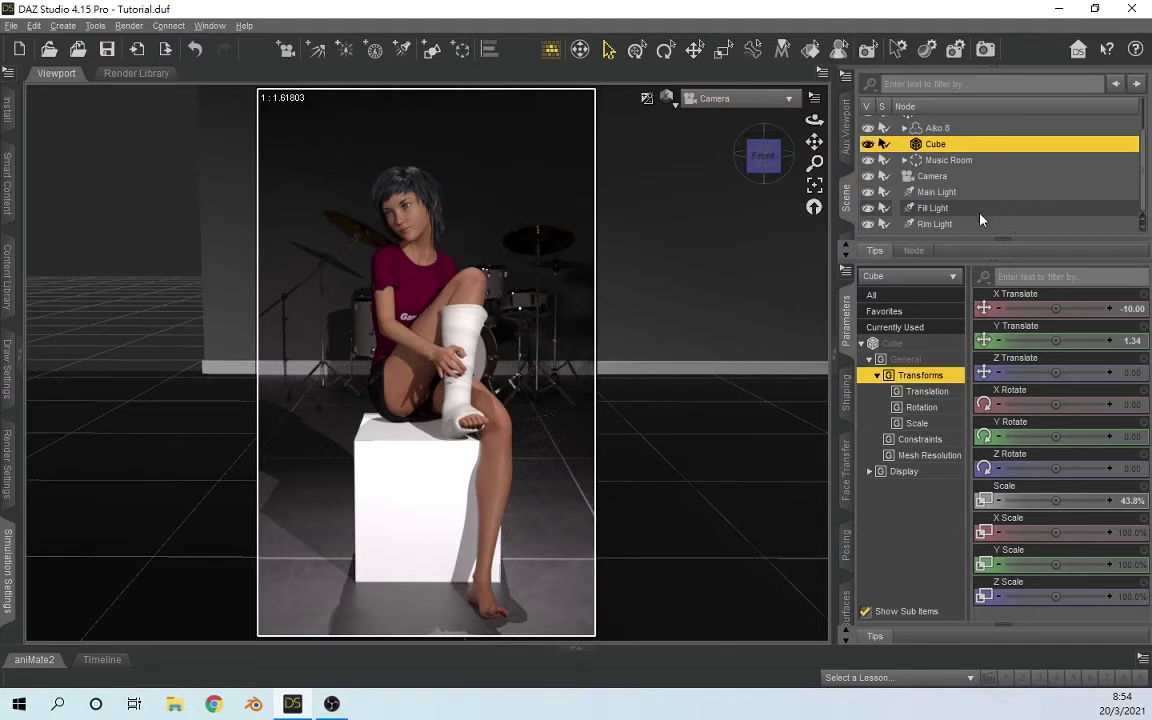
left_click(936, 224)
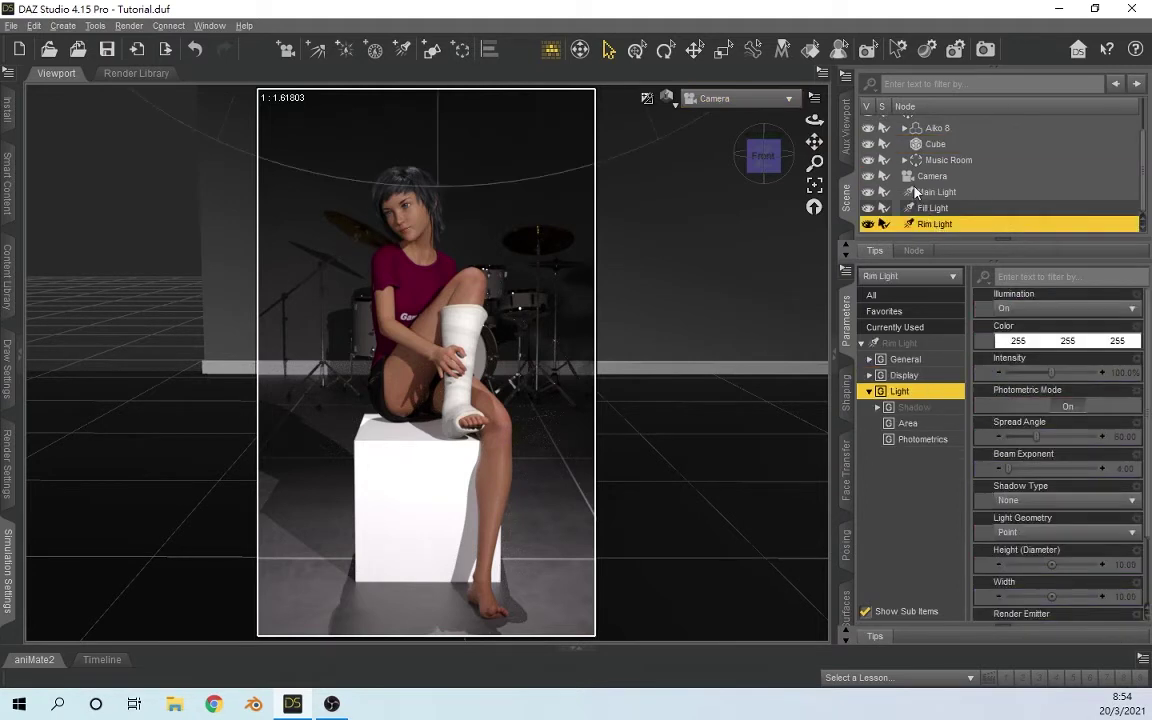
scroll(1060, 480, "down", 3)
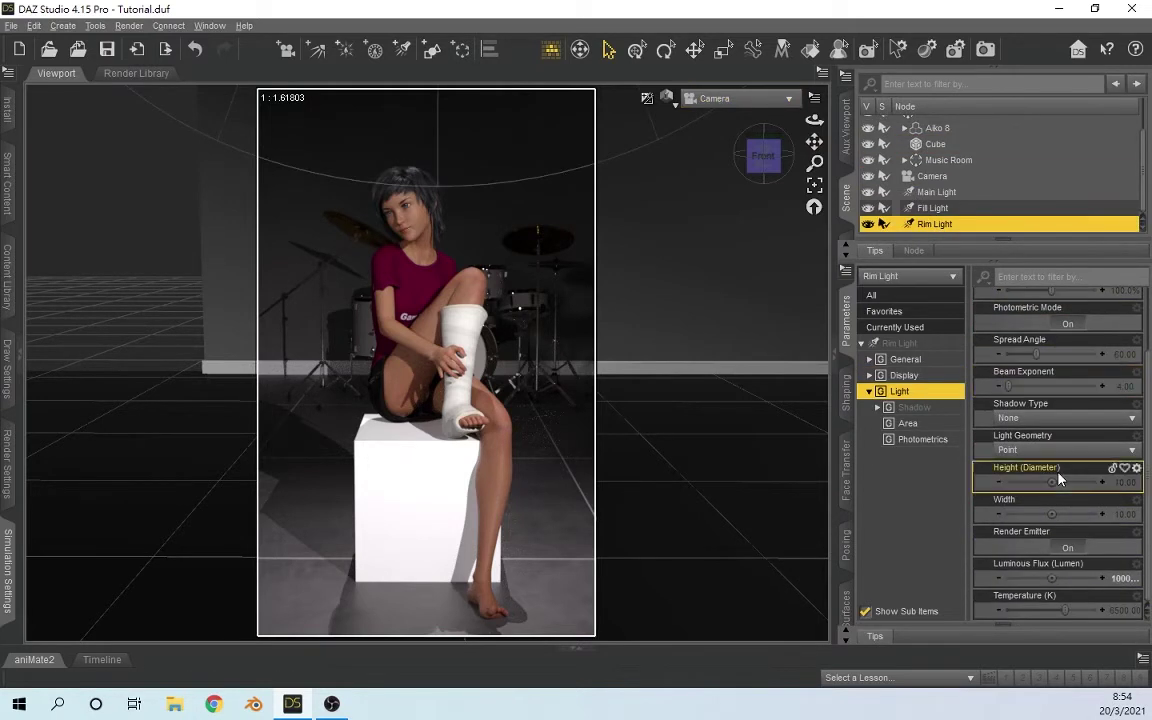
left_click(1120, 578)
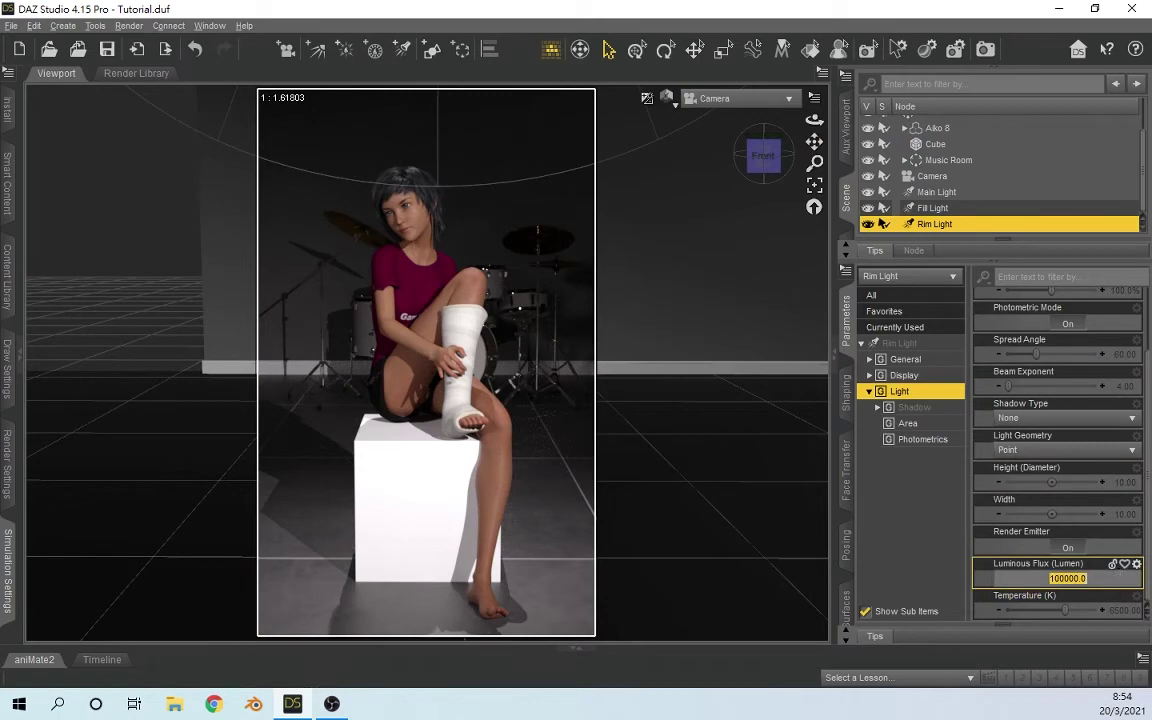
type("150000")
key("Return")
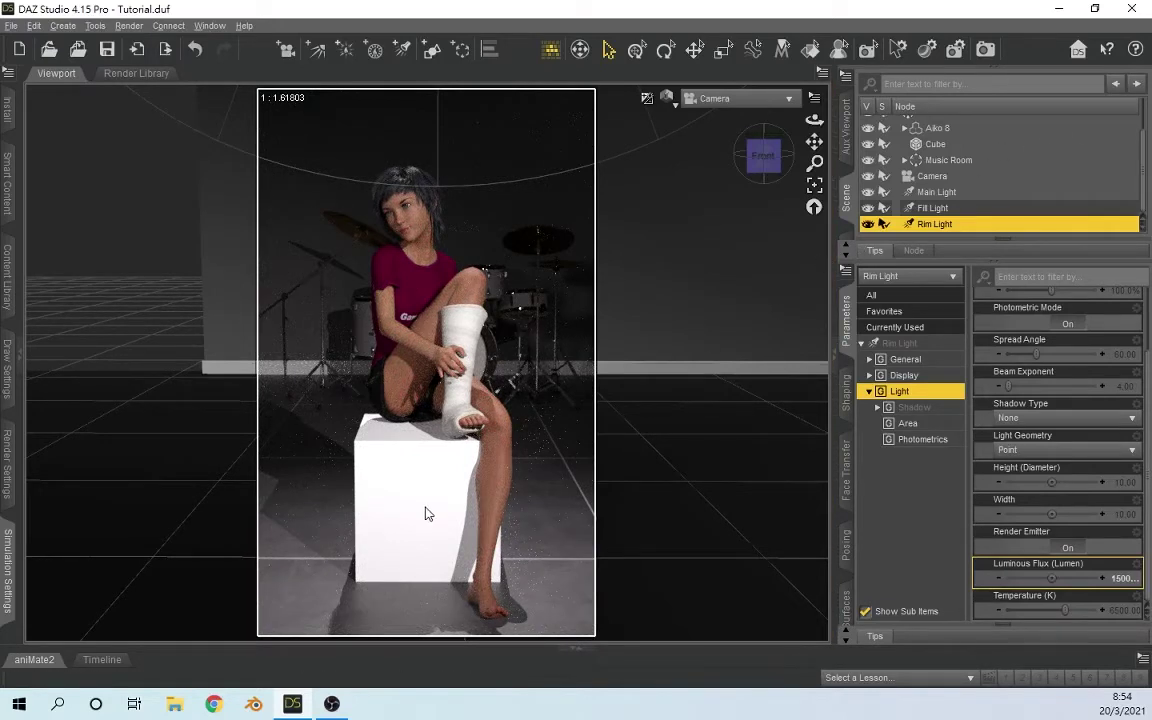
left_click(388, 462)
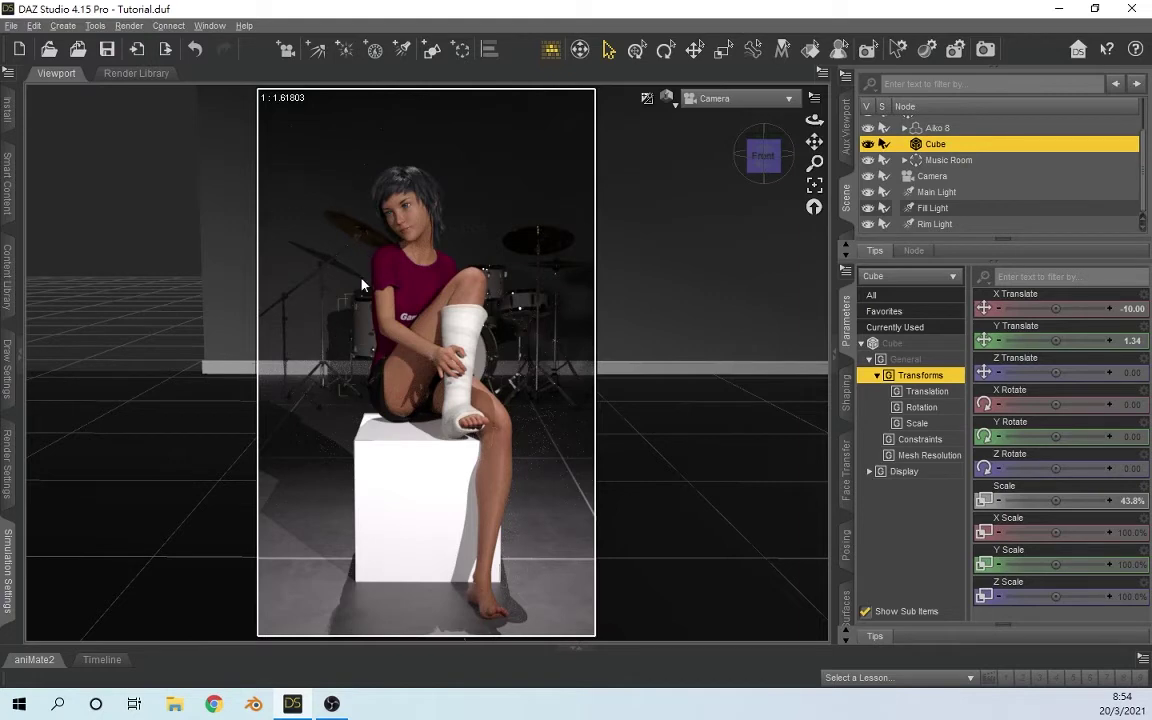
Step: Set the Rim Light's spread angle to 30 while viewing through it, then return to Camera
left_click(719, 102)
left_click(695, 291)
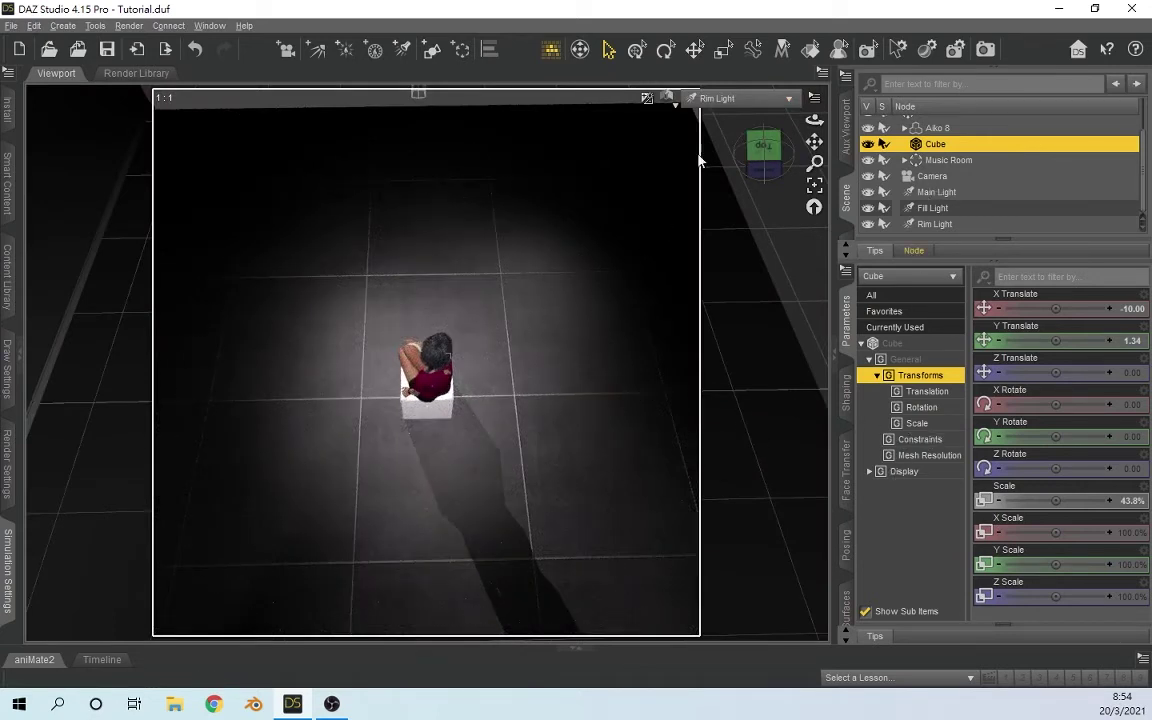
left_click(939, 224)
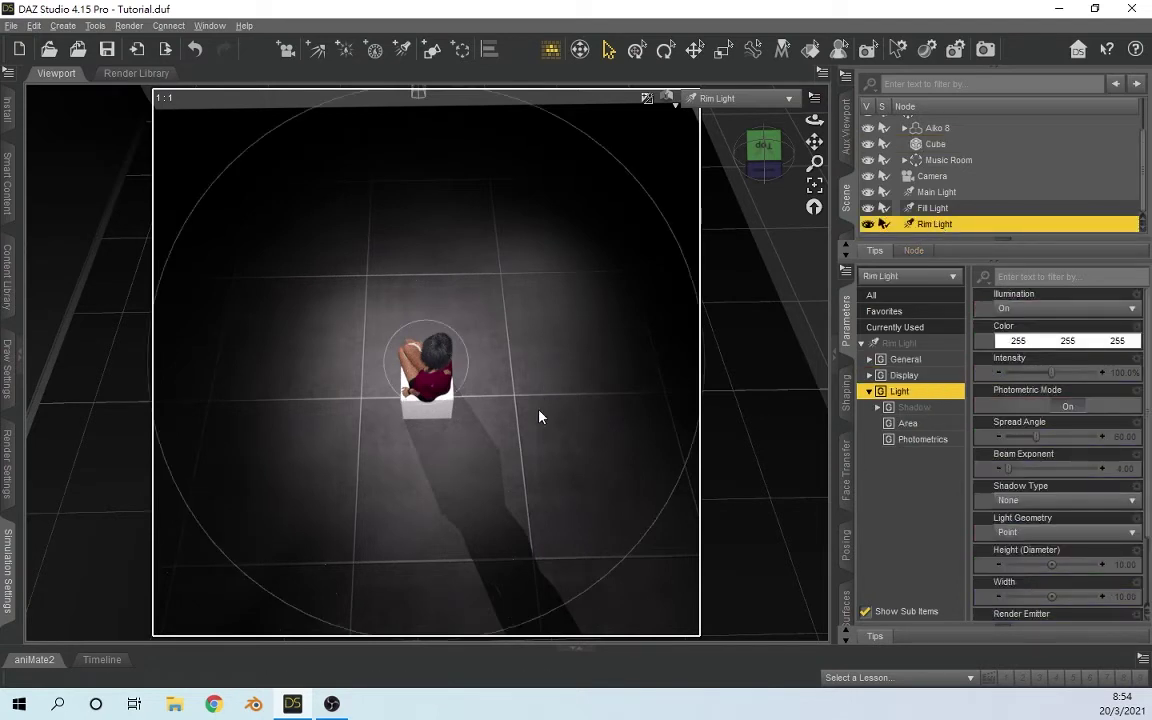
left_click_drag(1000, 440, 1035, 436)
left_click(1111, 437)
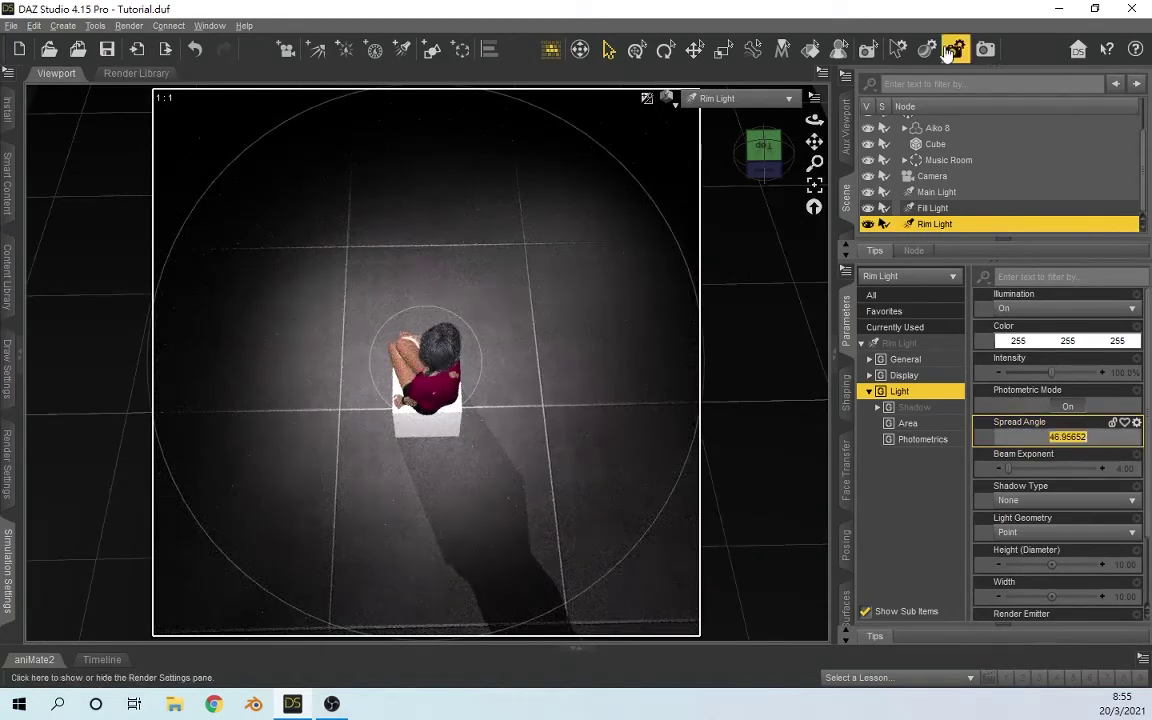
type("30")
key("Return")
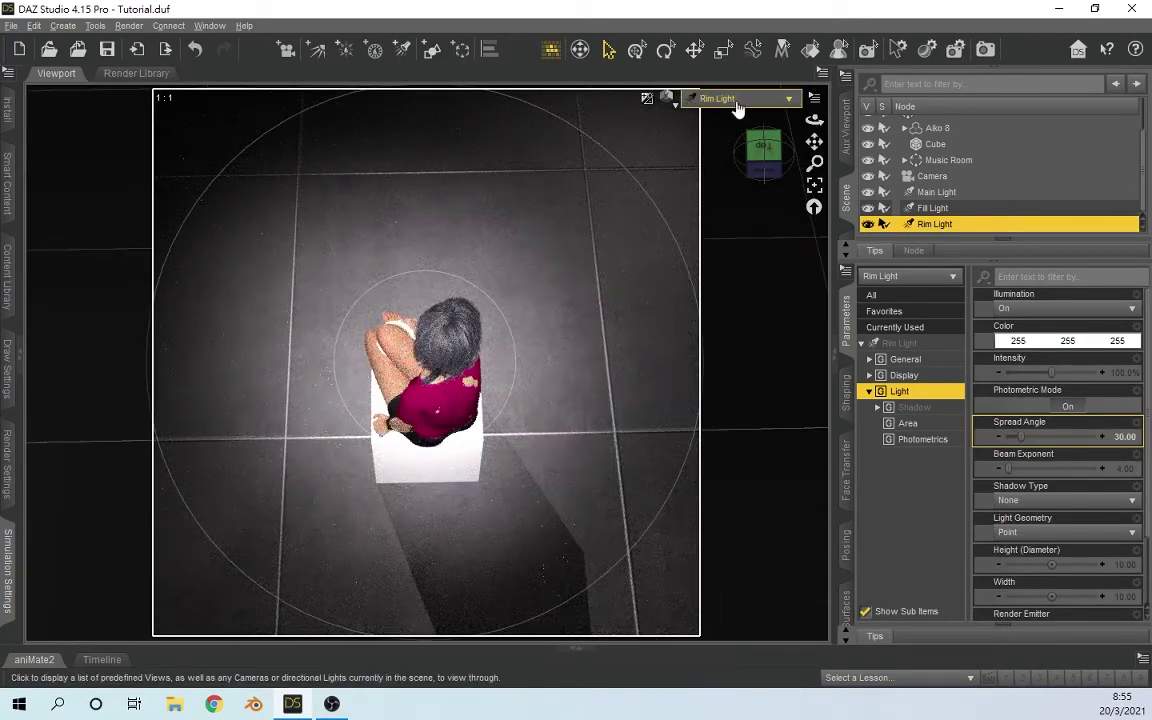
left_click(736, 100)
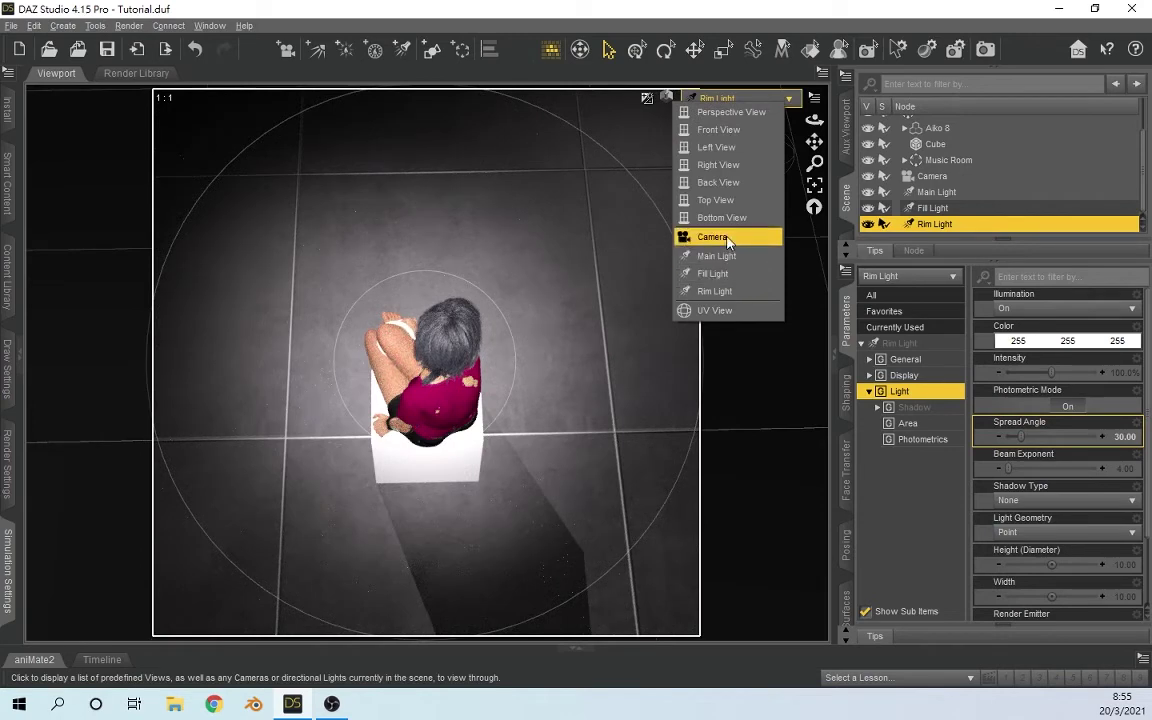
left_click(713, 237)
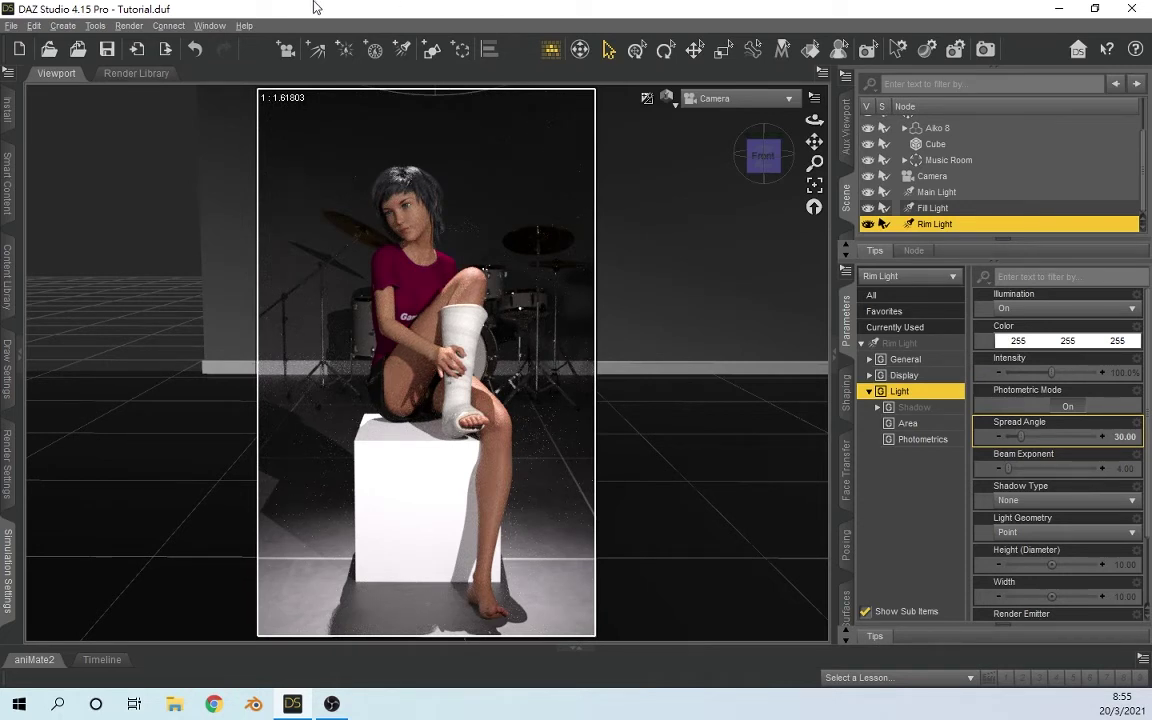
Step: Re-aim the Rim Light around the figure from its own viewpoint, then return to Camera
left_click(720, 99)
left_click(712, 290)
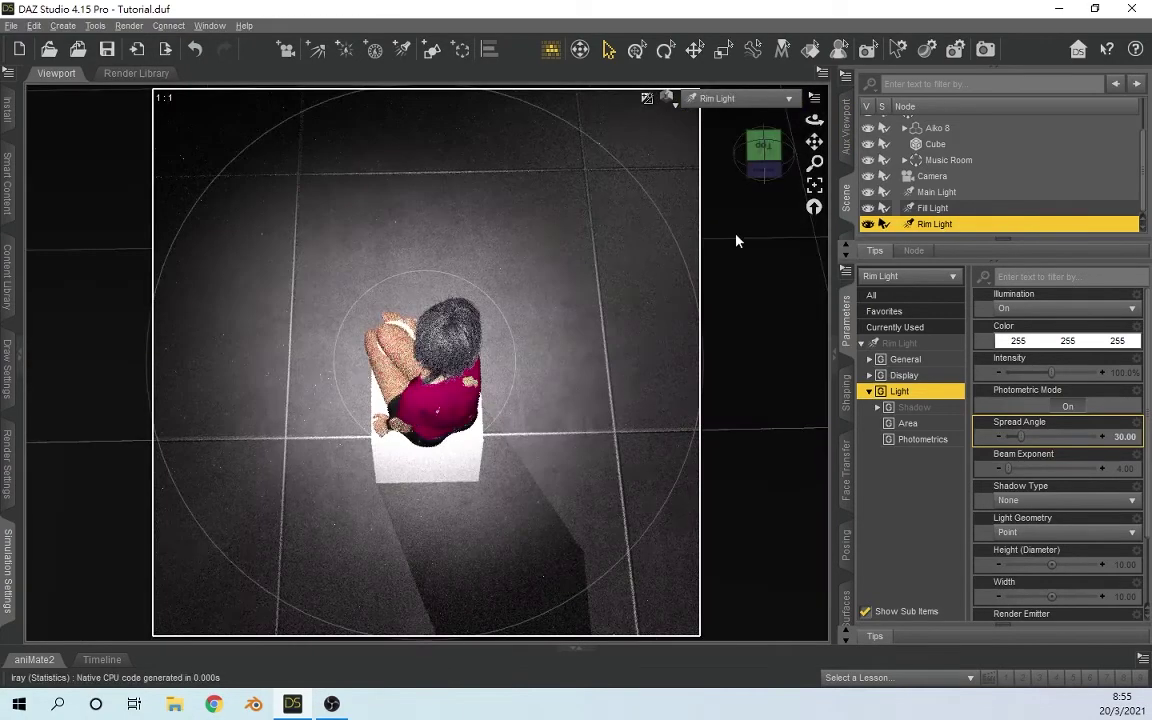
left_click_drag(814, 118, 820, 172)
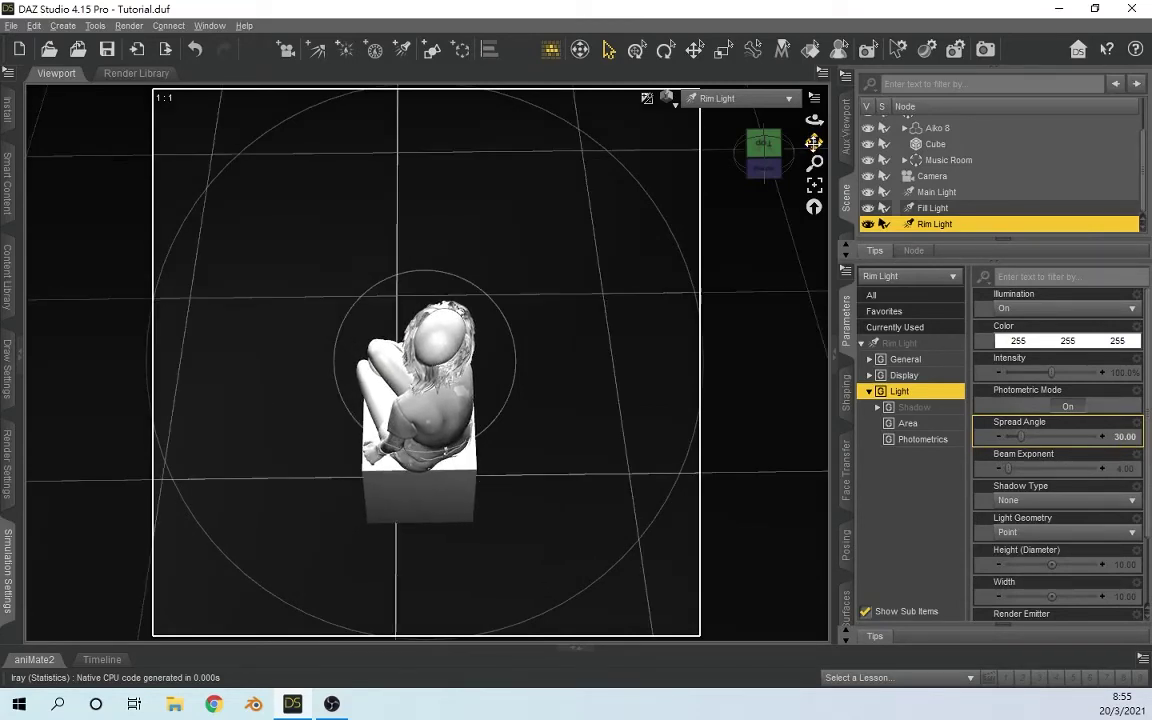
left_click(762, 98)
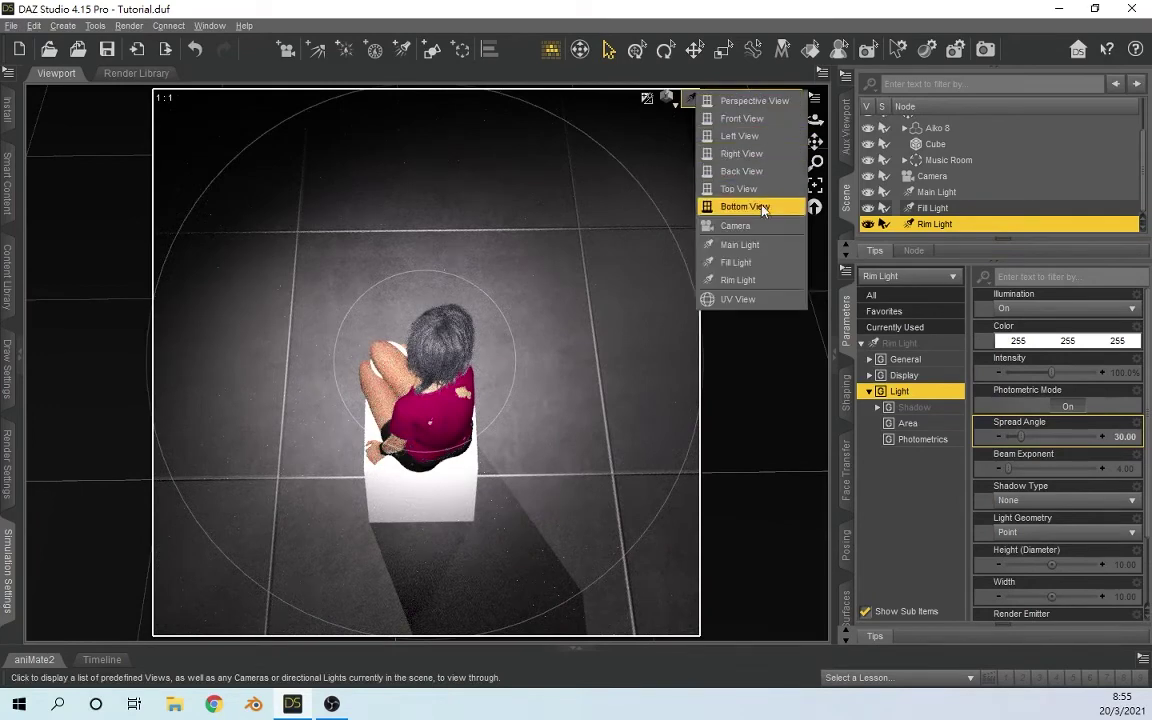
left_click(765, 226)
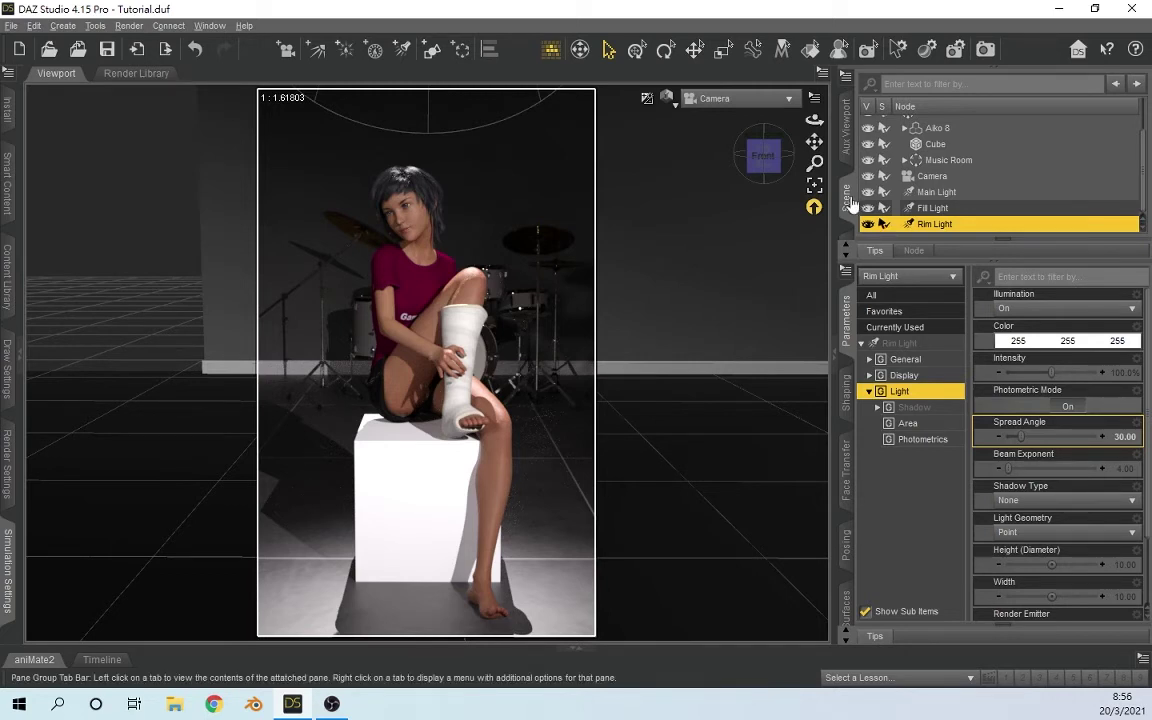
Step: Switch to Perspective View, orbit to an angled side view and pan onto the drum kit
left_click(730, 100)
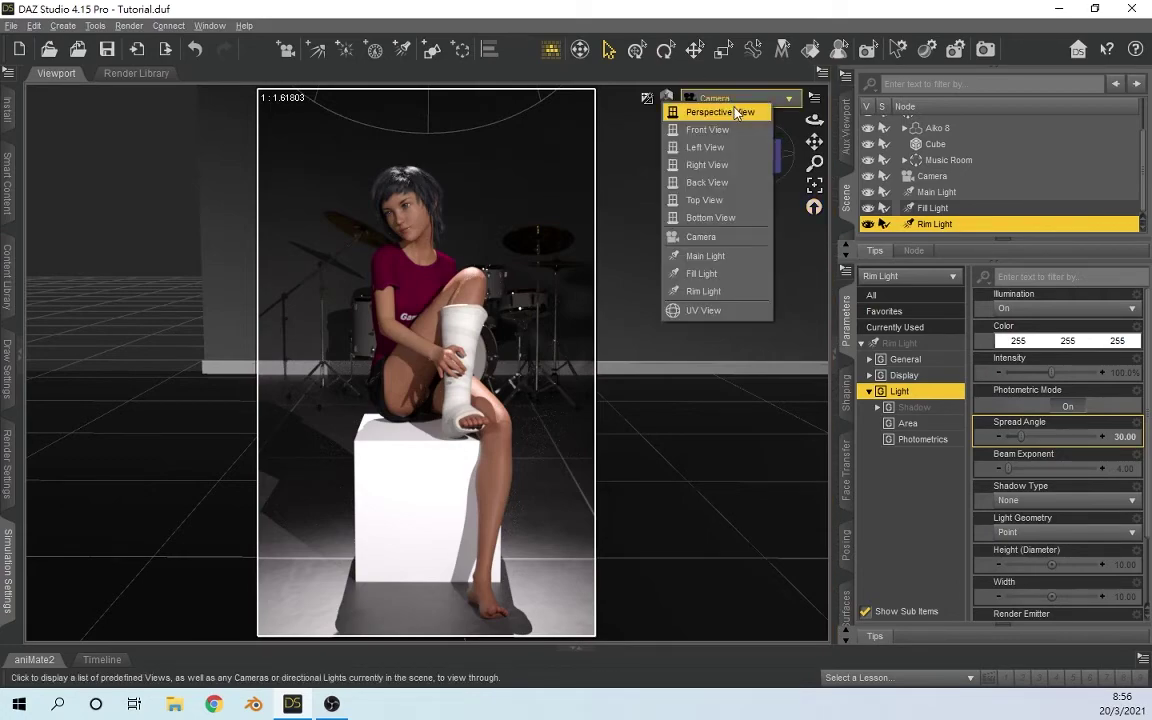
left_click(735, 113)
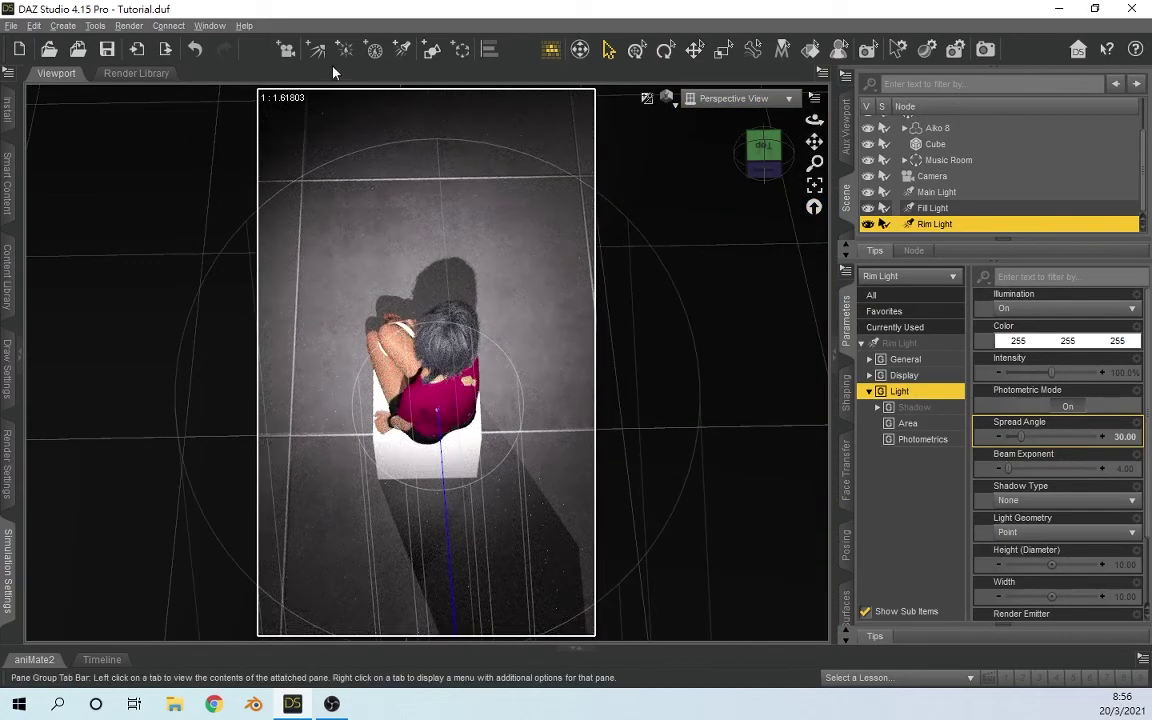
left_click_drag(763, 148, 480, 395)
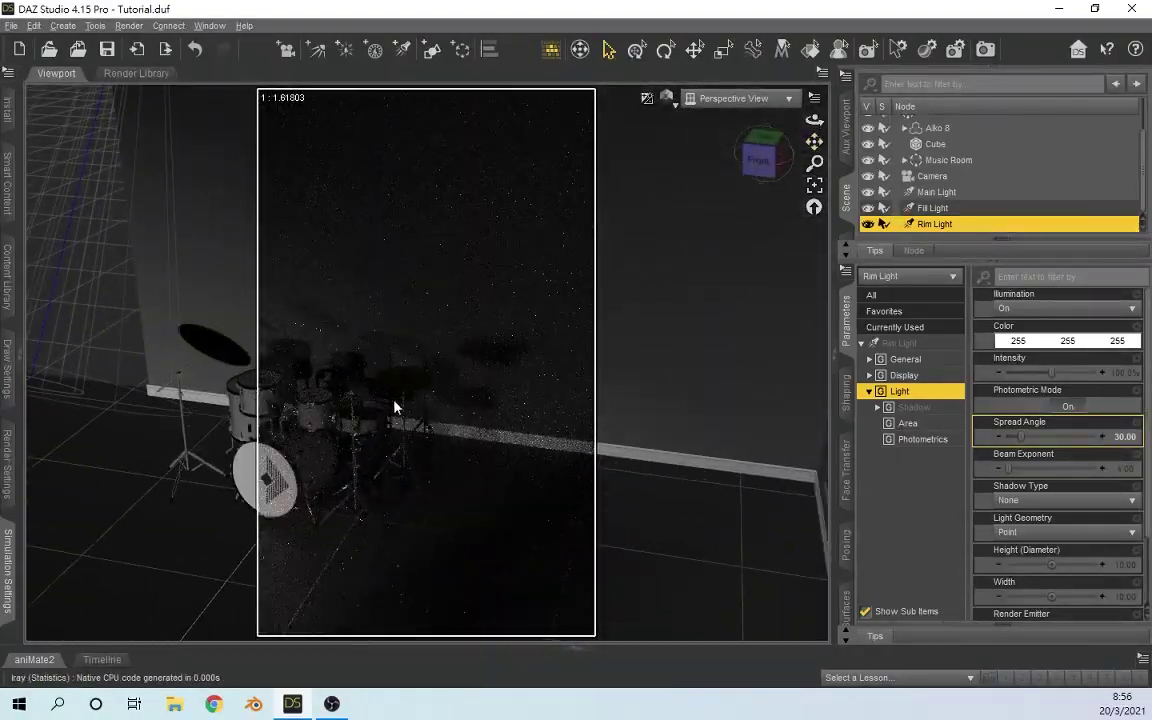
left_click_drag(394, 407, 393, 373)
left_click_drag(814, 141, 785, 119)
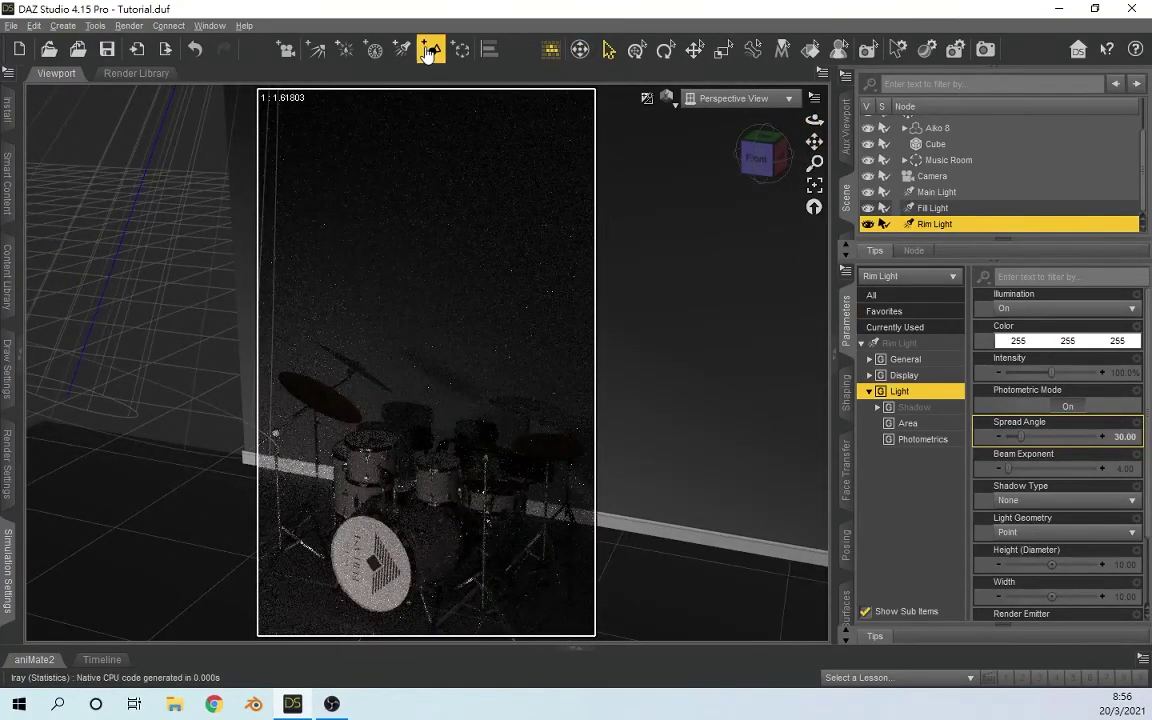
Step: Create a spotlight labelled 'Environment light' using the active viewport transforms
left_click(401, 49)
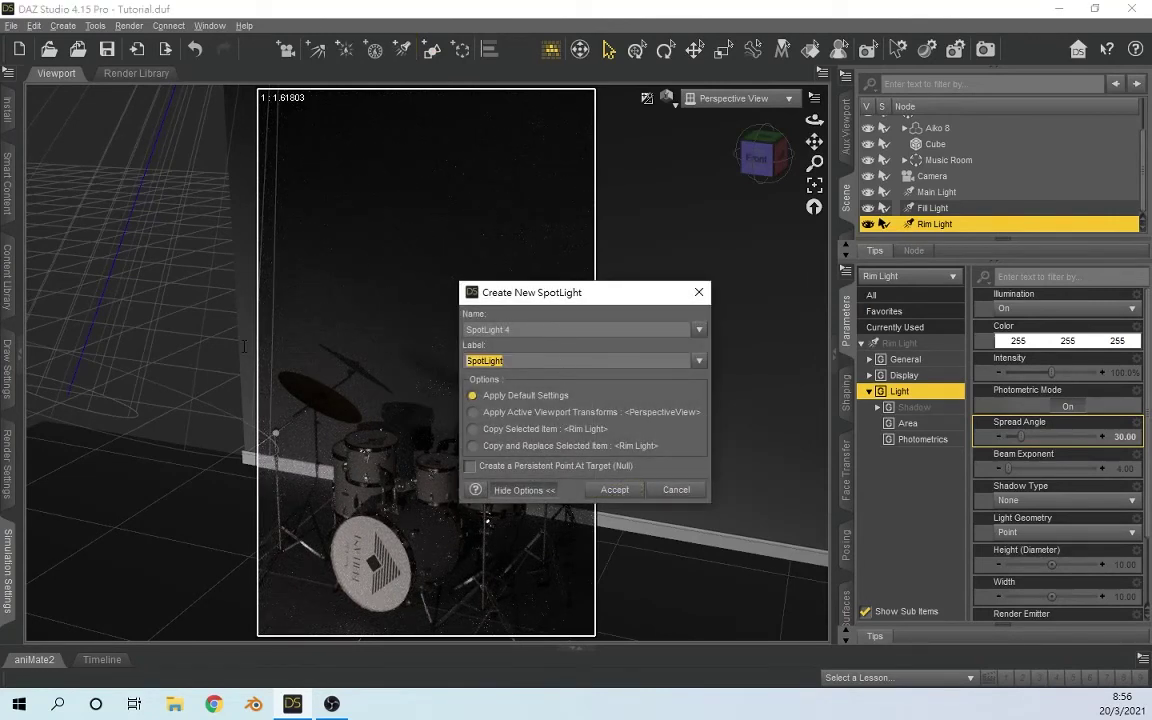
type("Environment ligh")
left_click(480, 412)
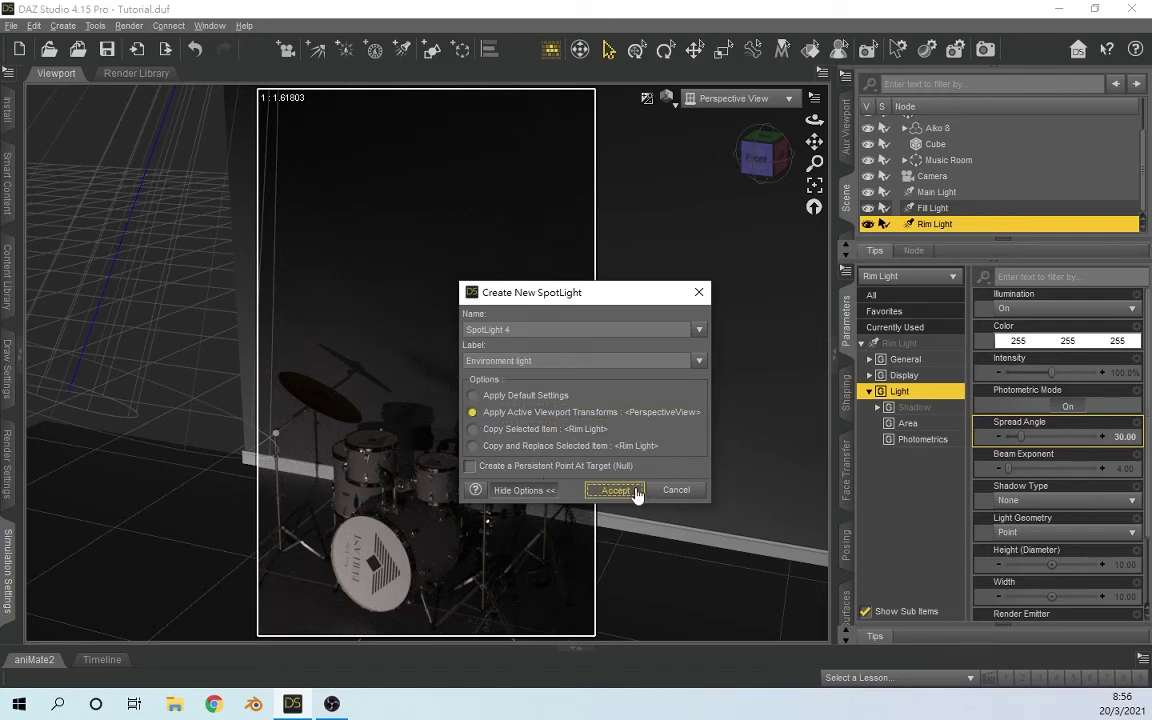
left_click(622, 490)
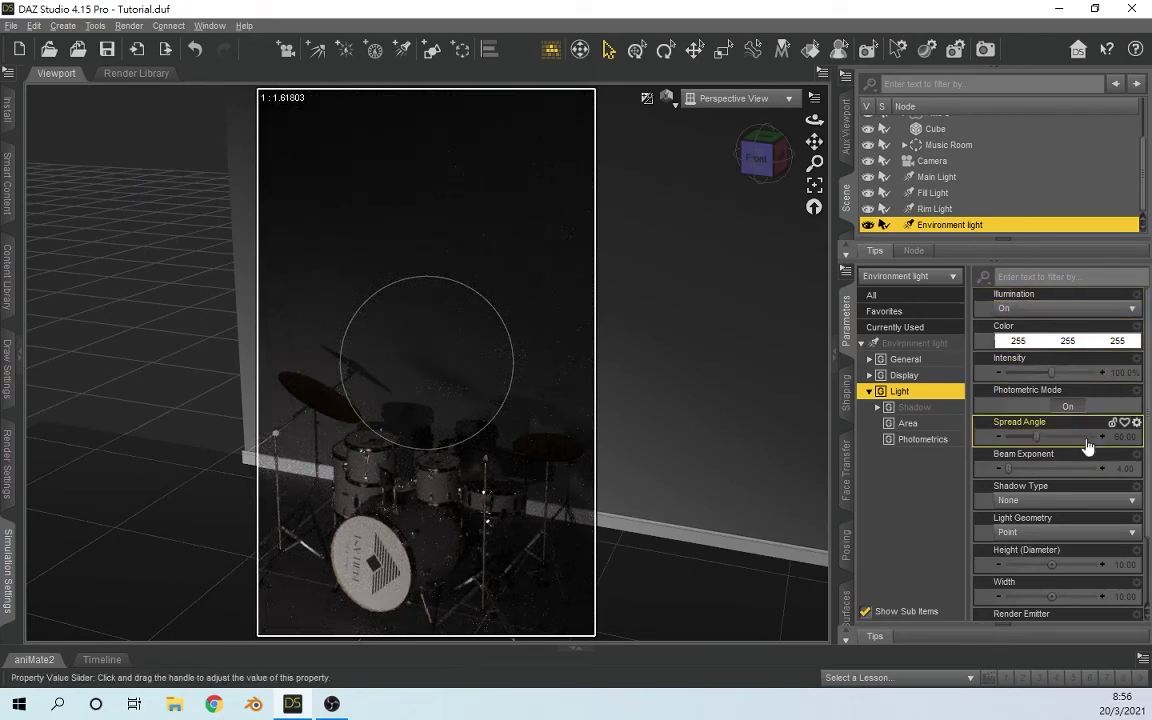
Step: Set the Environment light's spread angle to 140
left_click_drag(1035, 437, 1038, 438)
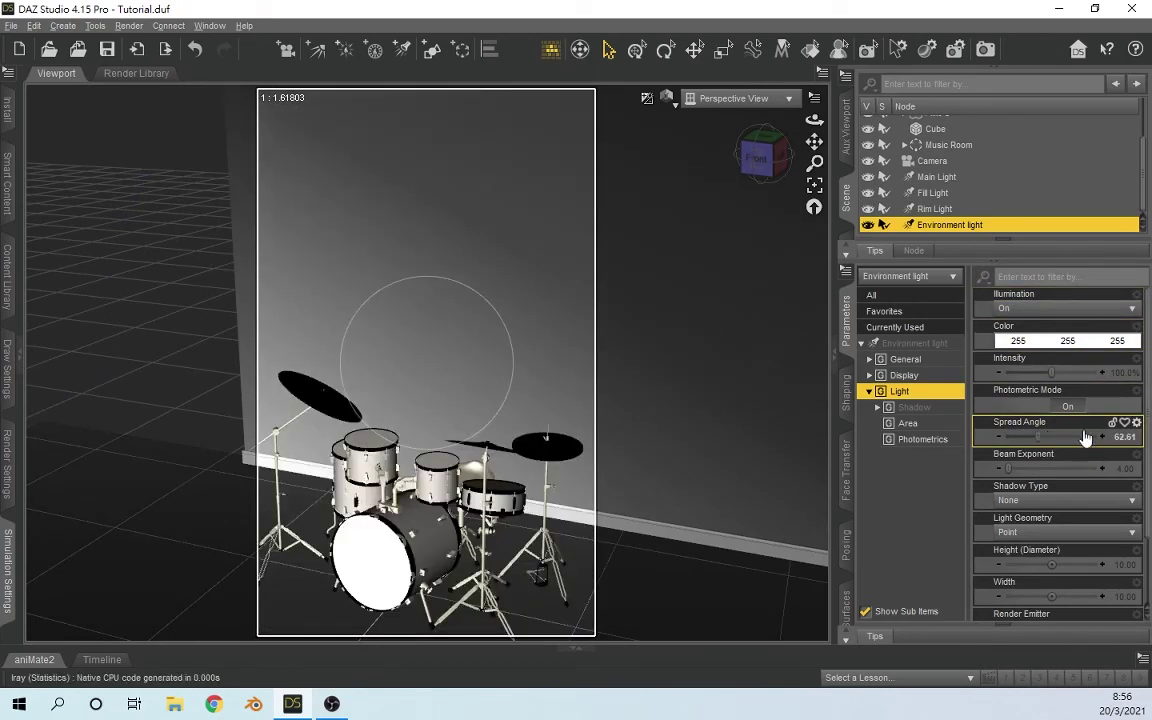
left_click(1125, 437)
type("140")
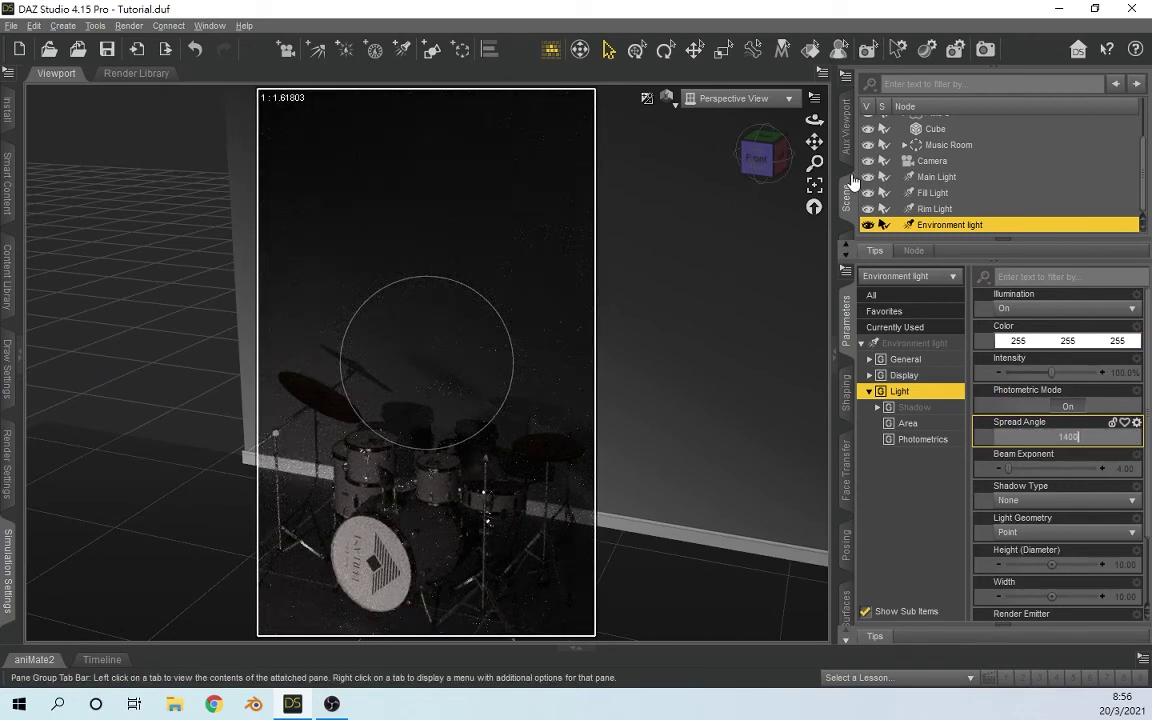
key("Return")
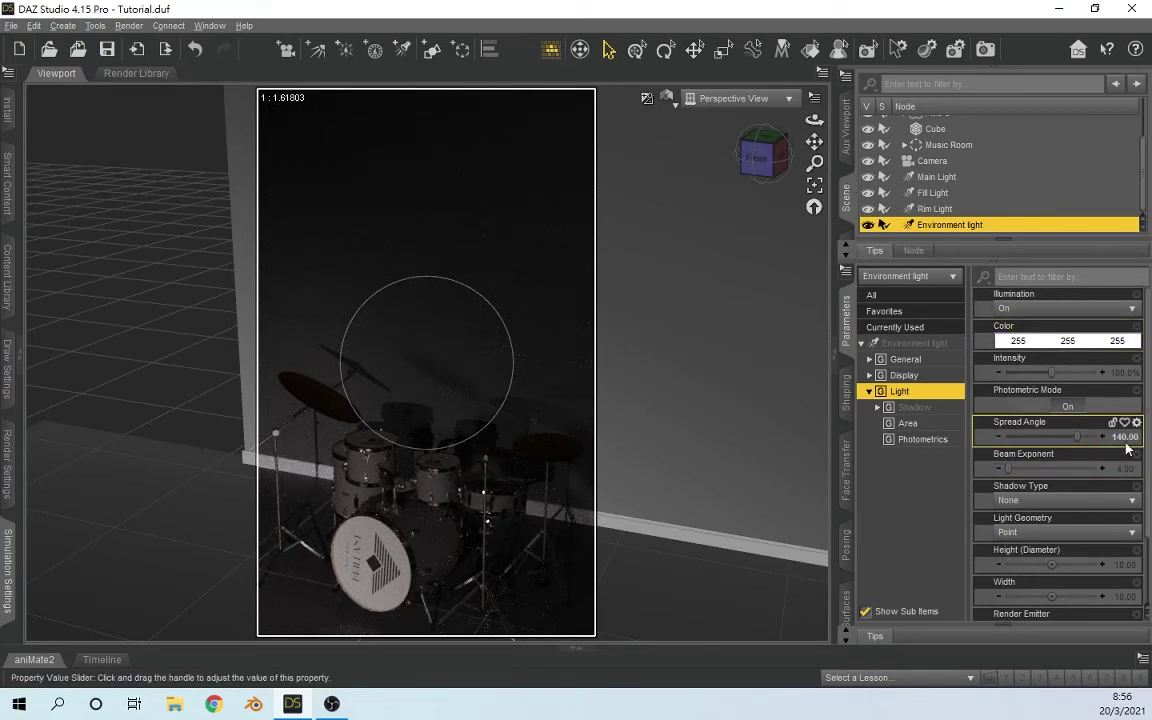
Step: Make the Environment light a 100-diameter Disc with 3000 lumens luminous flux
left_click(1067, 536)
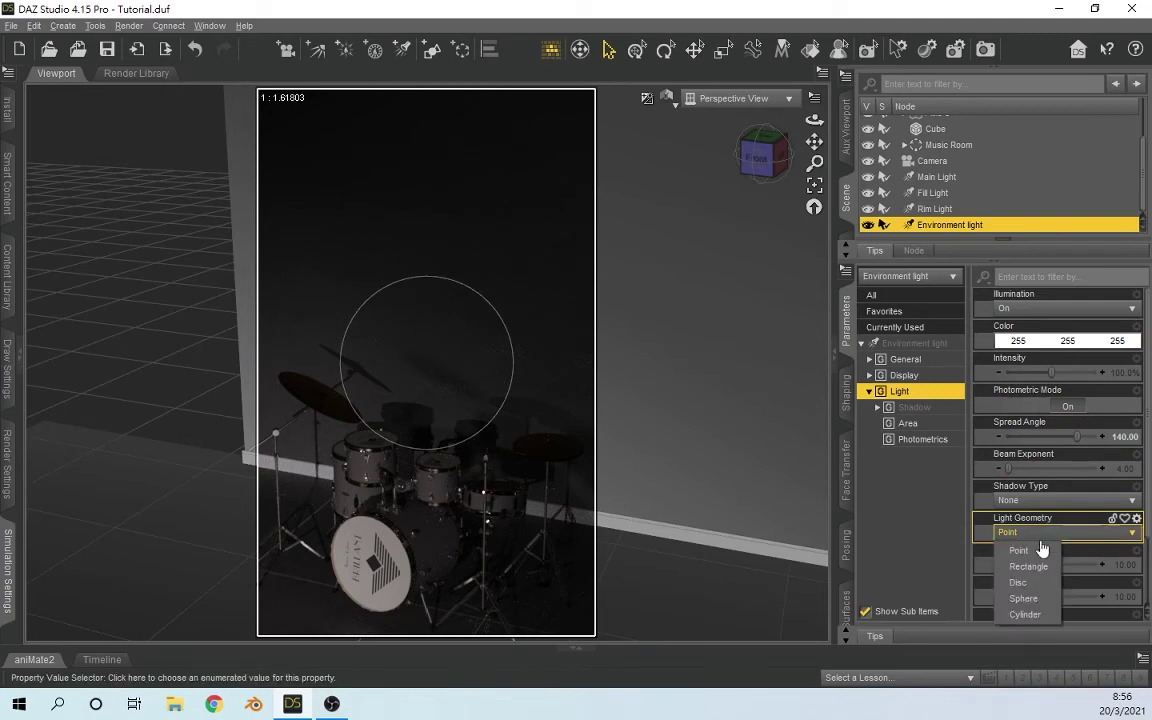
left_click(1035, 583)
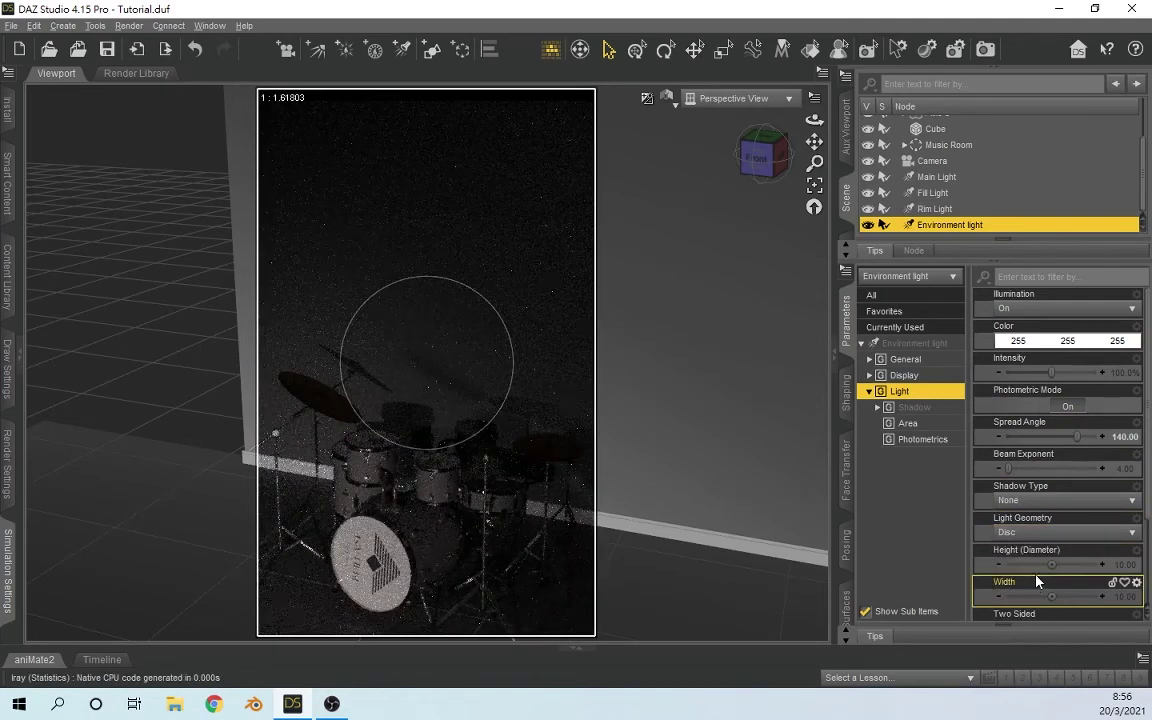
left_click(1121, 565)
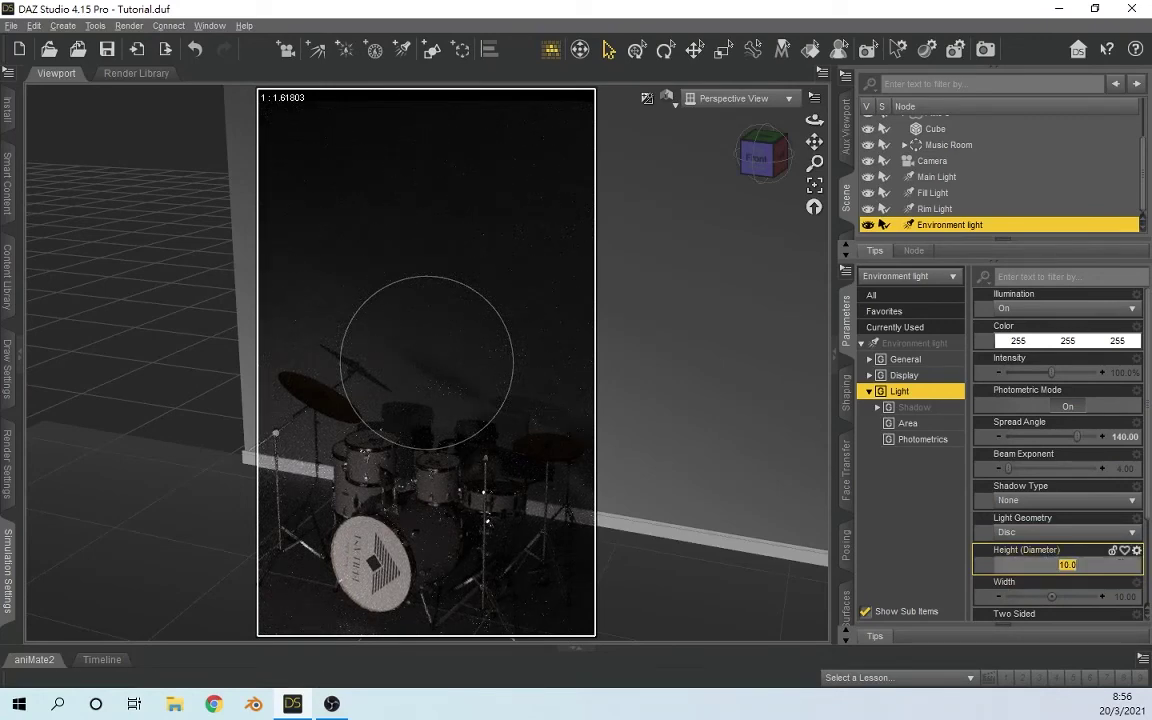
type("100")
key("Return")
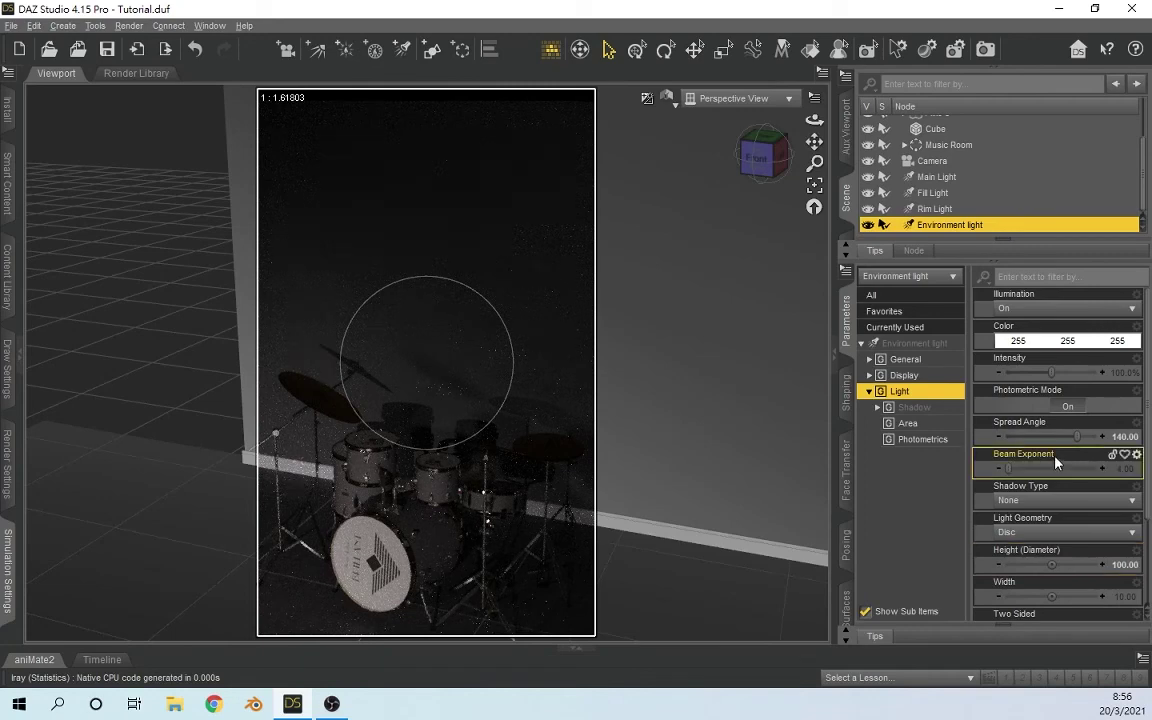
scroll(1000, 455, "down", 3)
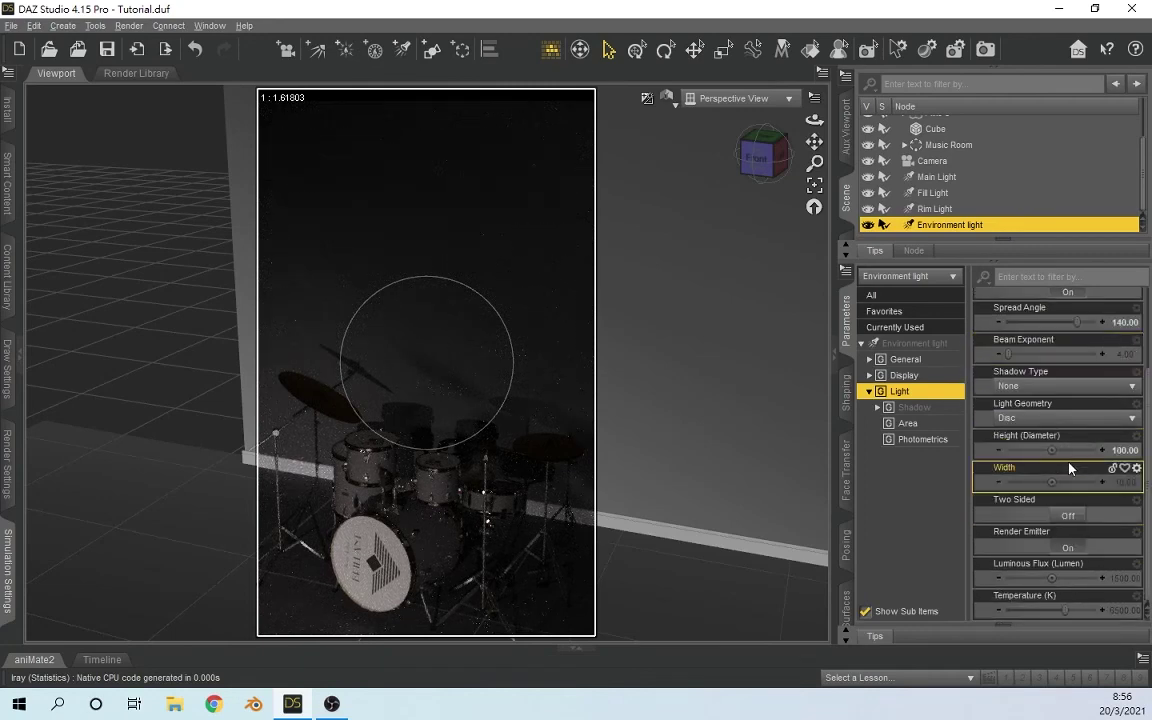
left_click(1125, 578)
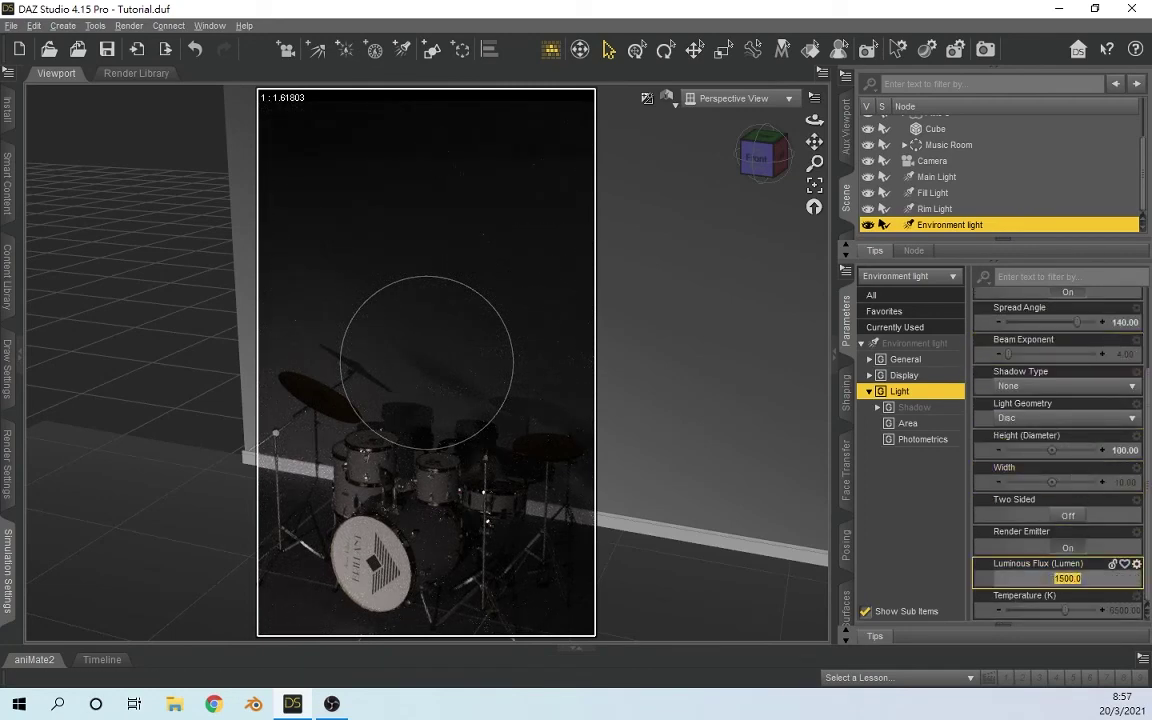
type("30")
key("Return")
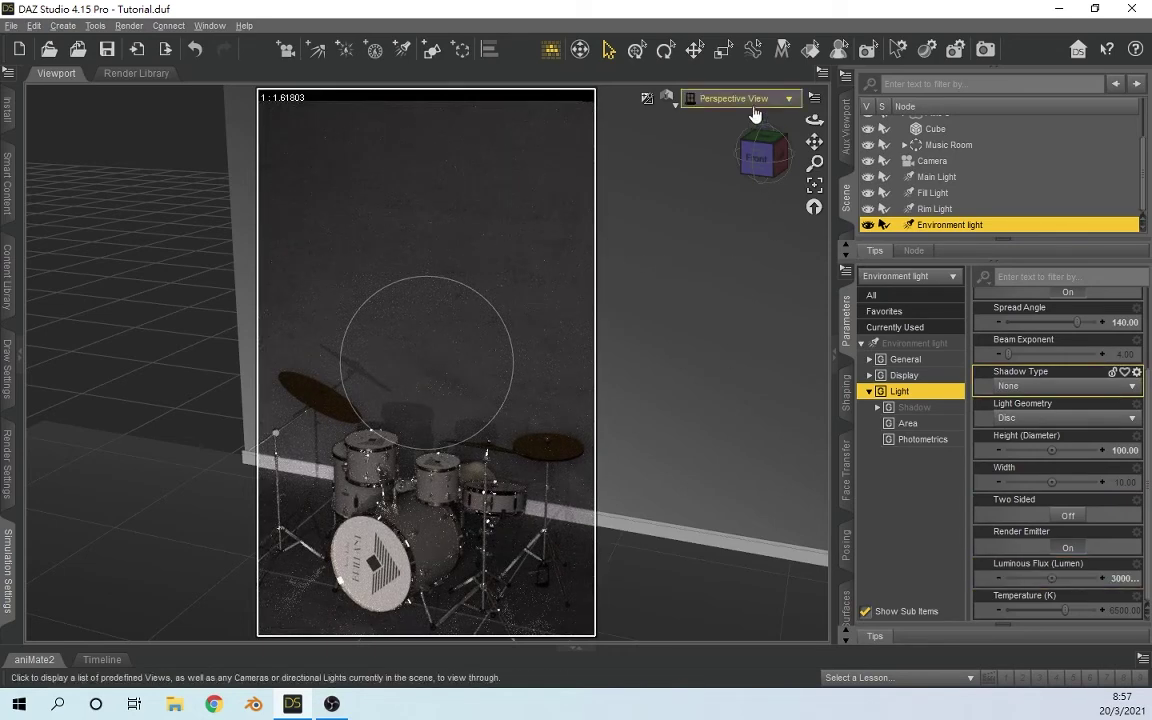
Step: Switch the viewport back to Camera to see the girl lit by all four lights
left_click(695, 99)
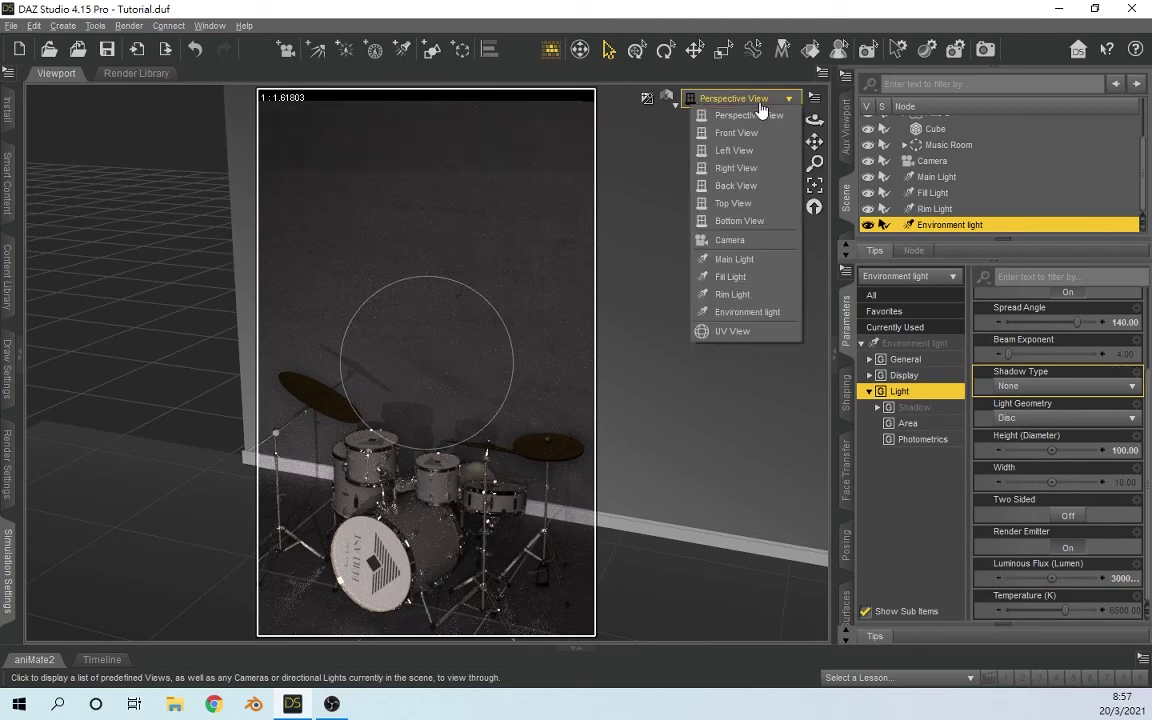
left_click(774, 248)
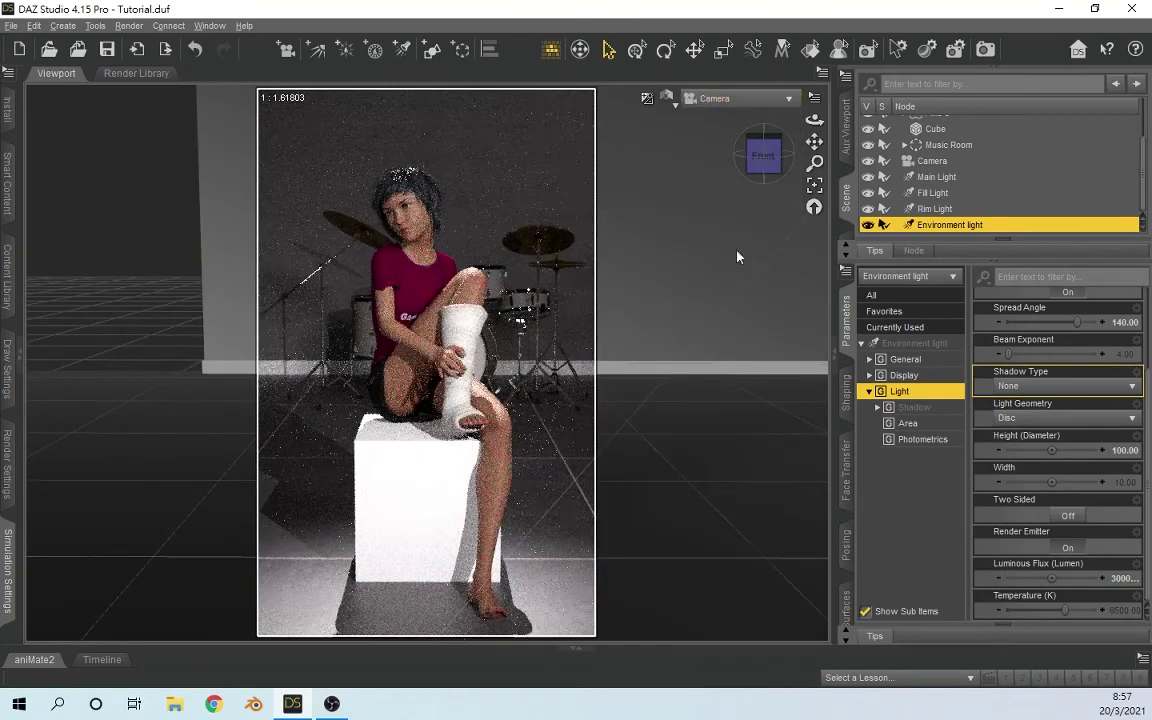